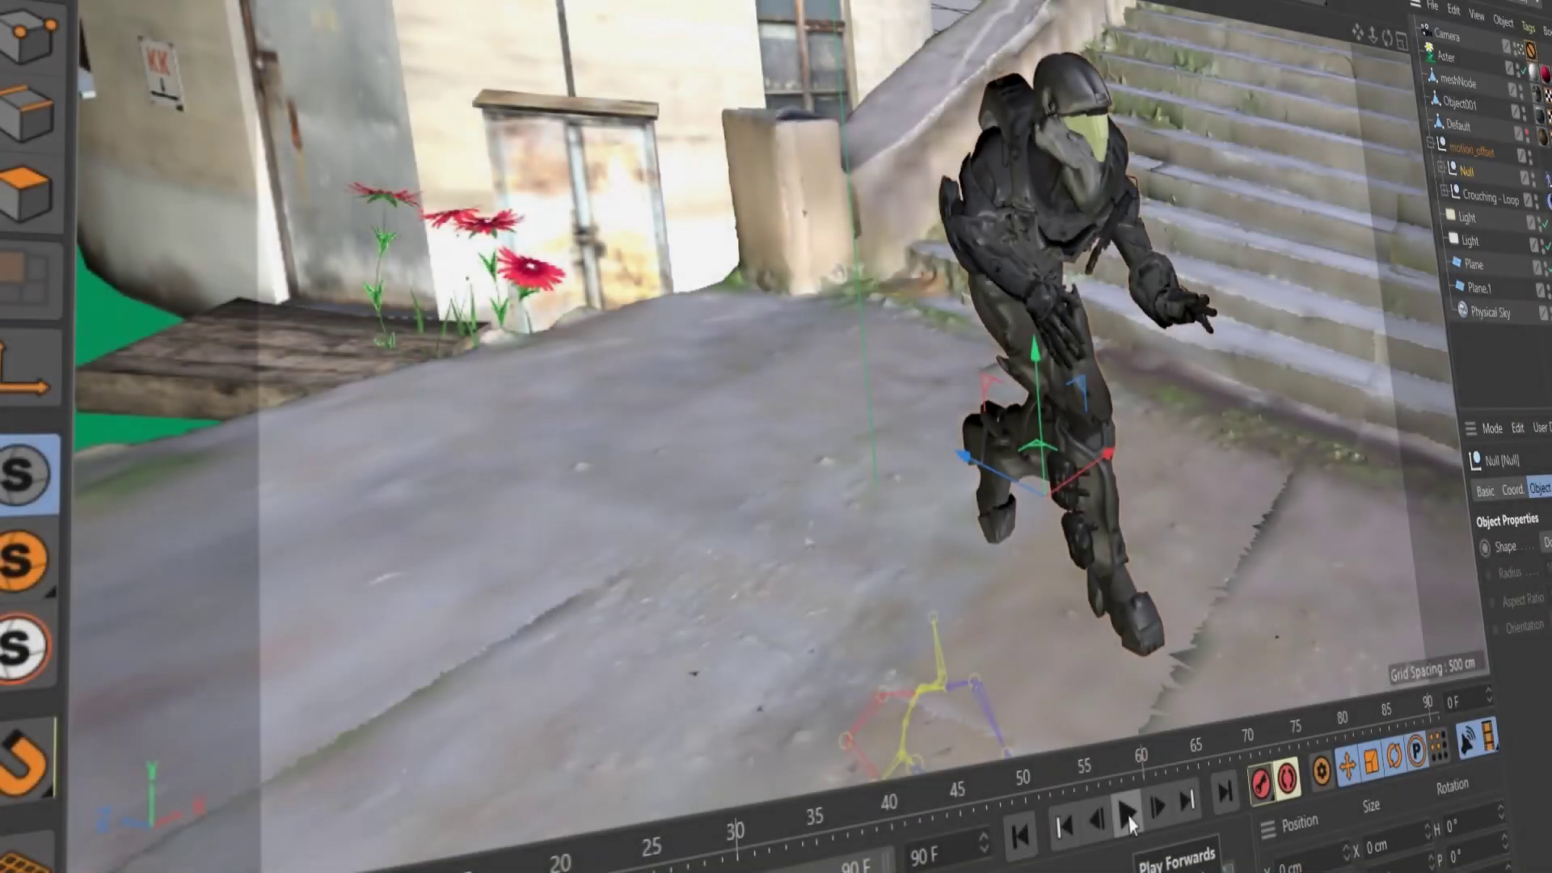
Play the Spartan courtyard animation, rewind to the first frame, and play it through again.
left_click(1129, 816)
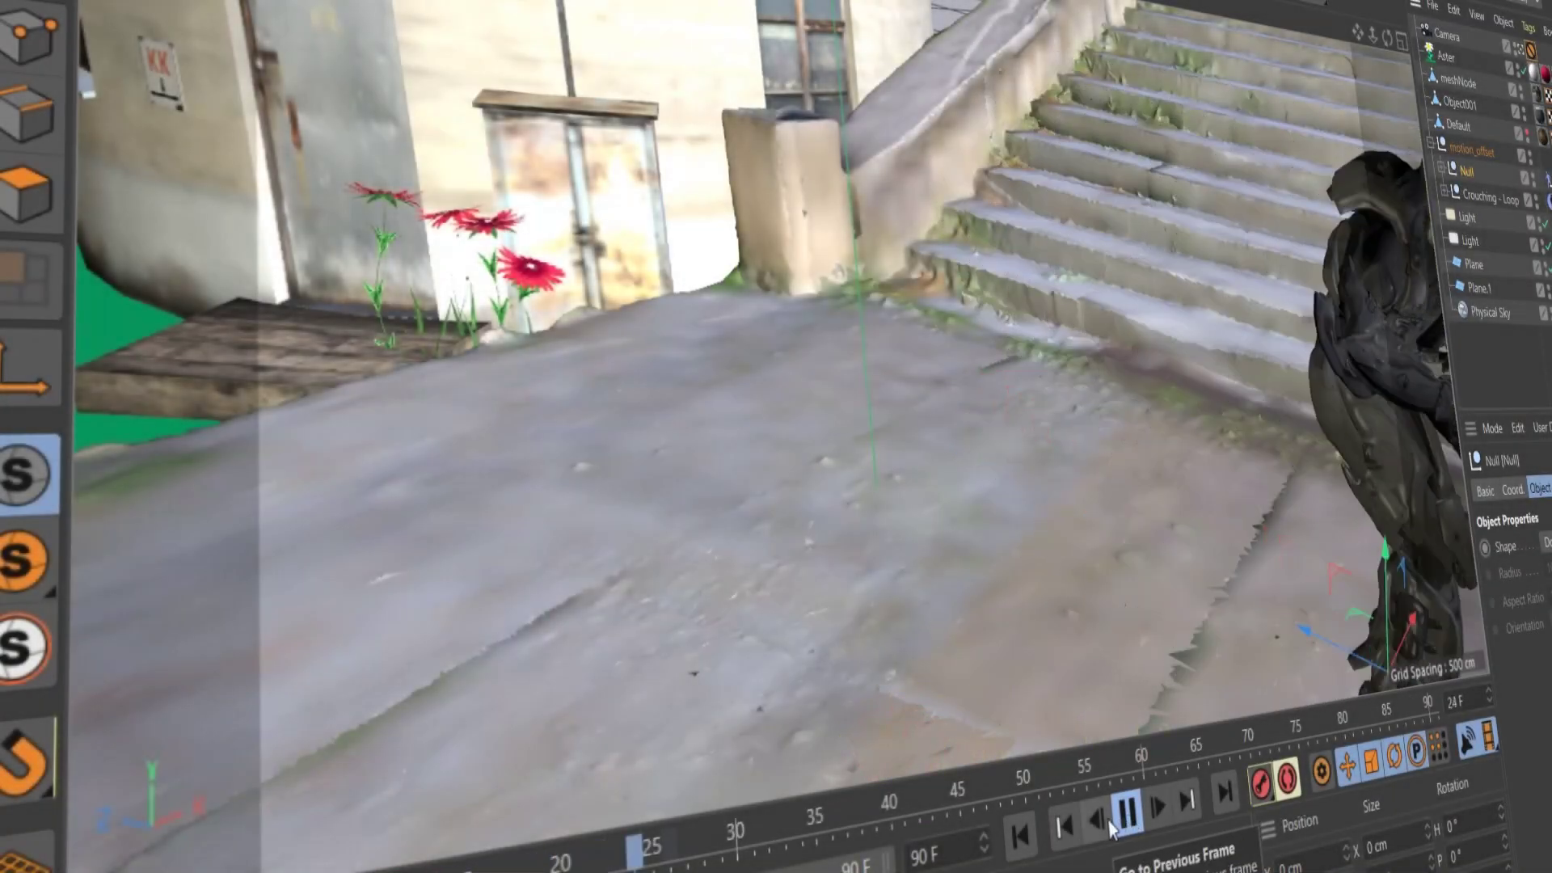
left_click(1126, 815)
left_click(1013, 839)
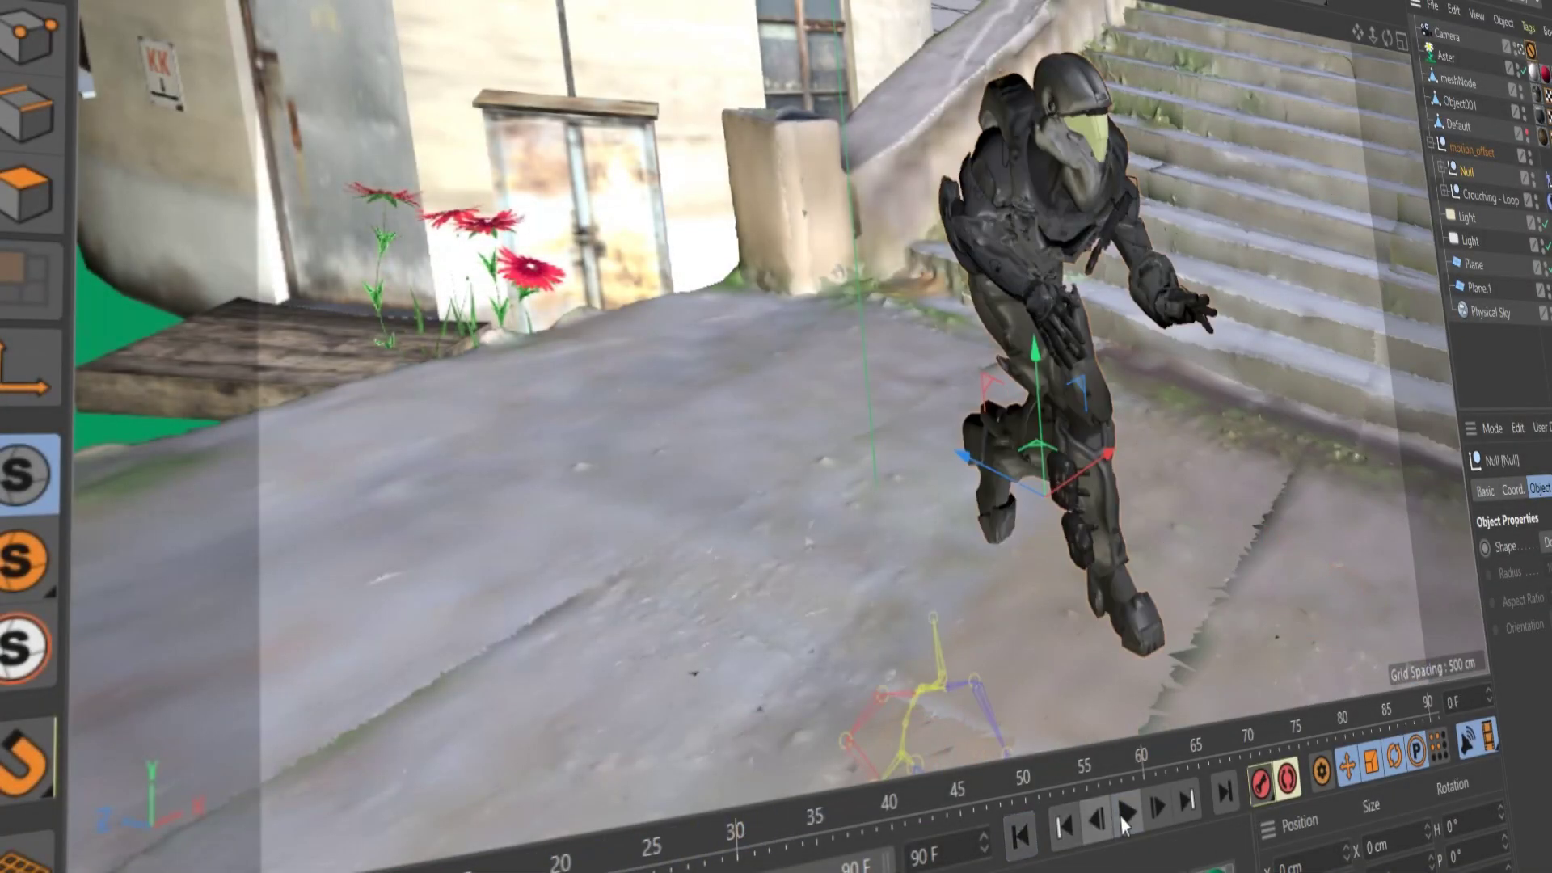
left_click(1124, 820)
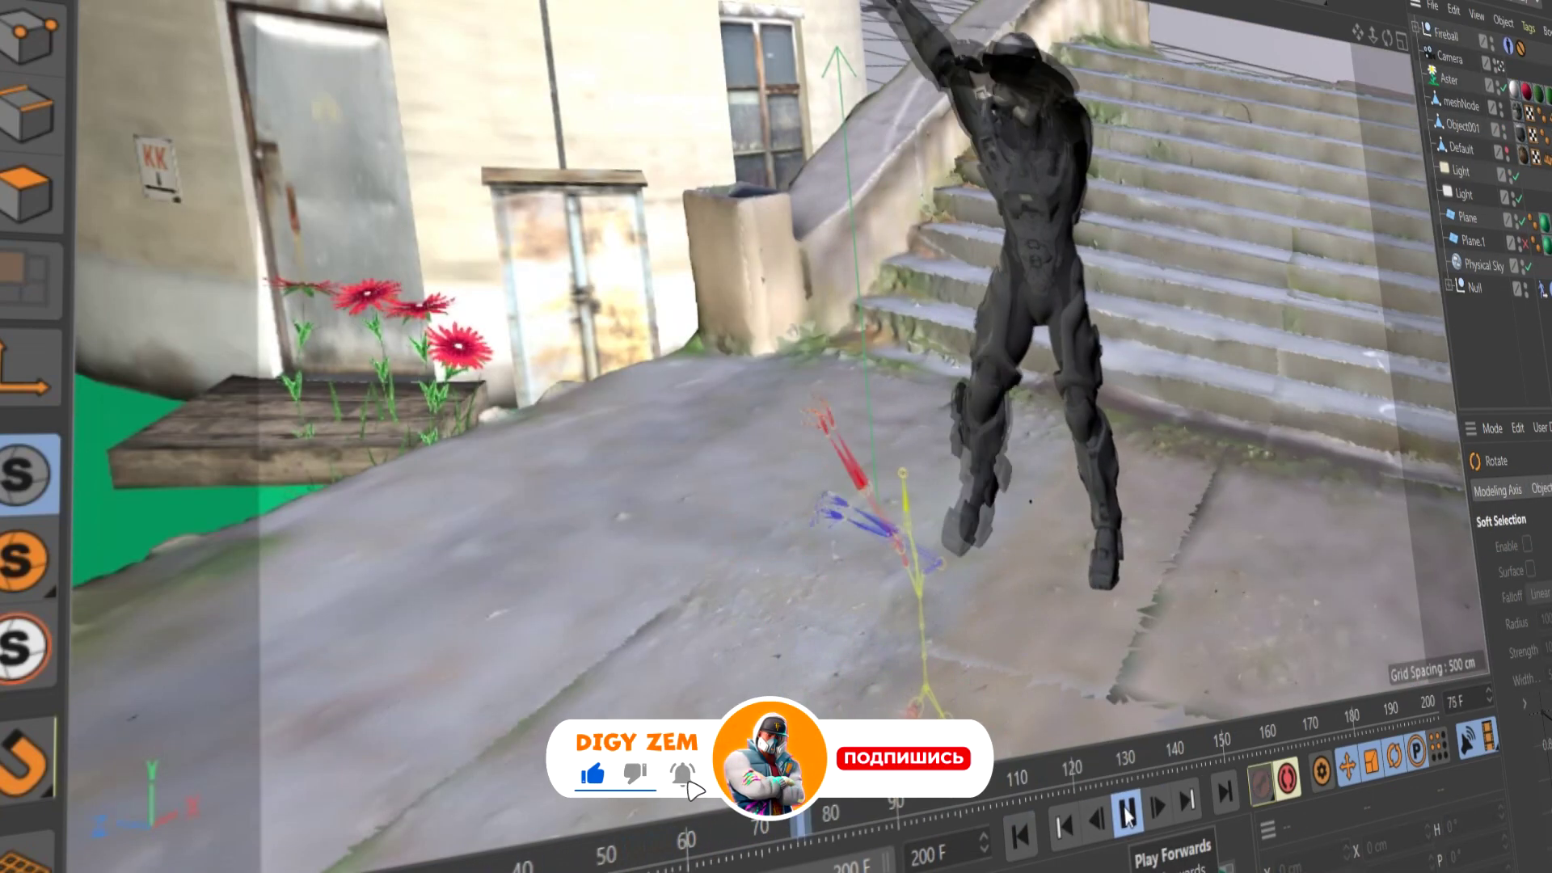
left_click(1128, 815)
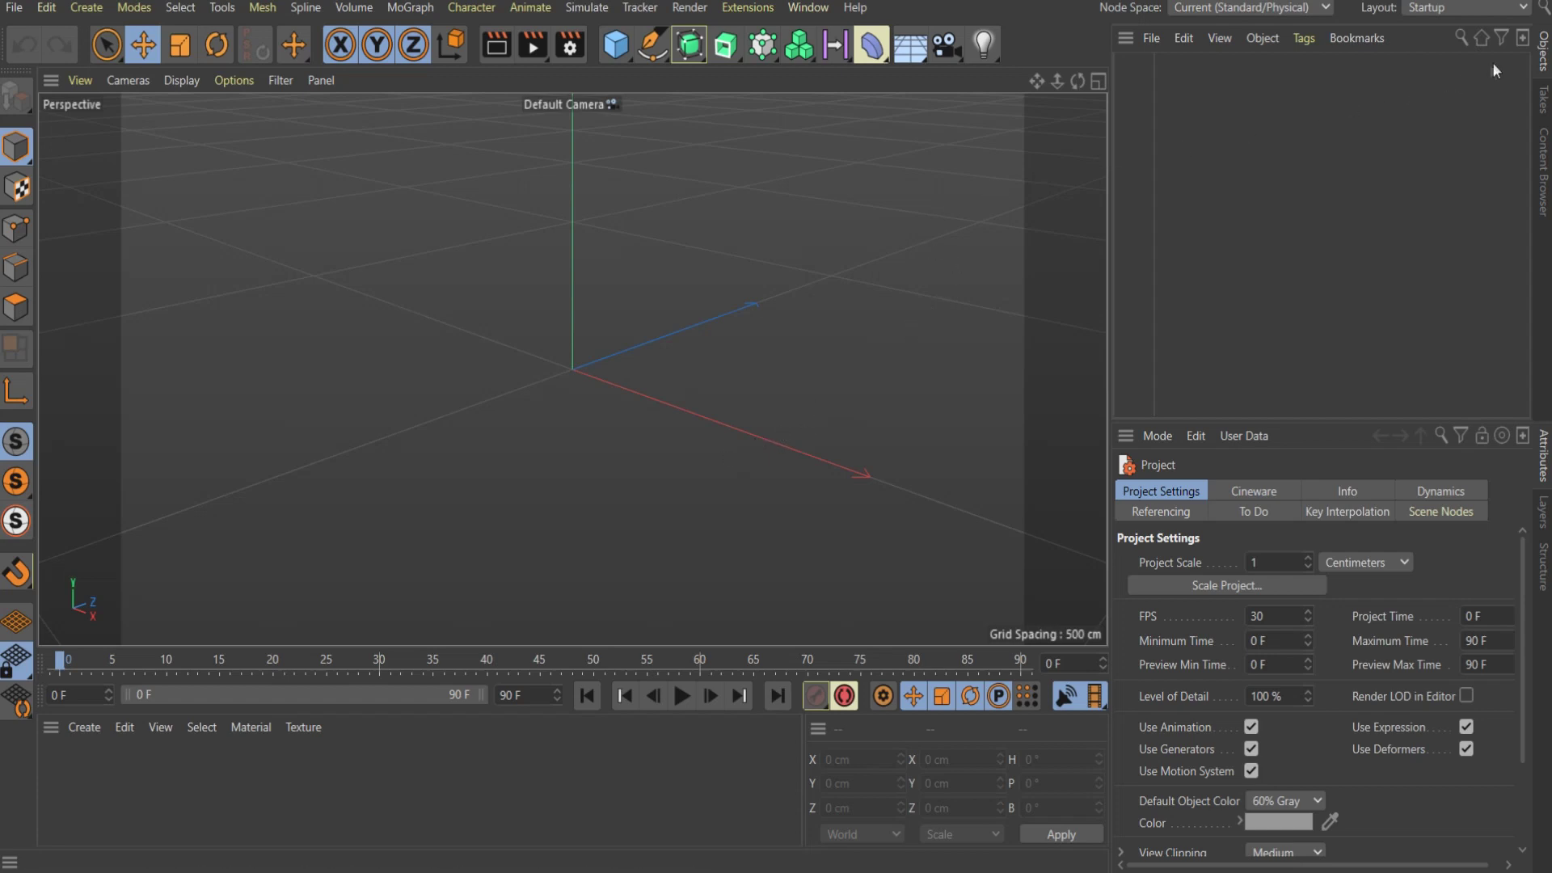
Load the Male Puppet character from the Content Browser into the scene.
left_click(1544, 162)
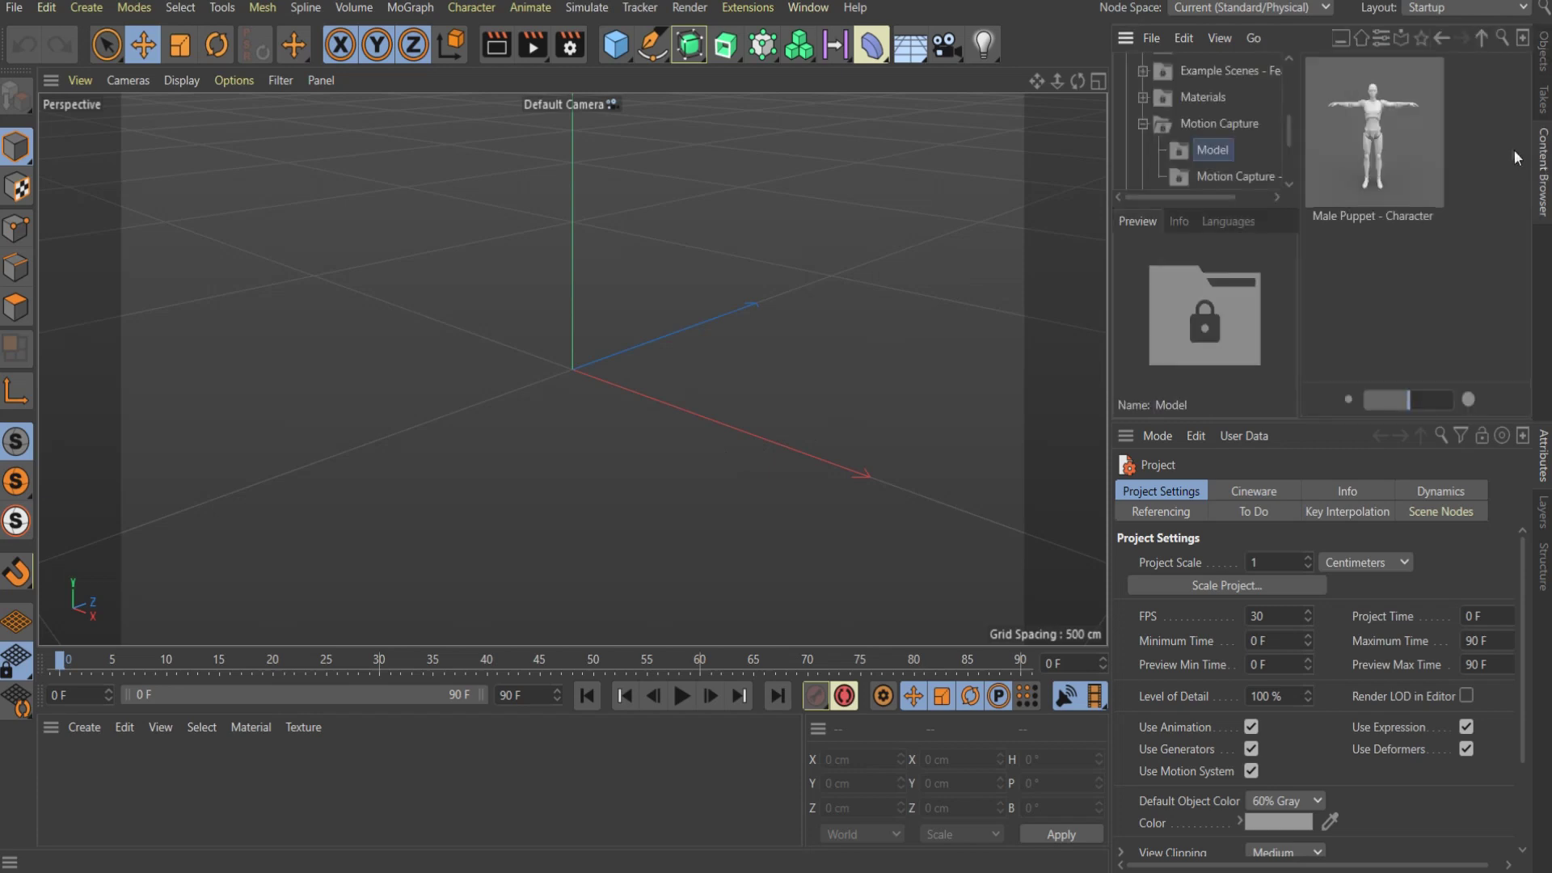
double_click(1379, 115)
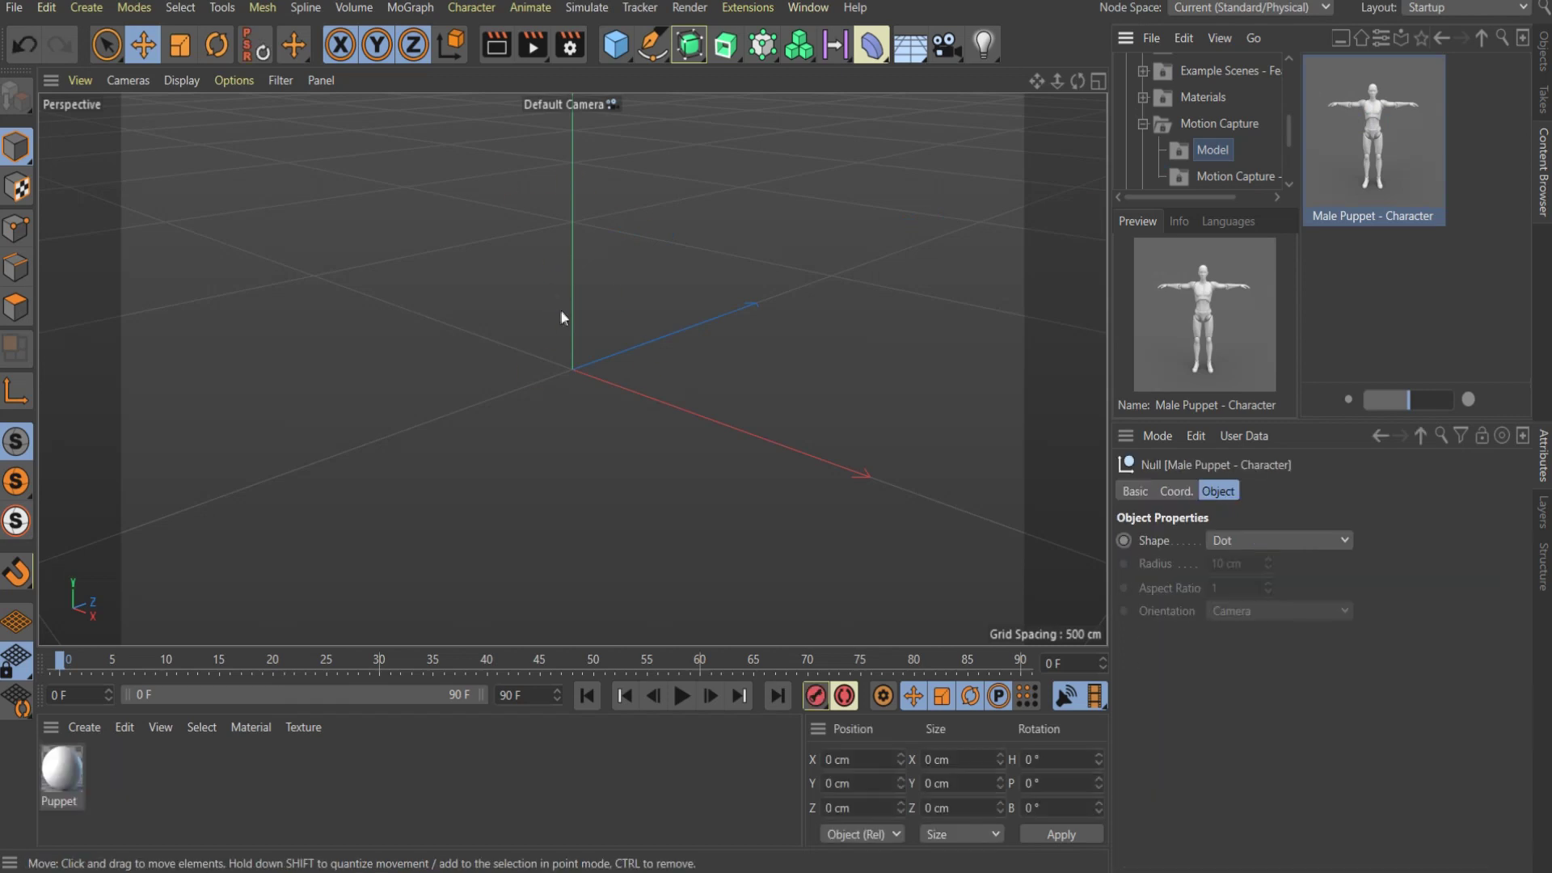
left_click_drag(635, 395, 686, 416, "alt")
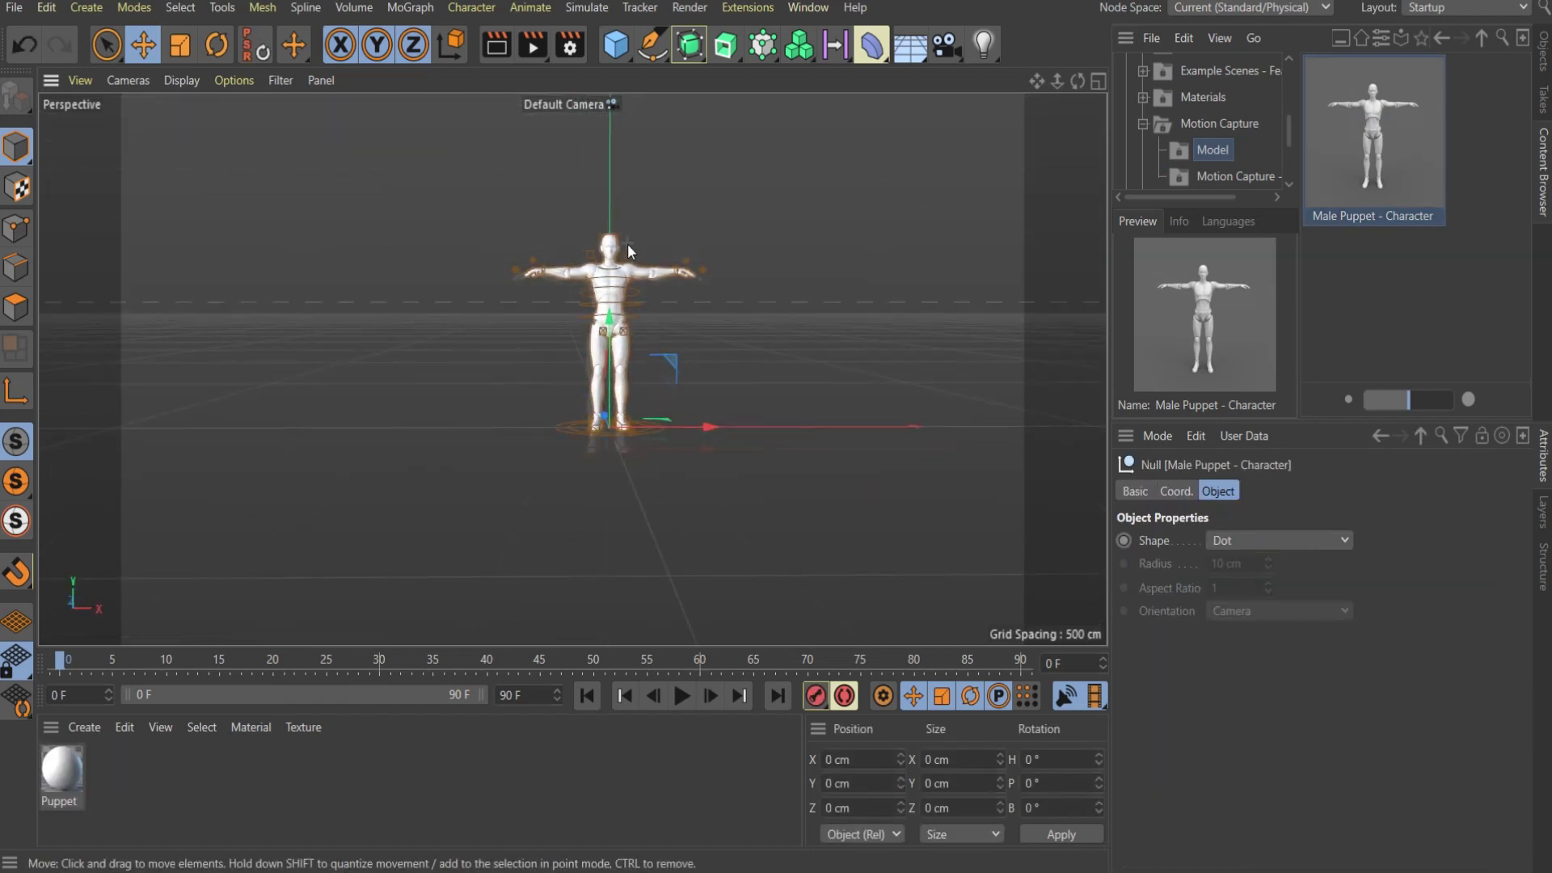
Add the Running - Loop clip from the Motion Capture - 60fps library.
left_click(1219, 177)
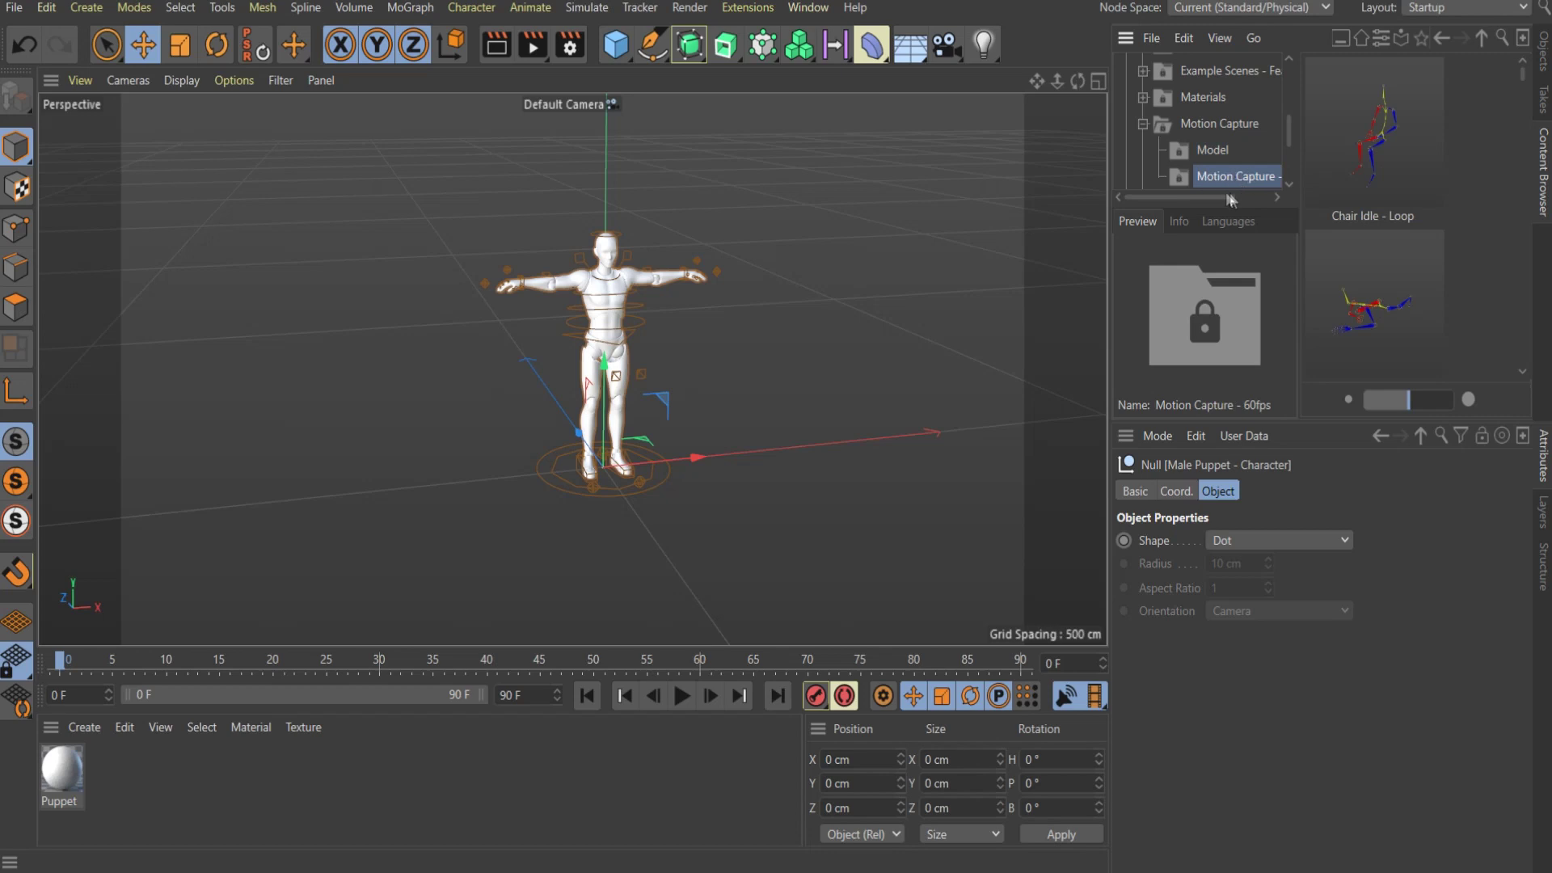
scroll(1385, 122, "down", 2)
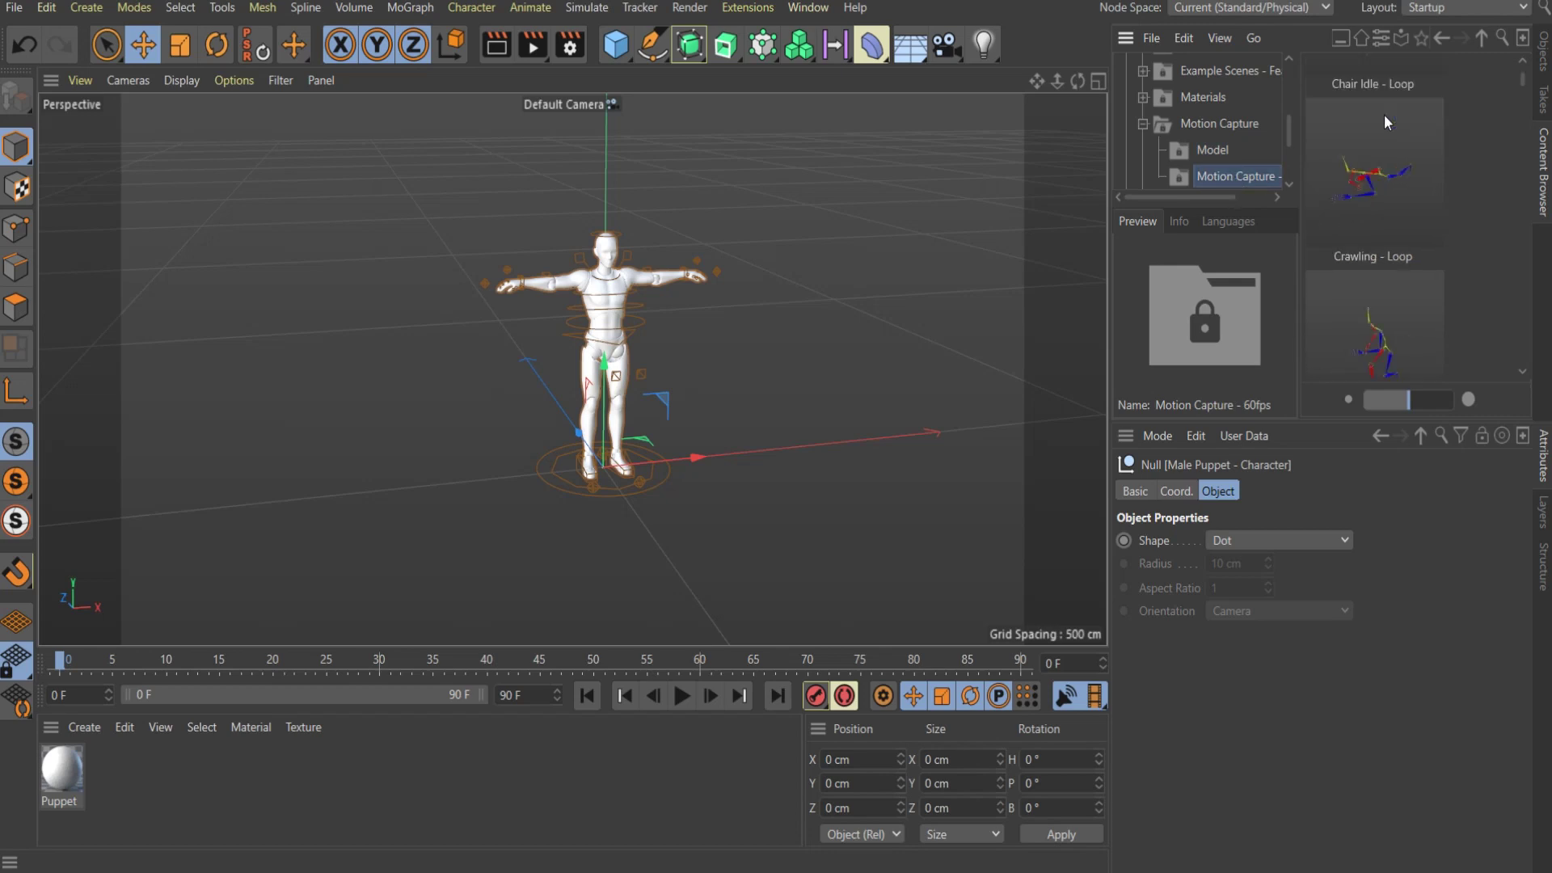
left_click_drag(1413, 400, 1433, 401)
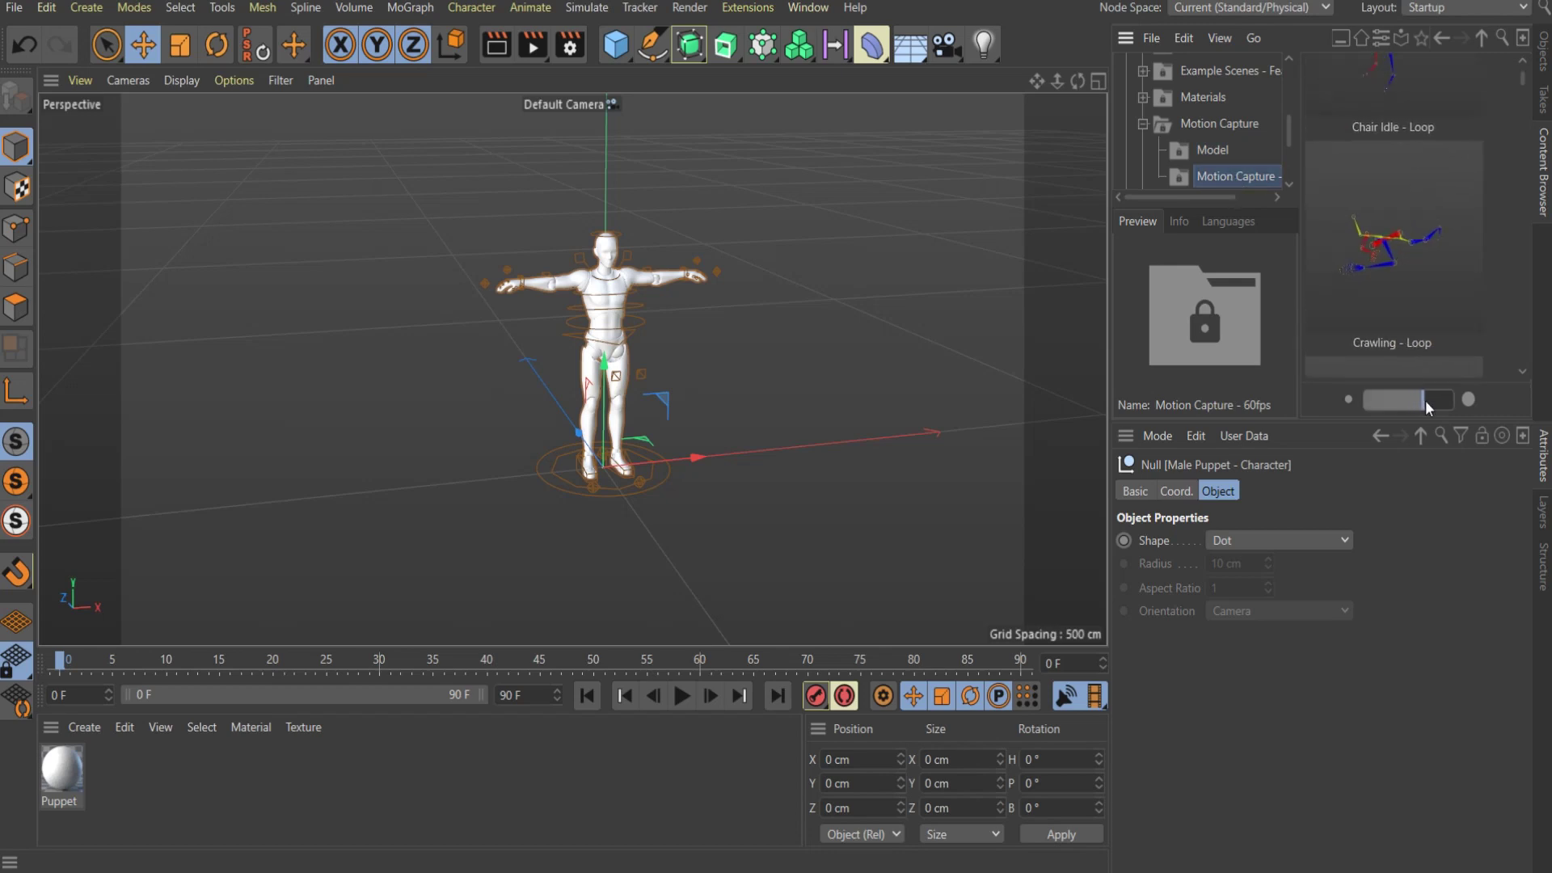
scroll(1407, 251, "down", 2)
scroll(1407, 249, "down", 2)
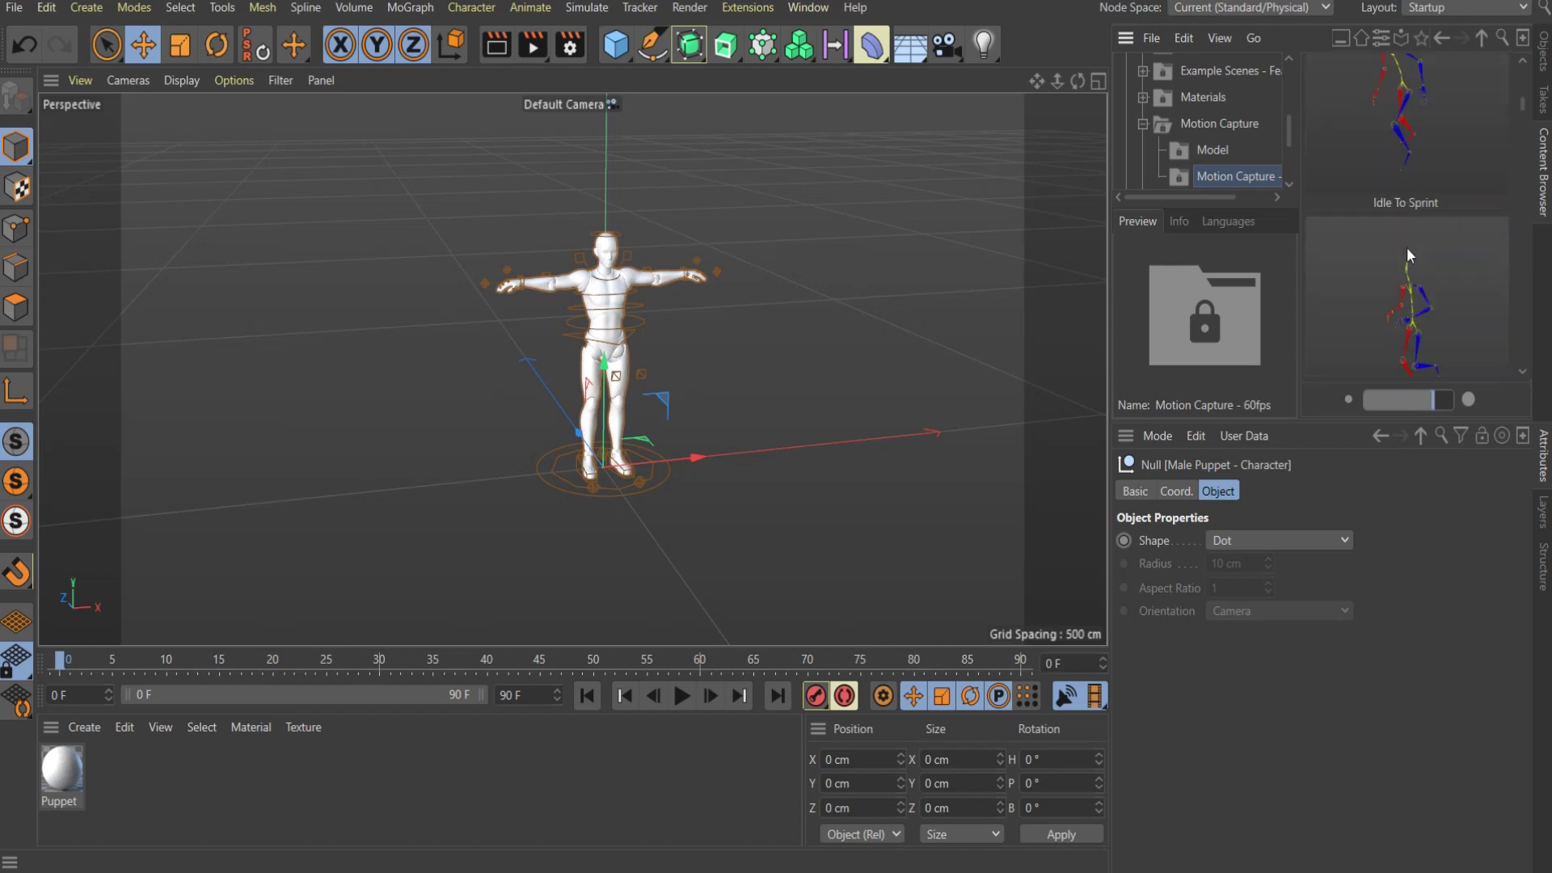
scroll(1407, 247, "down", 2)
scroll(1406, 246, "down", 1)
scroll(1416, 242, "down", 2)
scroll(1415, 242, "down", 1)
scroll(1415, 242, "down", 2)
scroll(1415, 243, "up", 1)
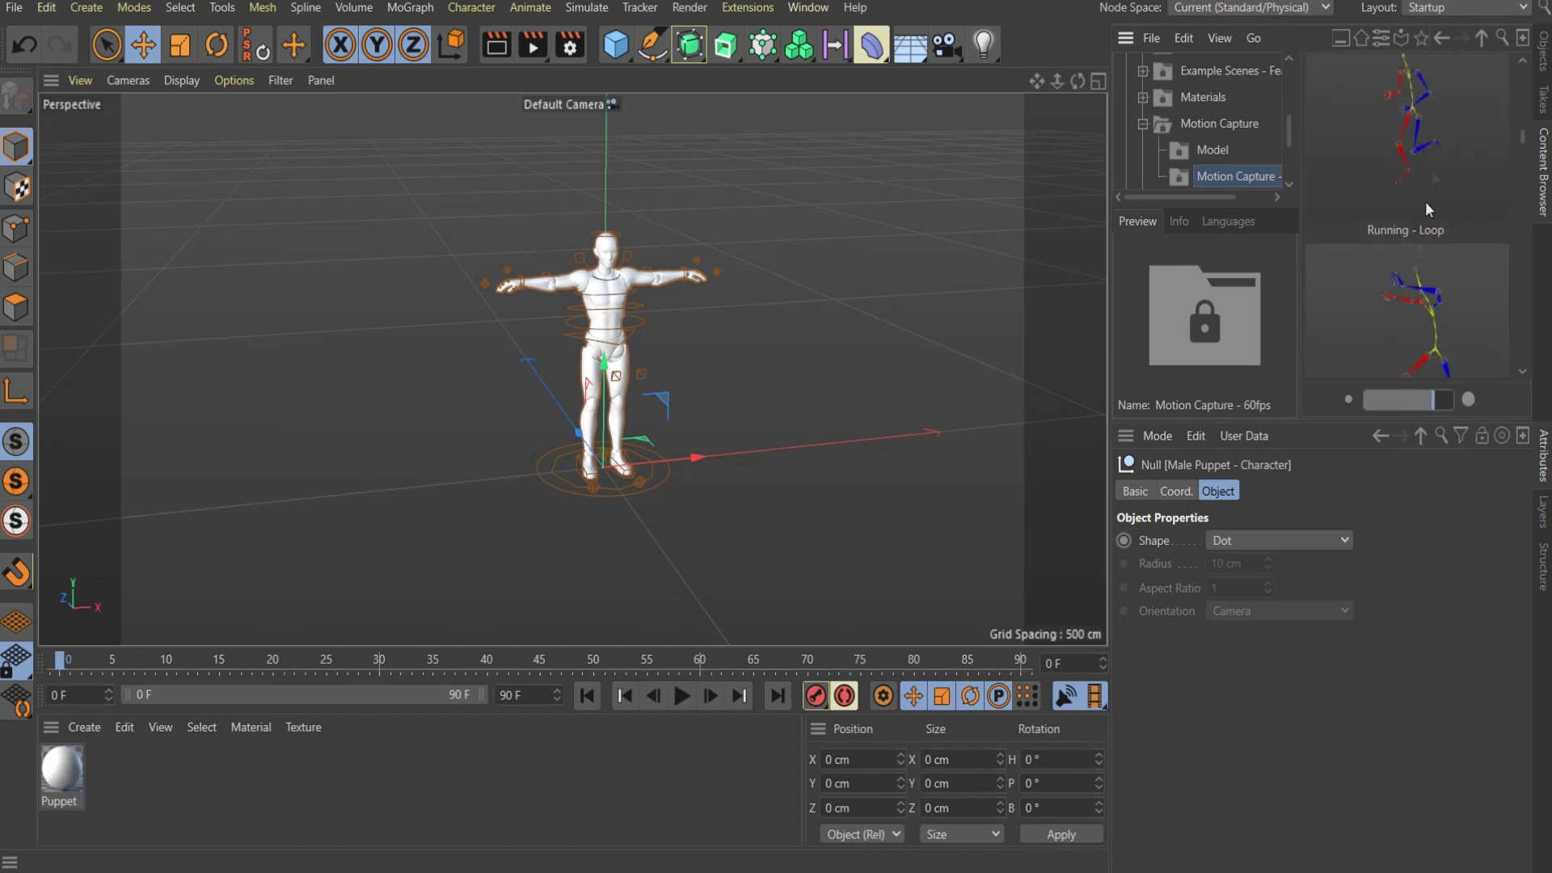
double_click(1403, 105)
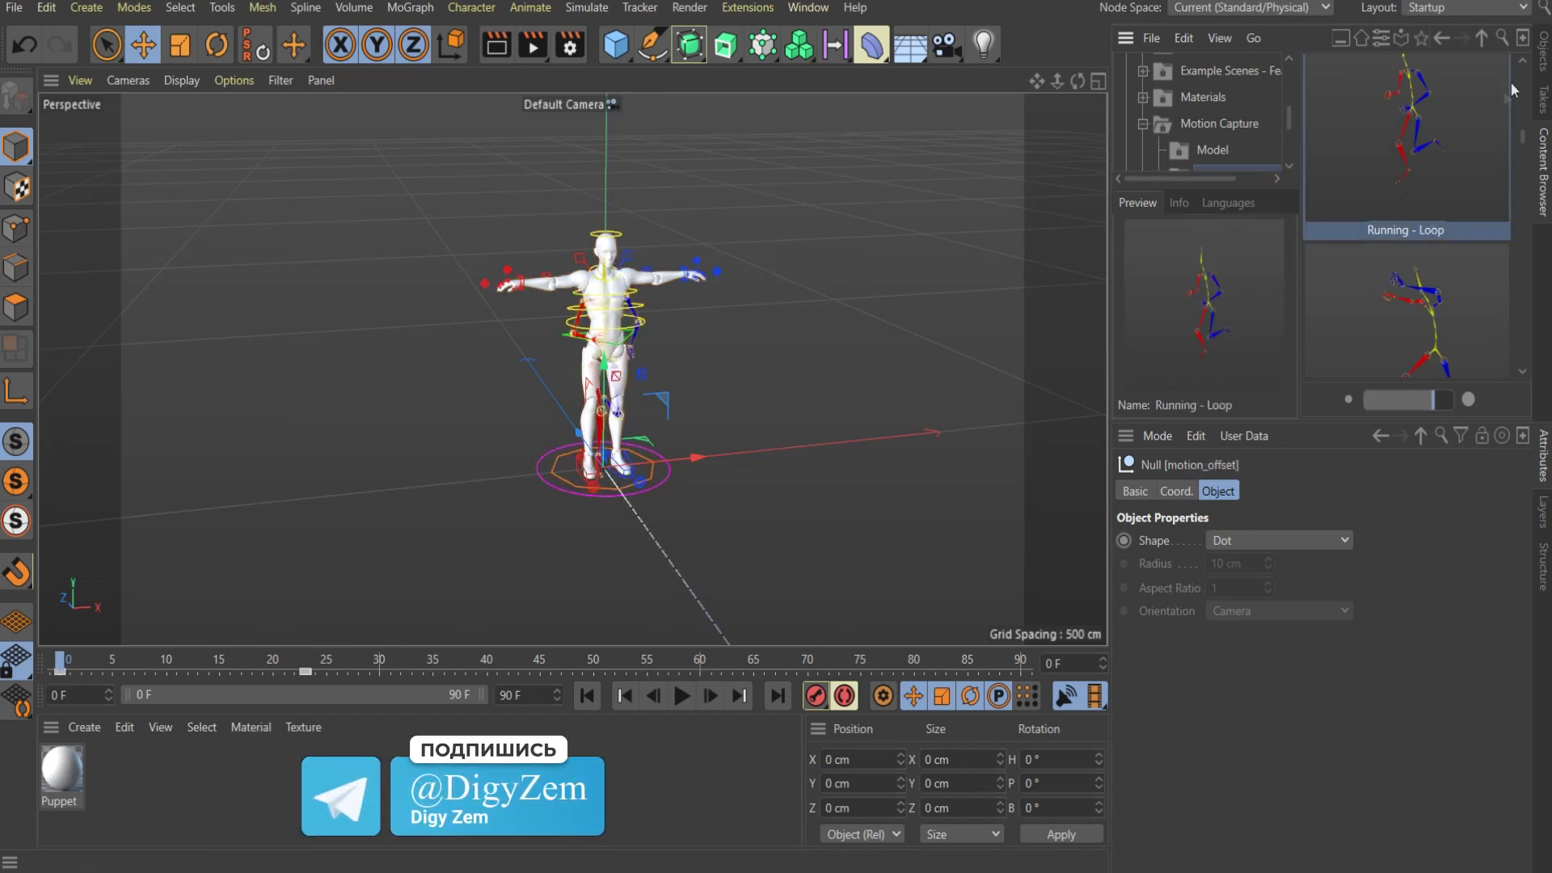
Preview the running skeleton, then set Running - Loop as the Motion Solver's Source Character.
left_click(1545, 51)
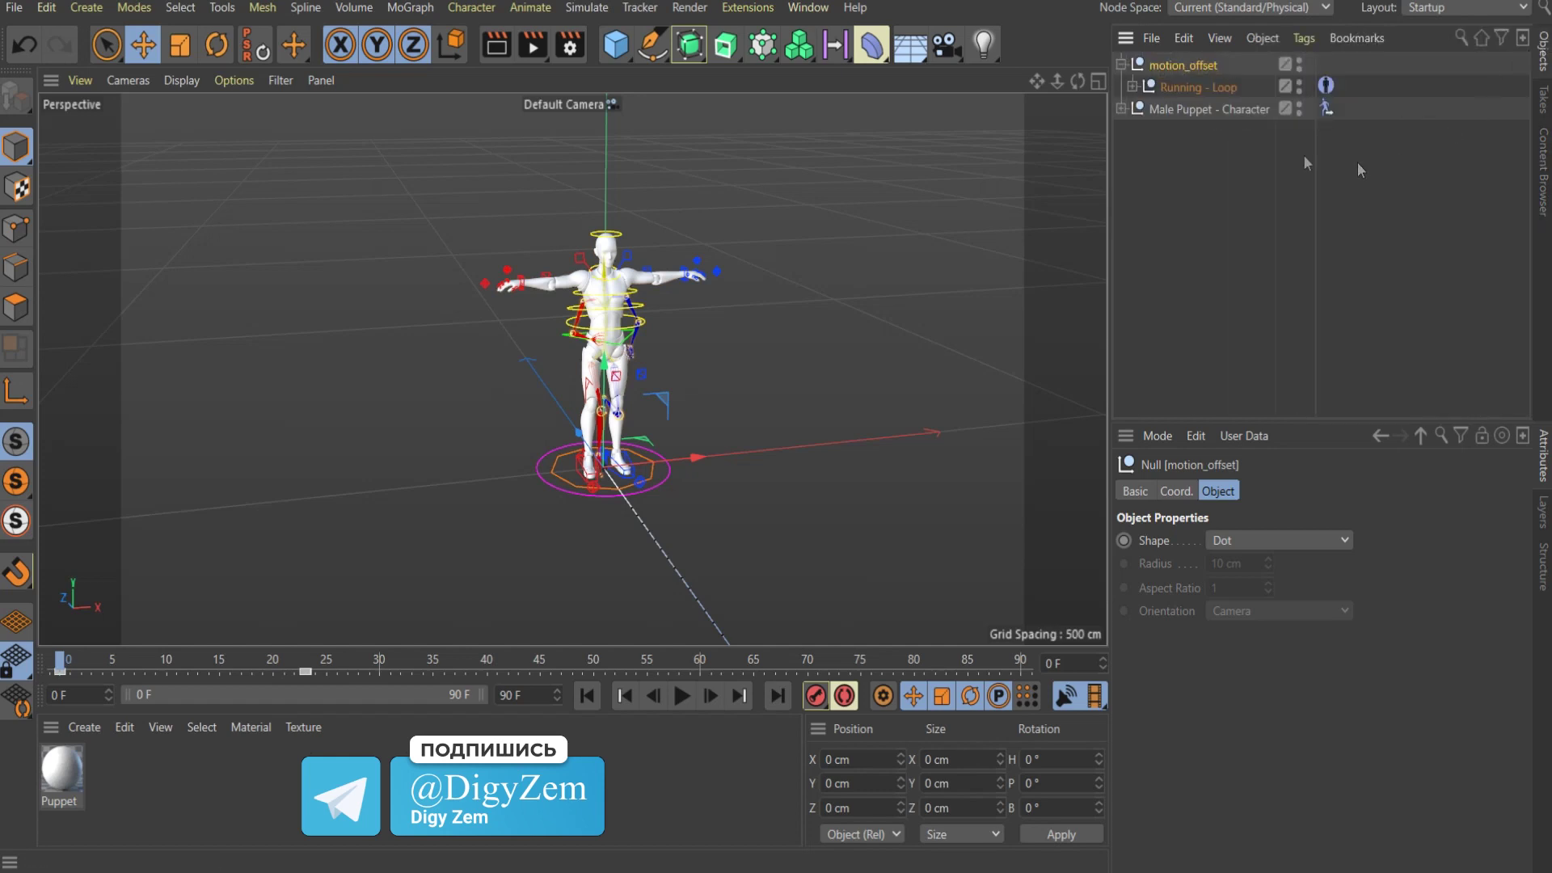
mouse_move(548, 526)
left_mouse_down("alt")
mouse_move(644, 511)
mouse_move(531, 505)
left_mouse_up("alt")
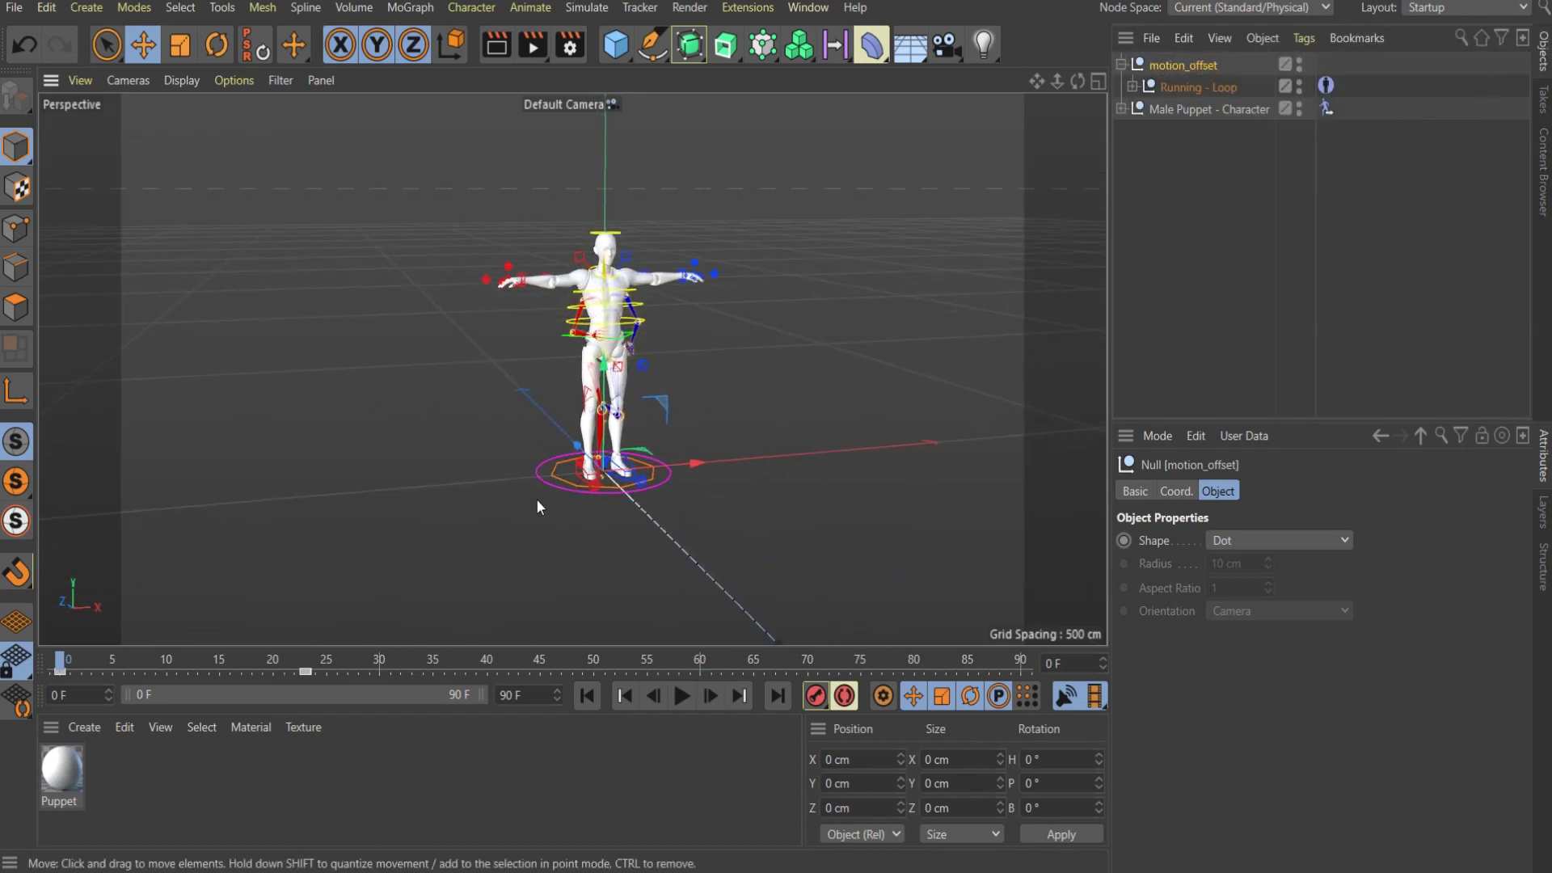
left_click(680, 696)
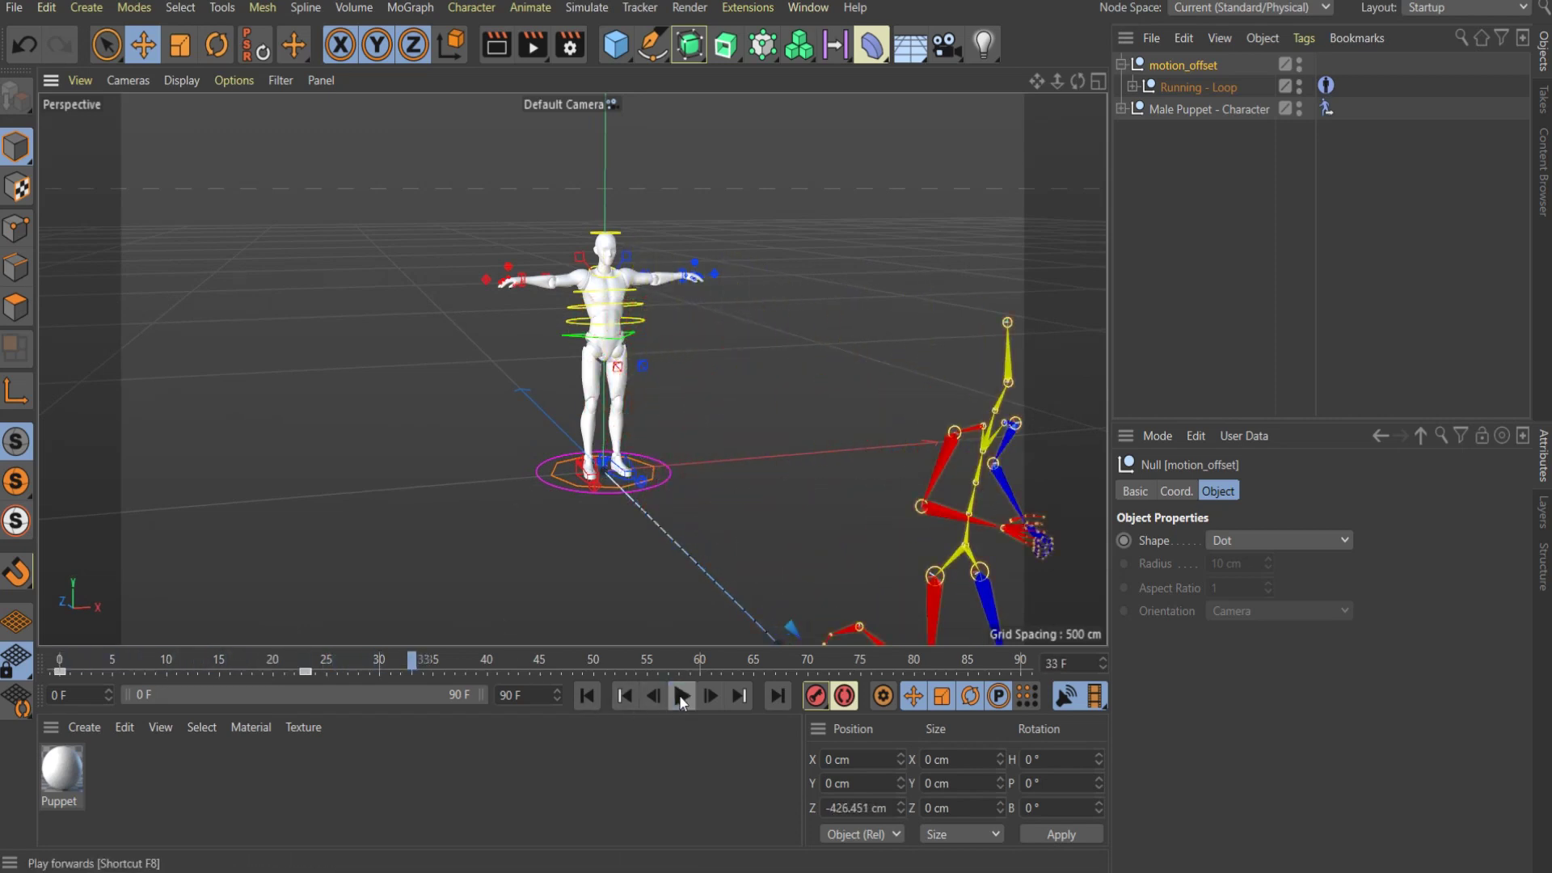
left_click(588, 697)
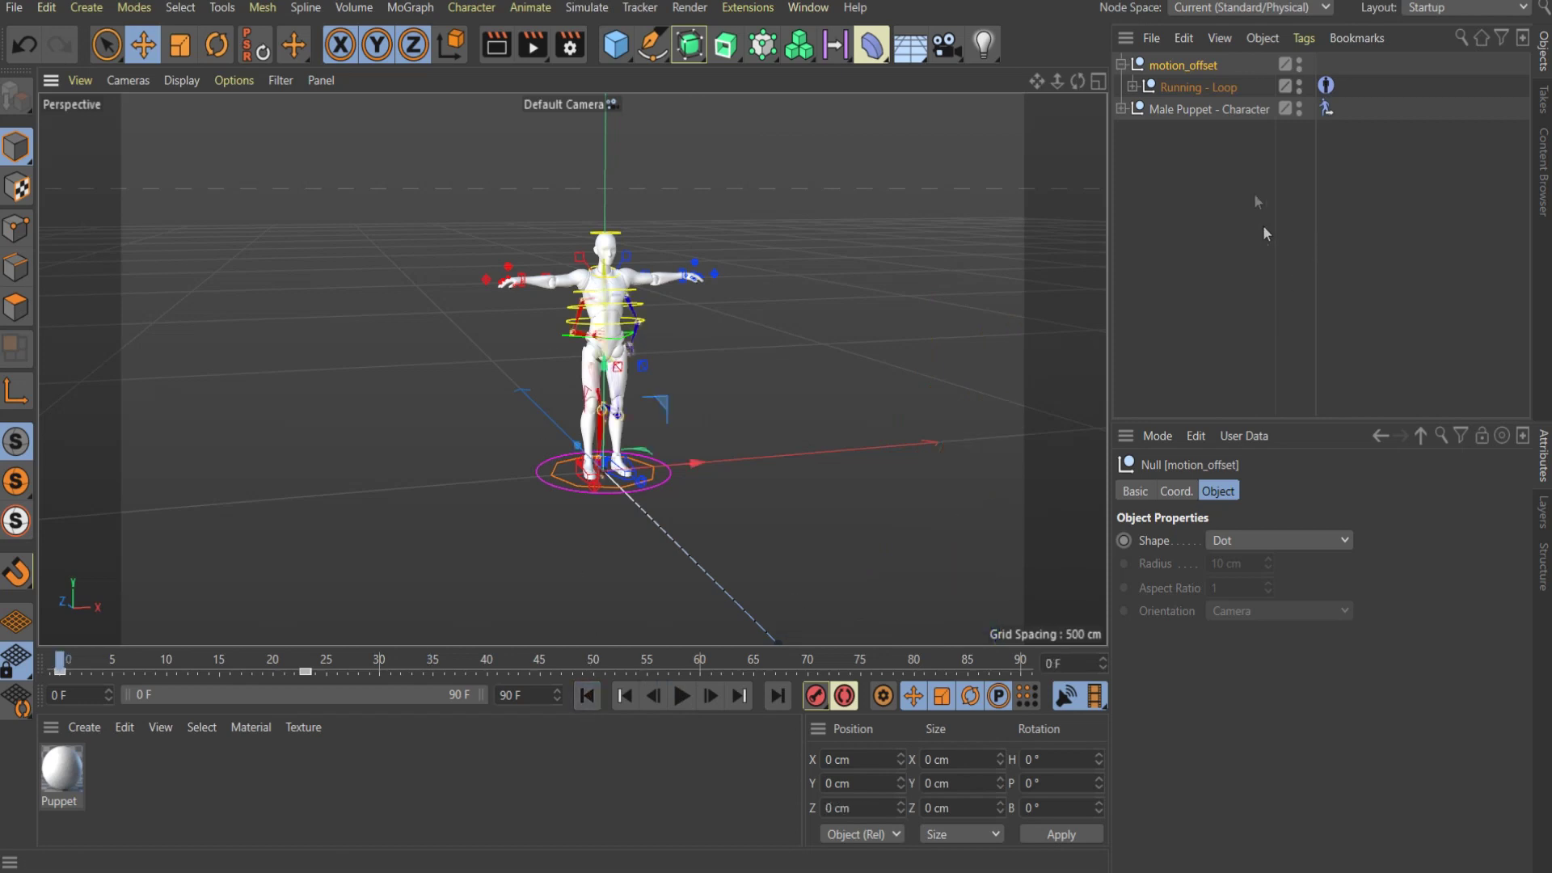
left_click(1326, 109)
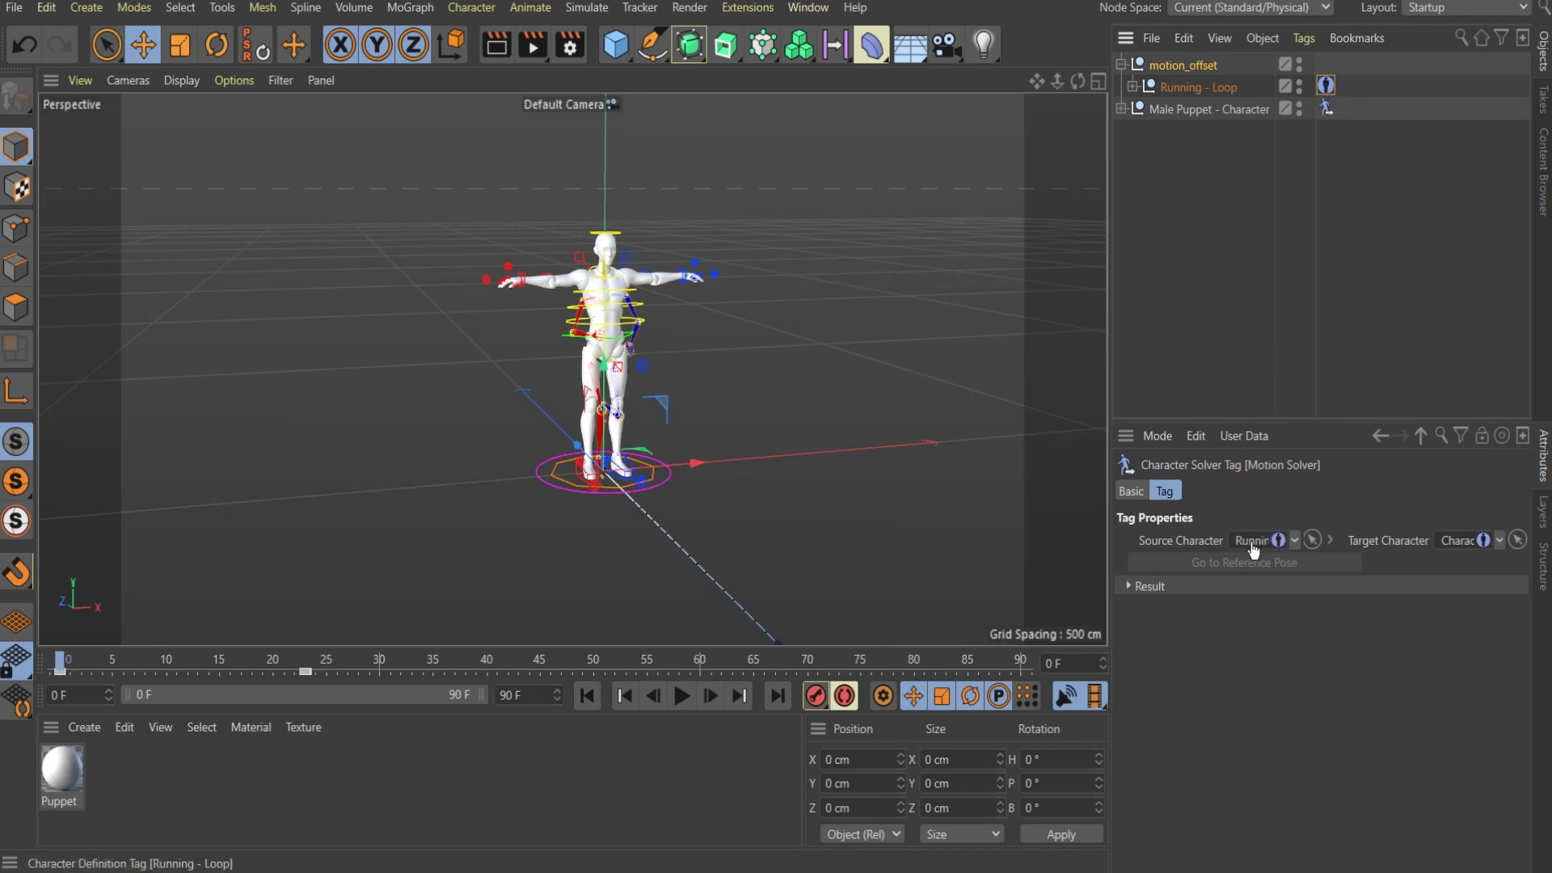
left_click_drag(1254, 550, 1255, 548)
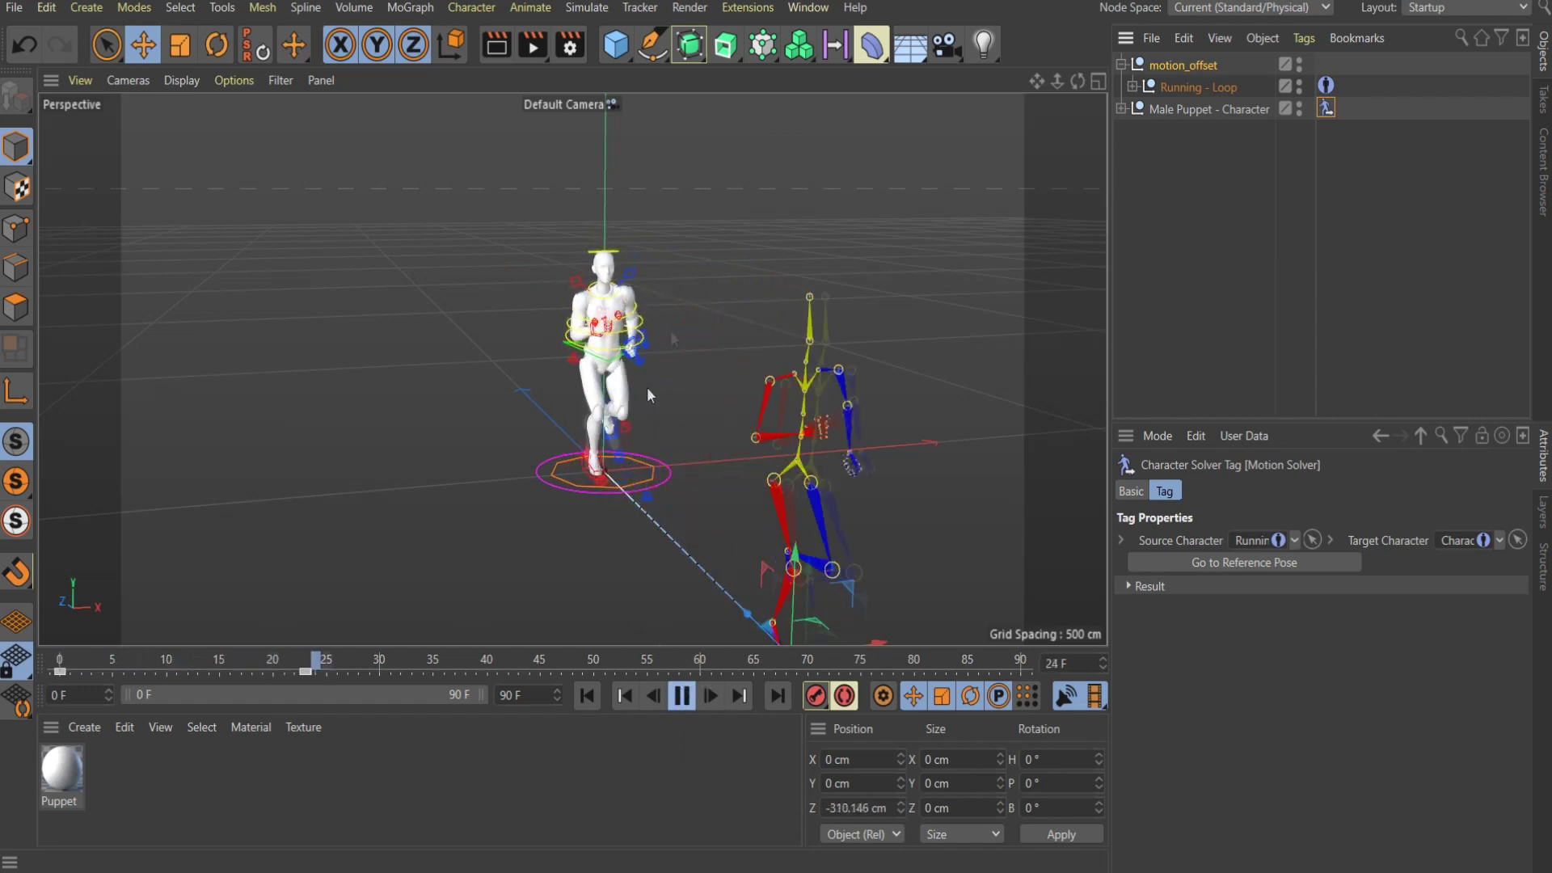
Replay the retargeted running puppet with Running - Loop expanded, orbit sideways, and undo a stray move.
left_click(683, 697)
left_click(588, 697)
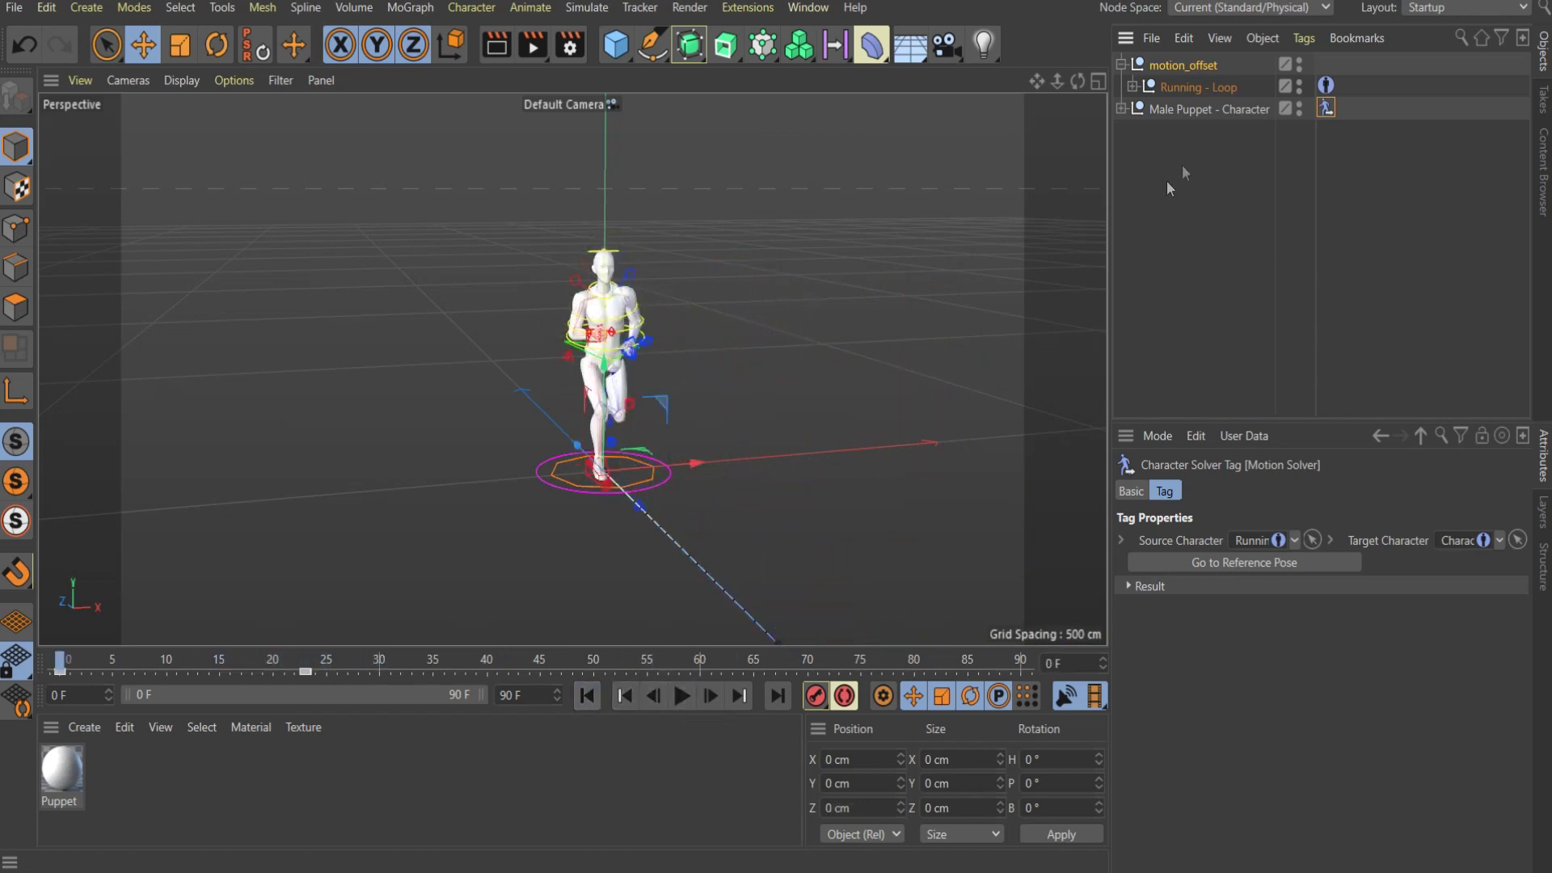
left_click(1122, 109)
left_click(1132, 86)
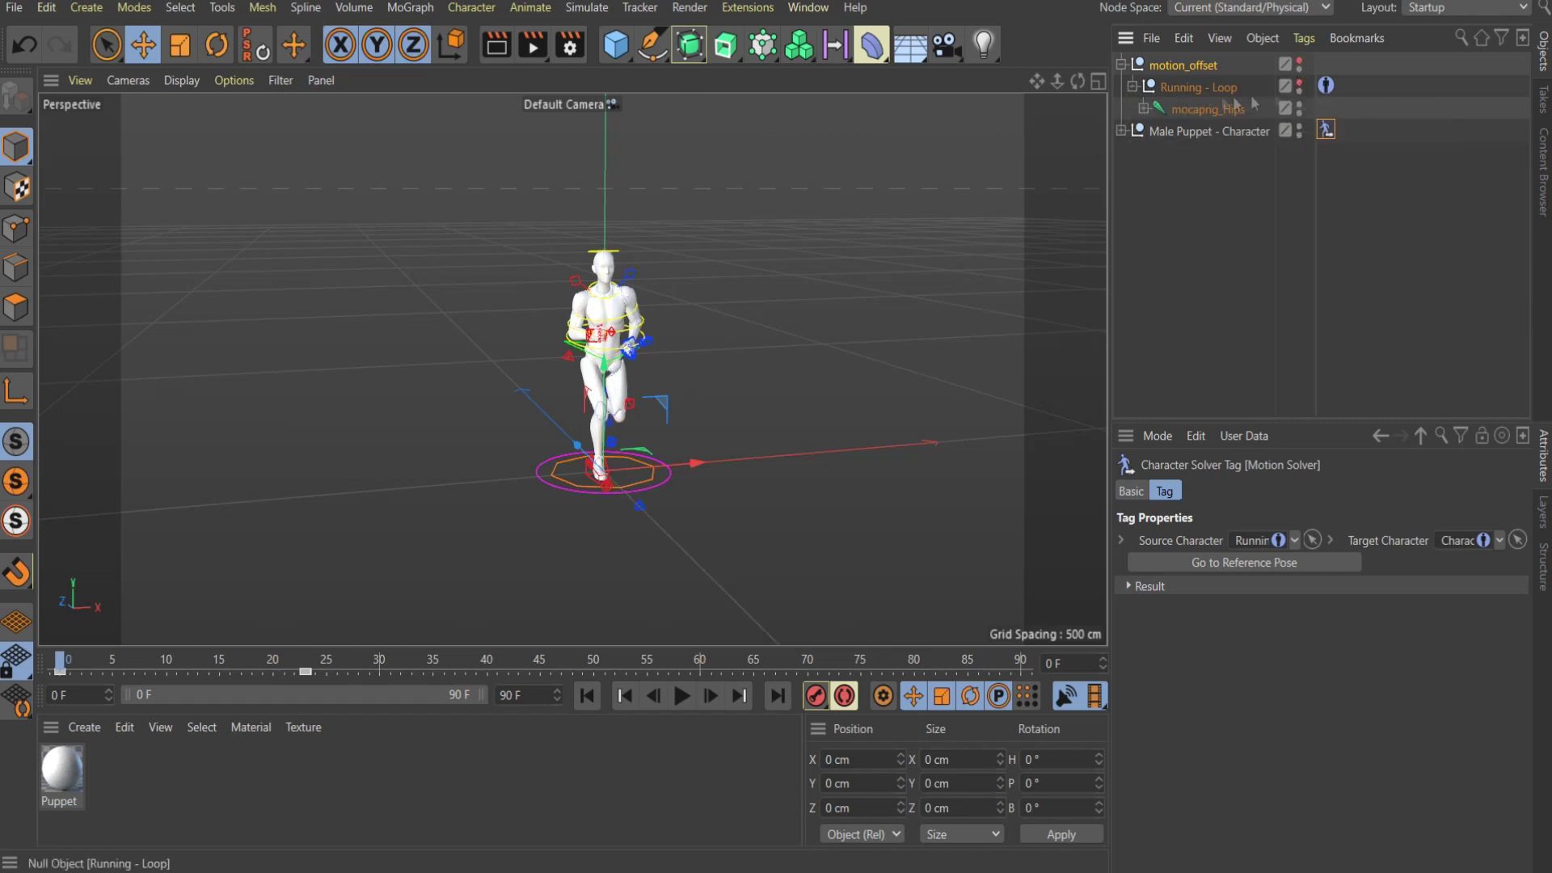
left_click(681, 697)
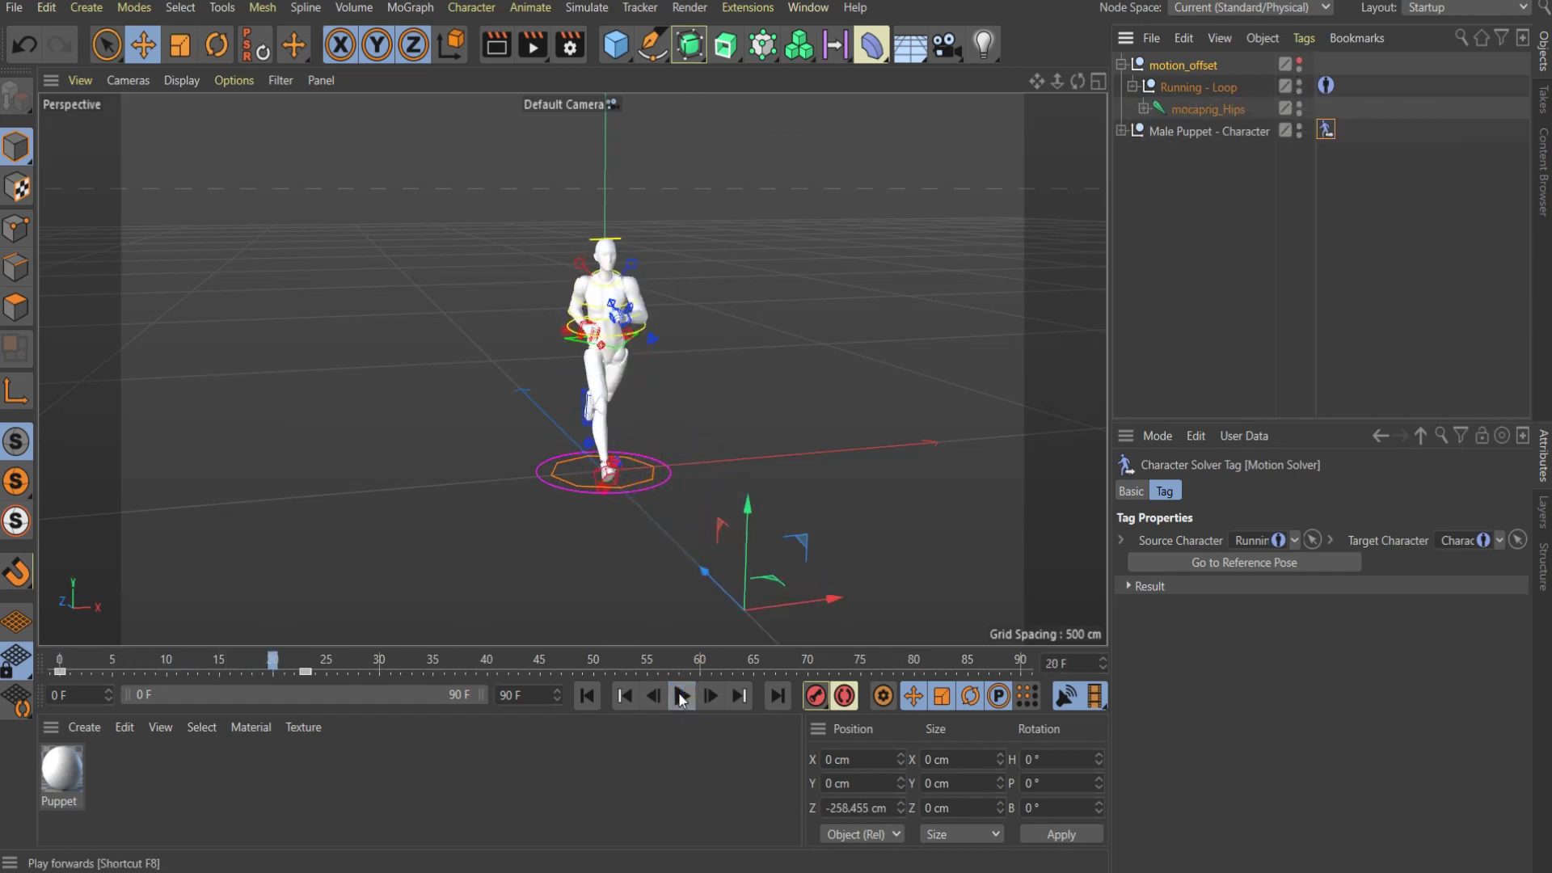
left_click(588, 697)
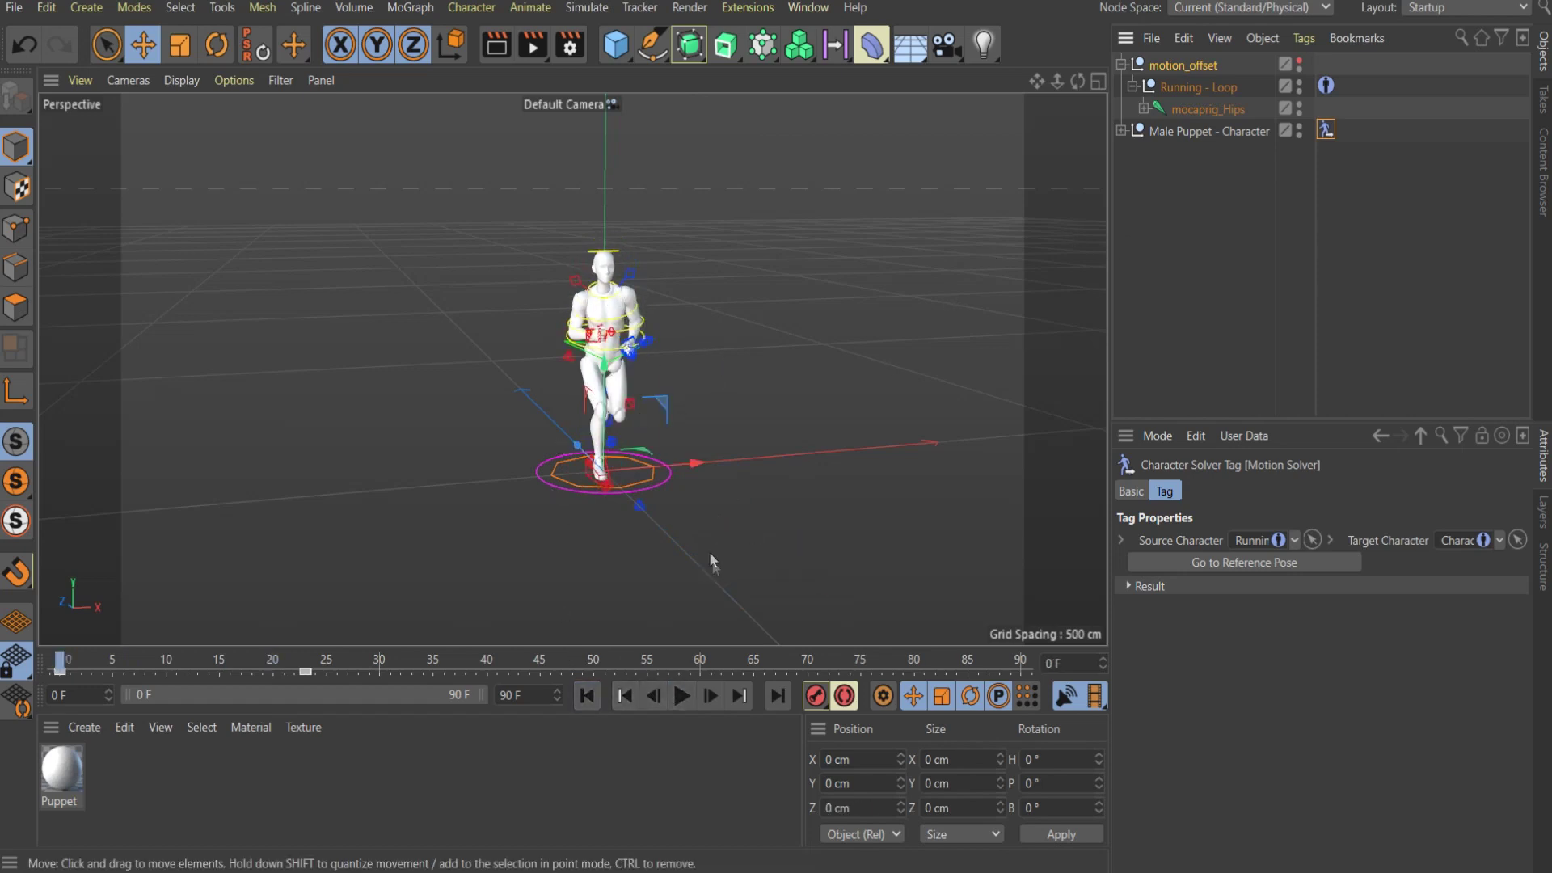
mouse_move(680, 550)
left_mouse_down("alt")
mouse_move(516, 519)
mouse_move(568, 527)
left_mouse_up("alt")
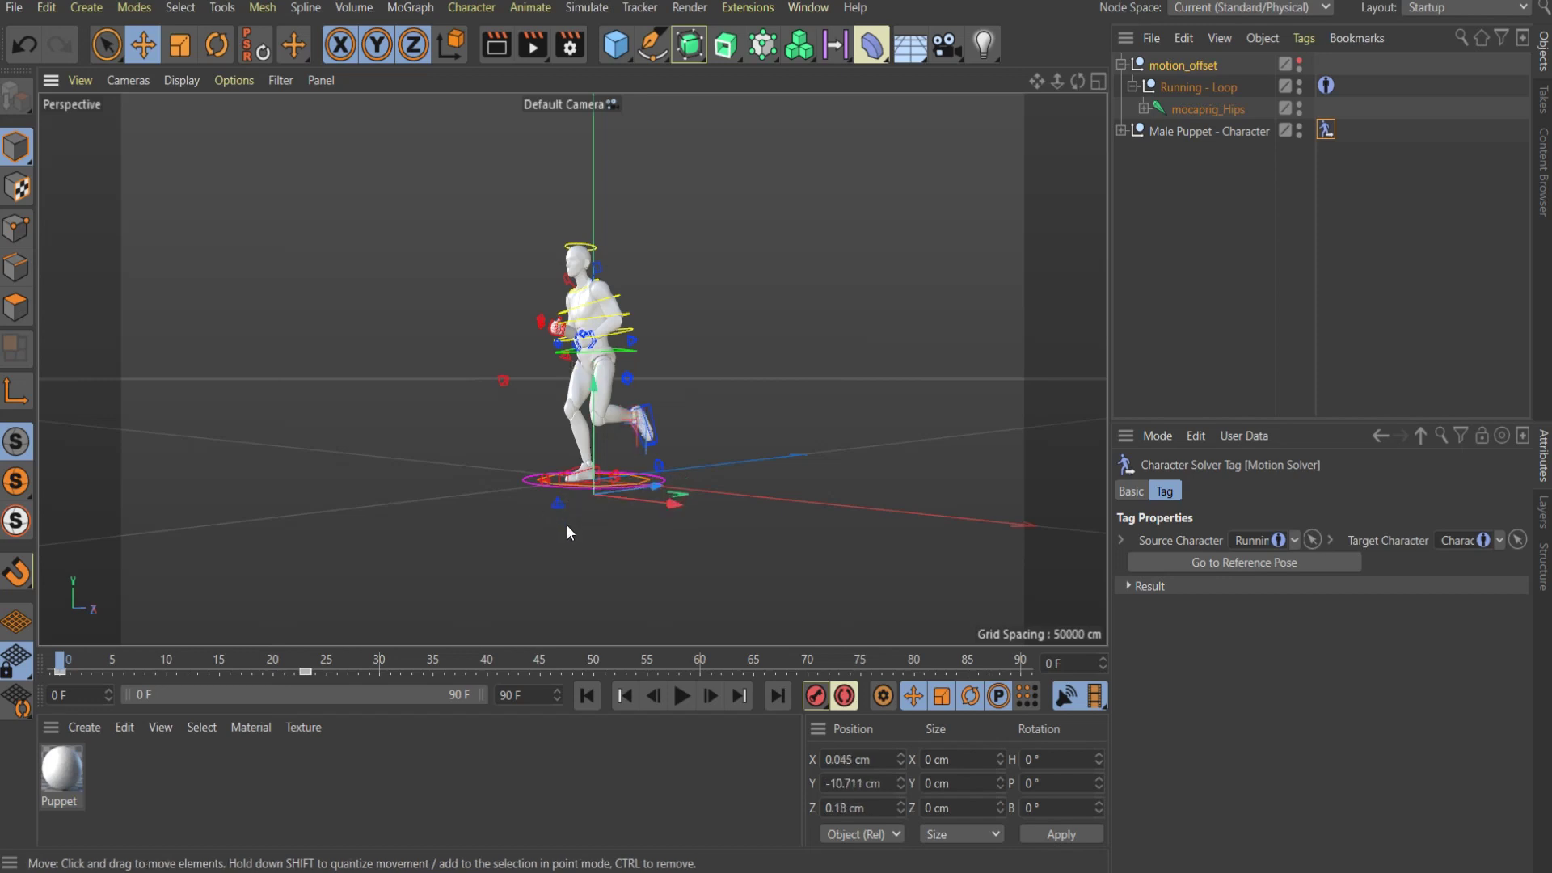
key("ctrl+z")
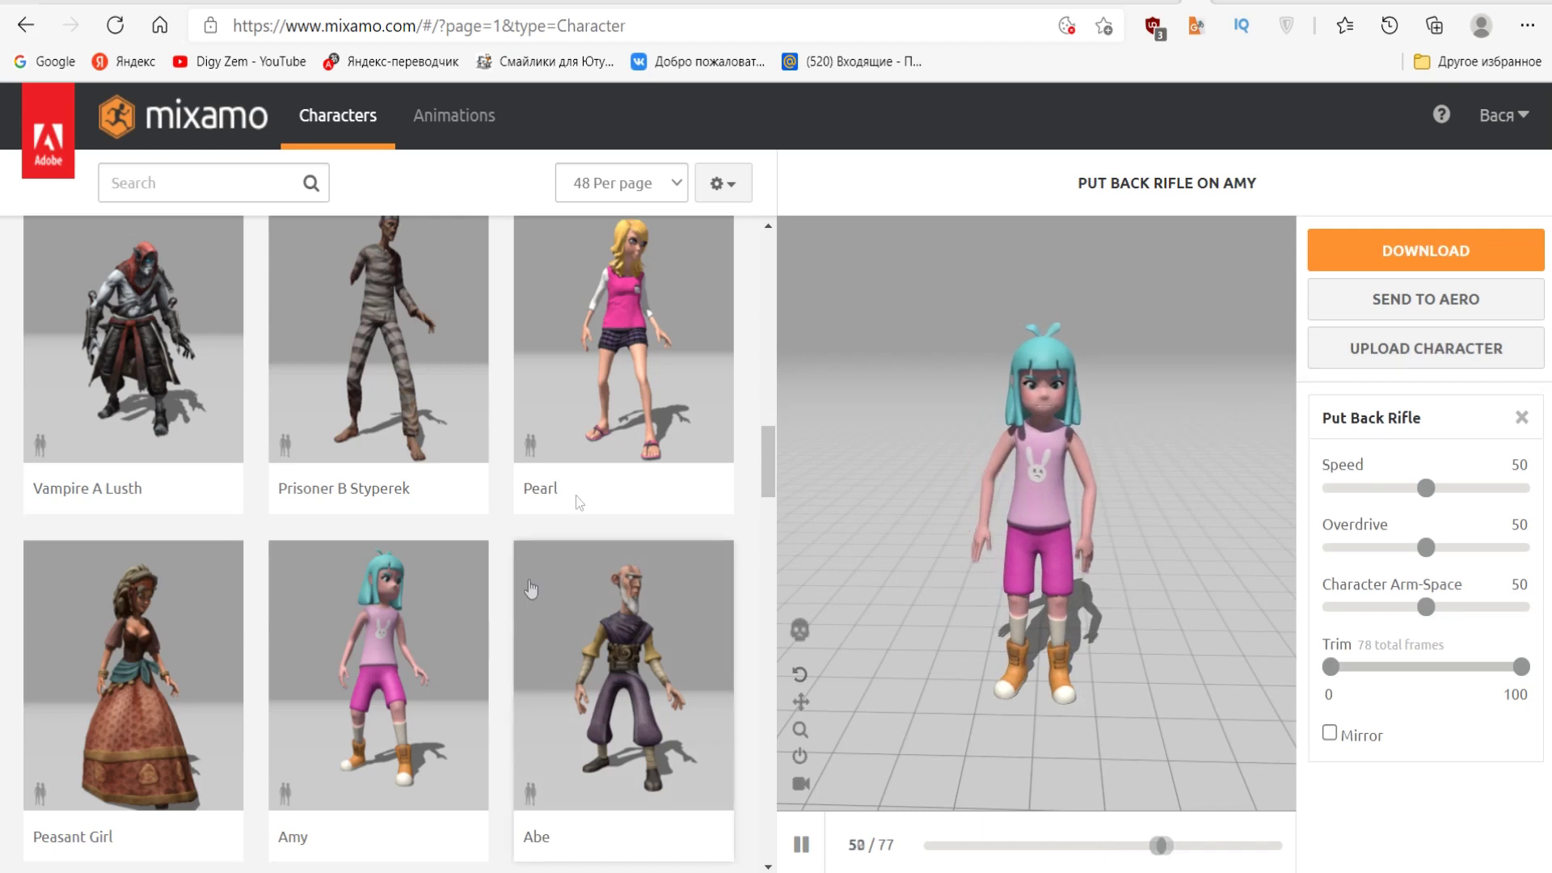
Upload 110.fbx to Mixamo as a new character.
left_click(1444, 355)
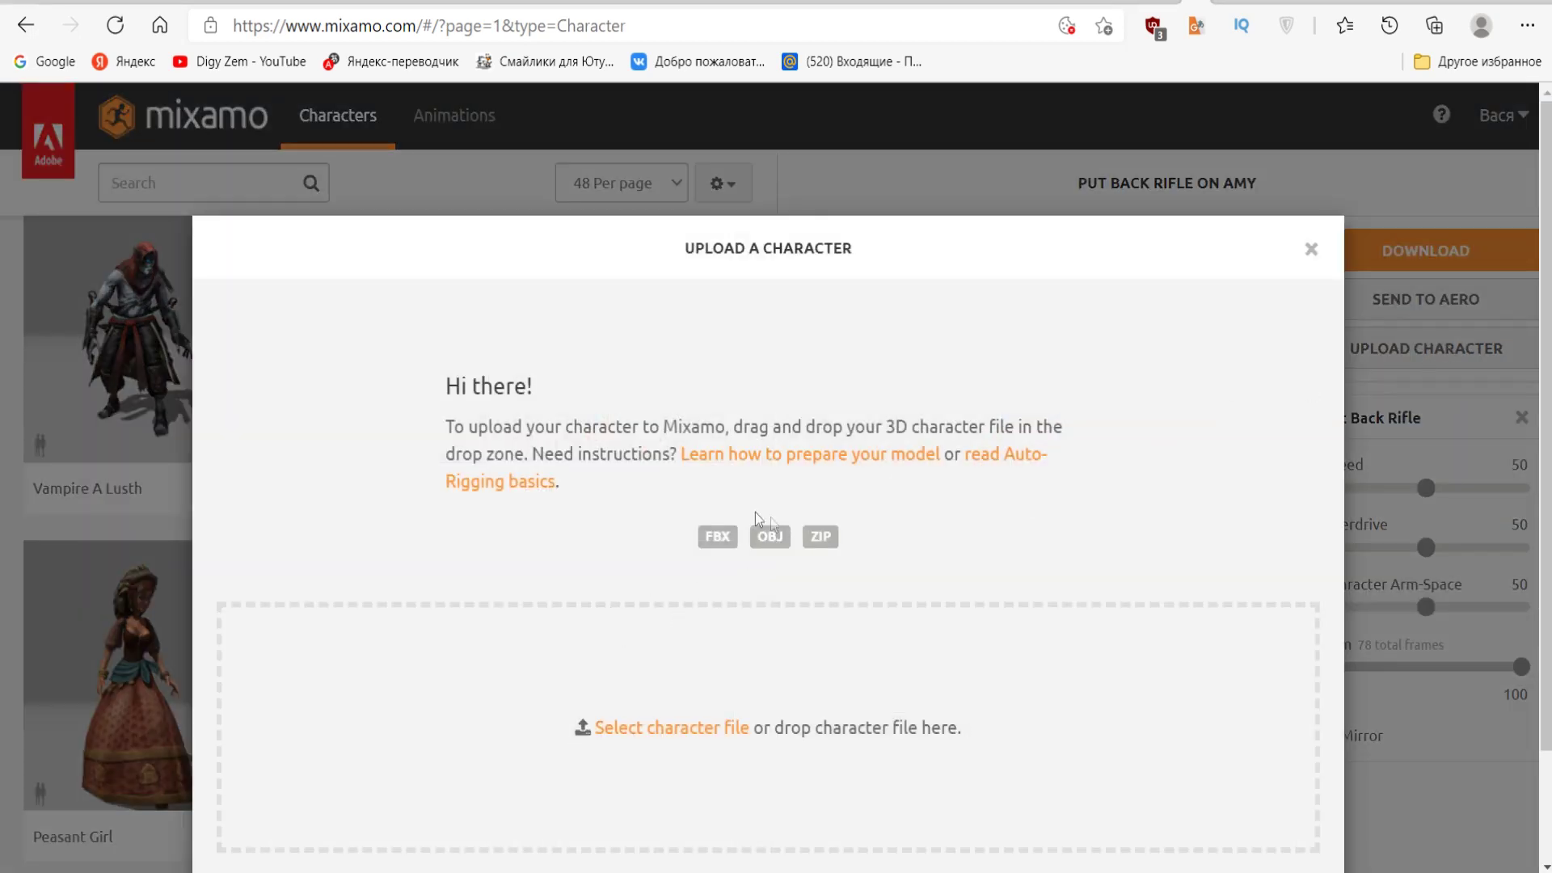
left_click(650, 737)
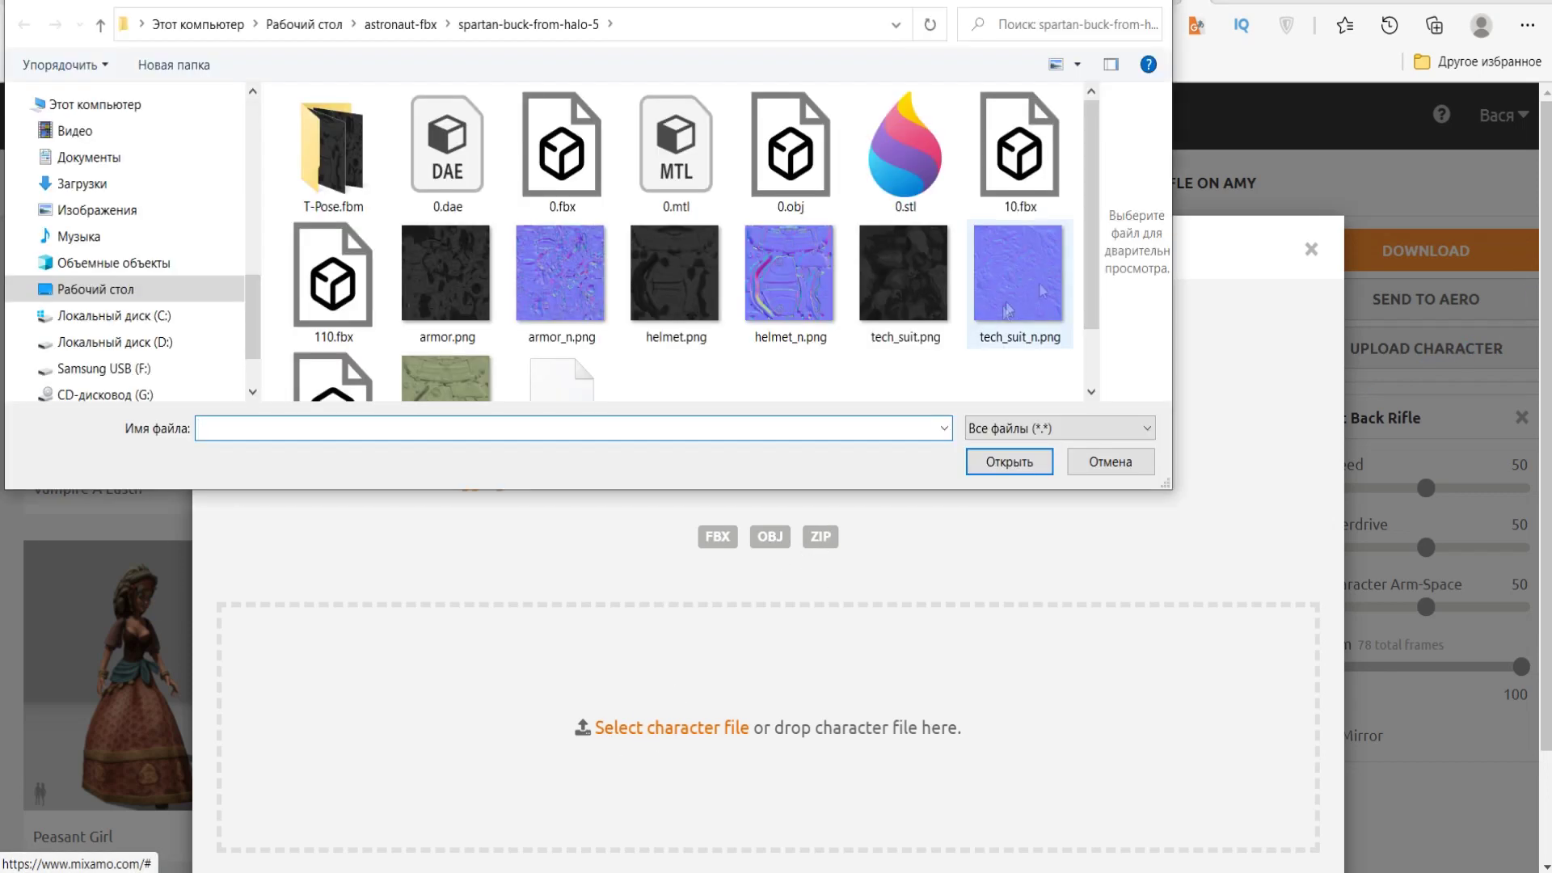
scroll(337, 227, "down", 1)
left_click(336, 214)
left_click(1010, 462)
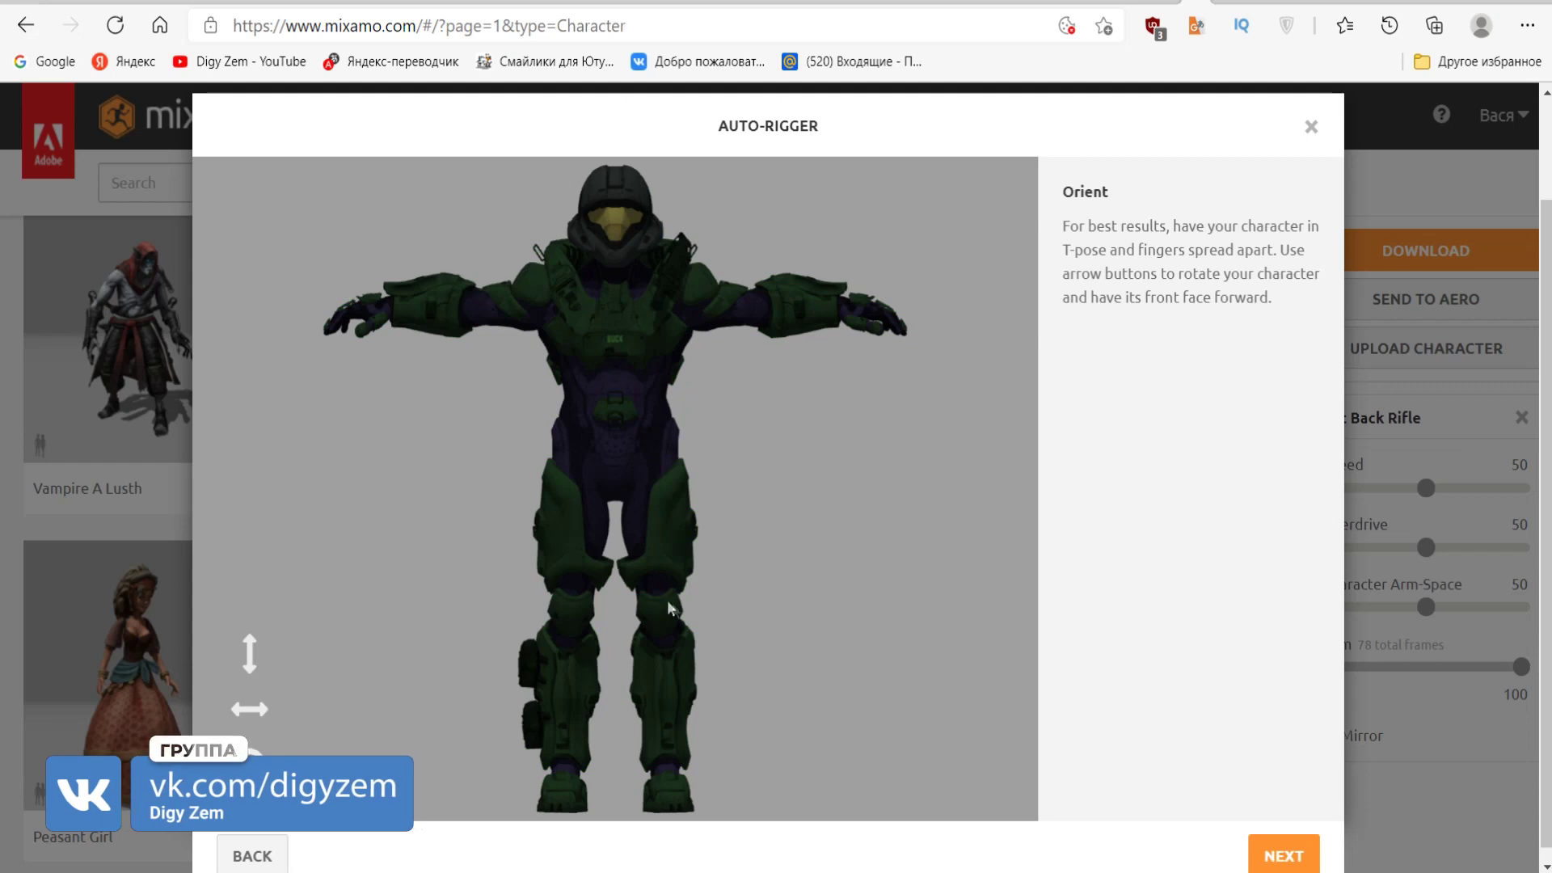
Place the chin, wrist, elbow, knee and groin rig markers on the Spartan model.
left_click(1280, 849)
left_click_drag(327, 476, 615, 258)
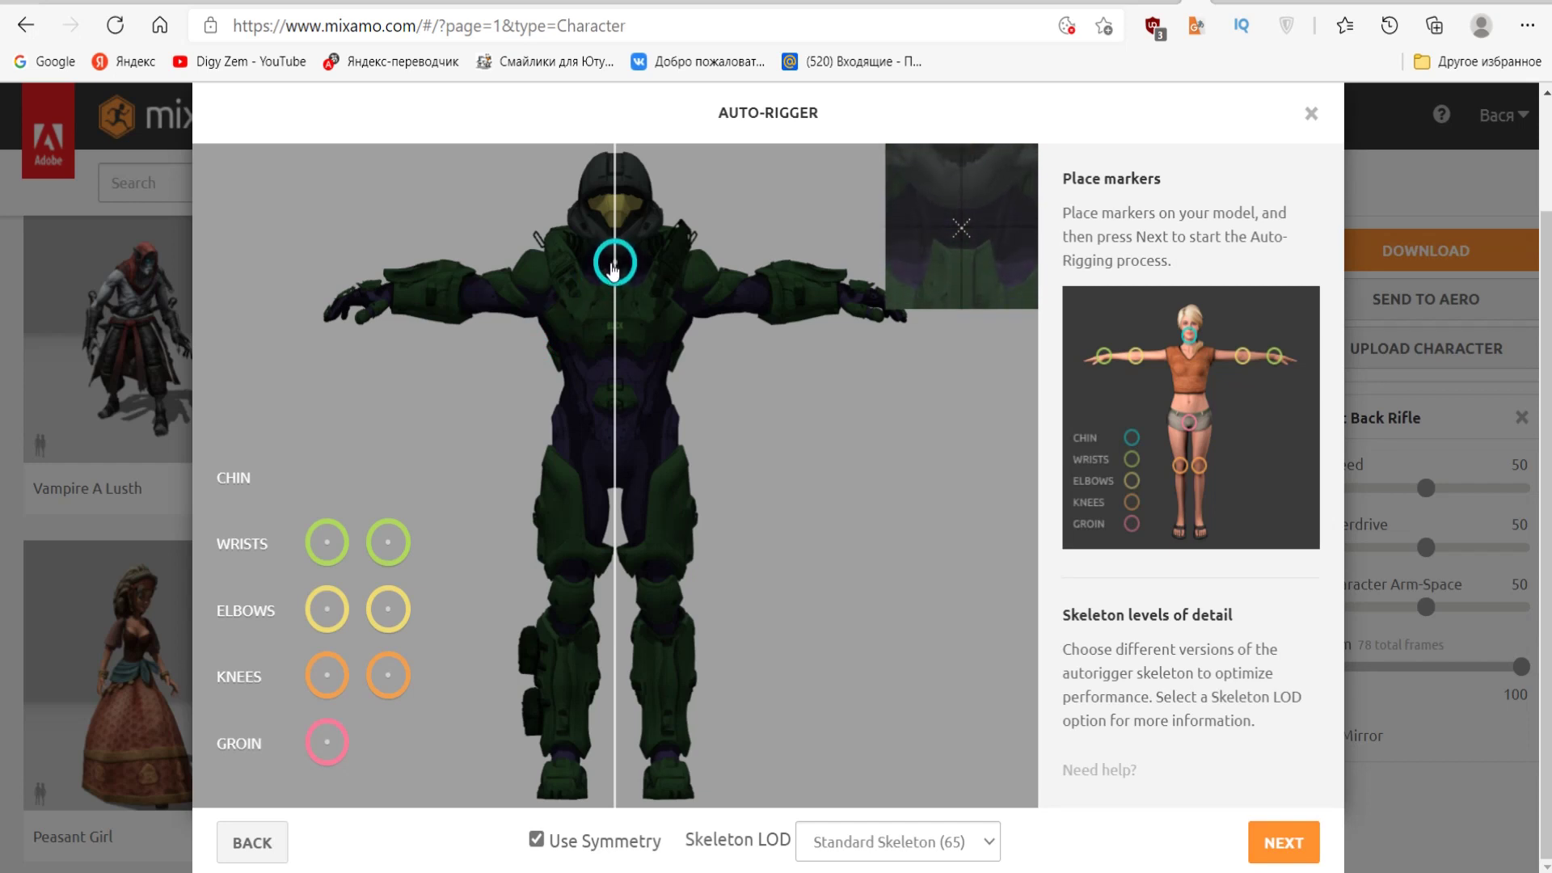
left_click_drag(613, 271, 613, 270)
left_click_drag(327, 541, 393, 301)
left_click_drag(323, 621, 481, 300)
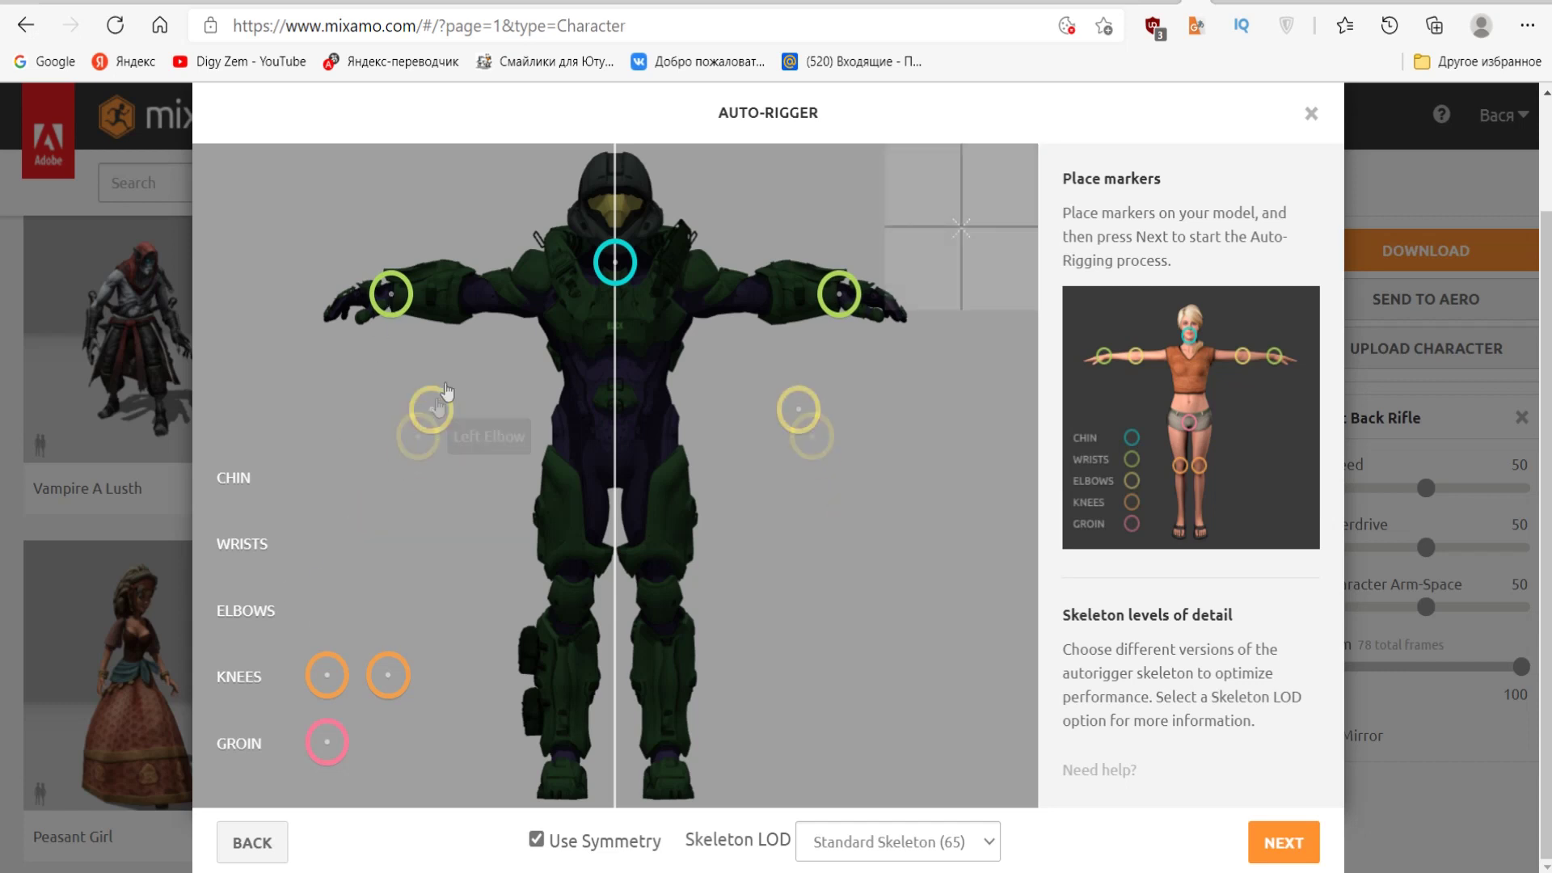
left_click_drag(327, 675, 573, 606)
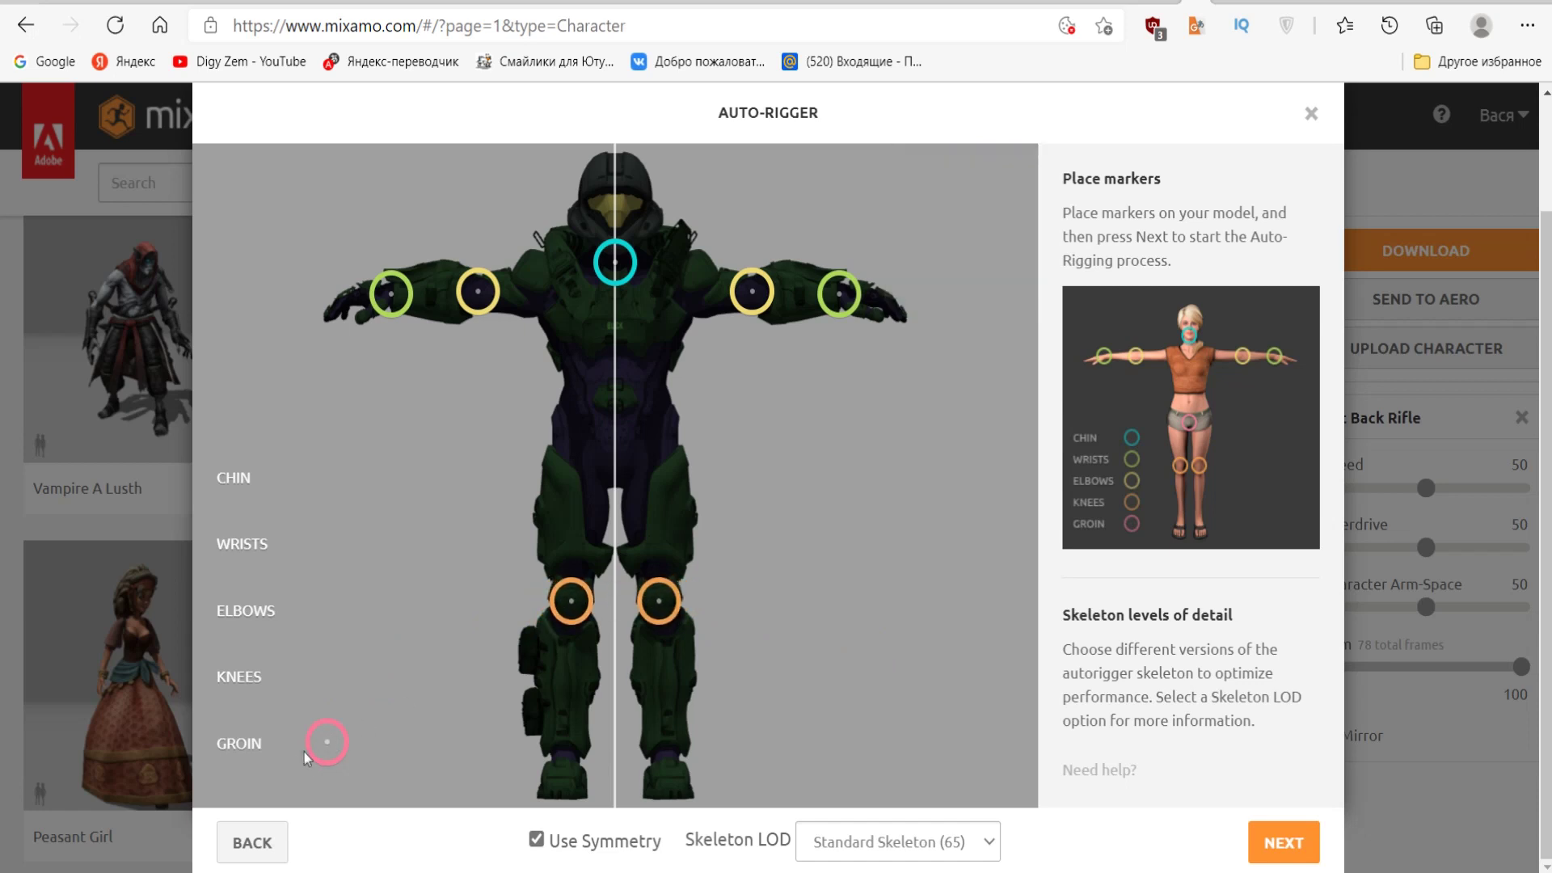
left_click_drag(327, 748, 616, 485)
Run the auto-rigging and confirm the Spartan as the new active character.
left_click(1271, 848)
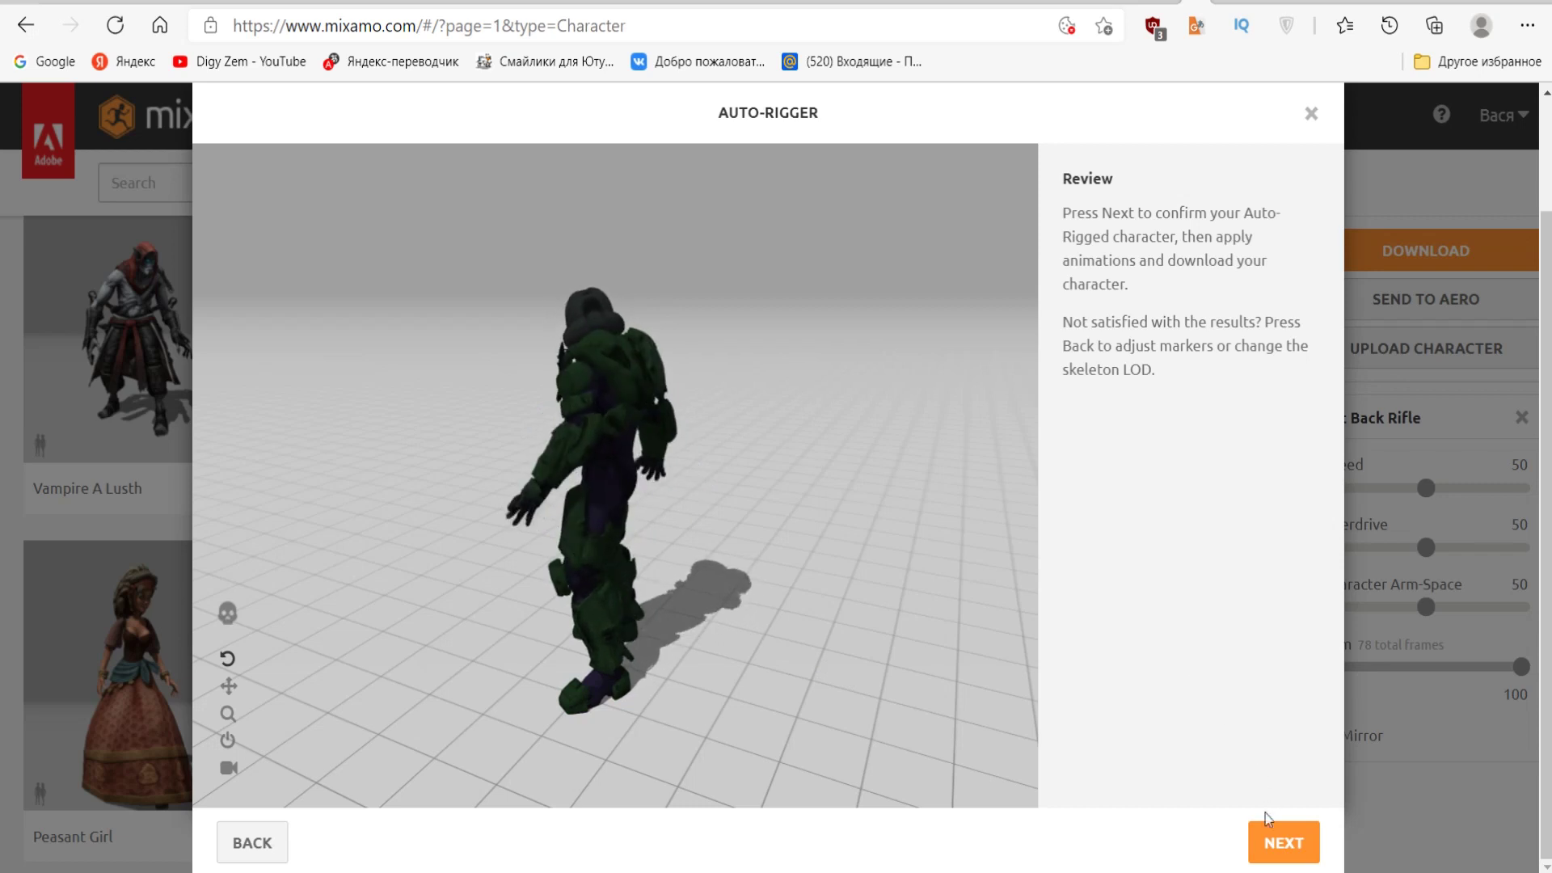
left_click(1297, 854)
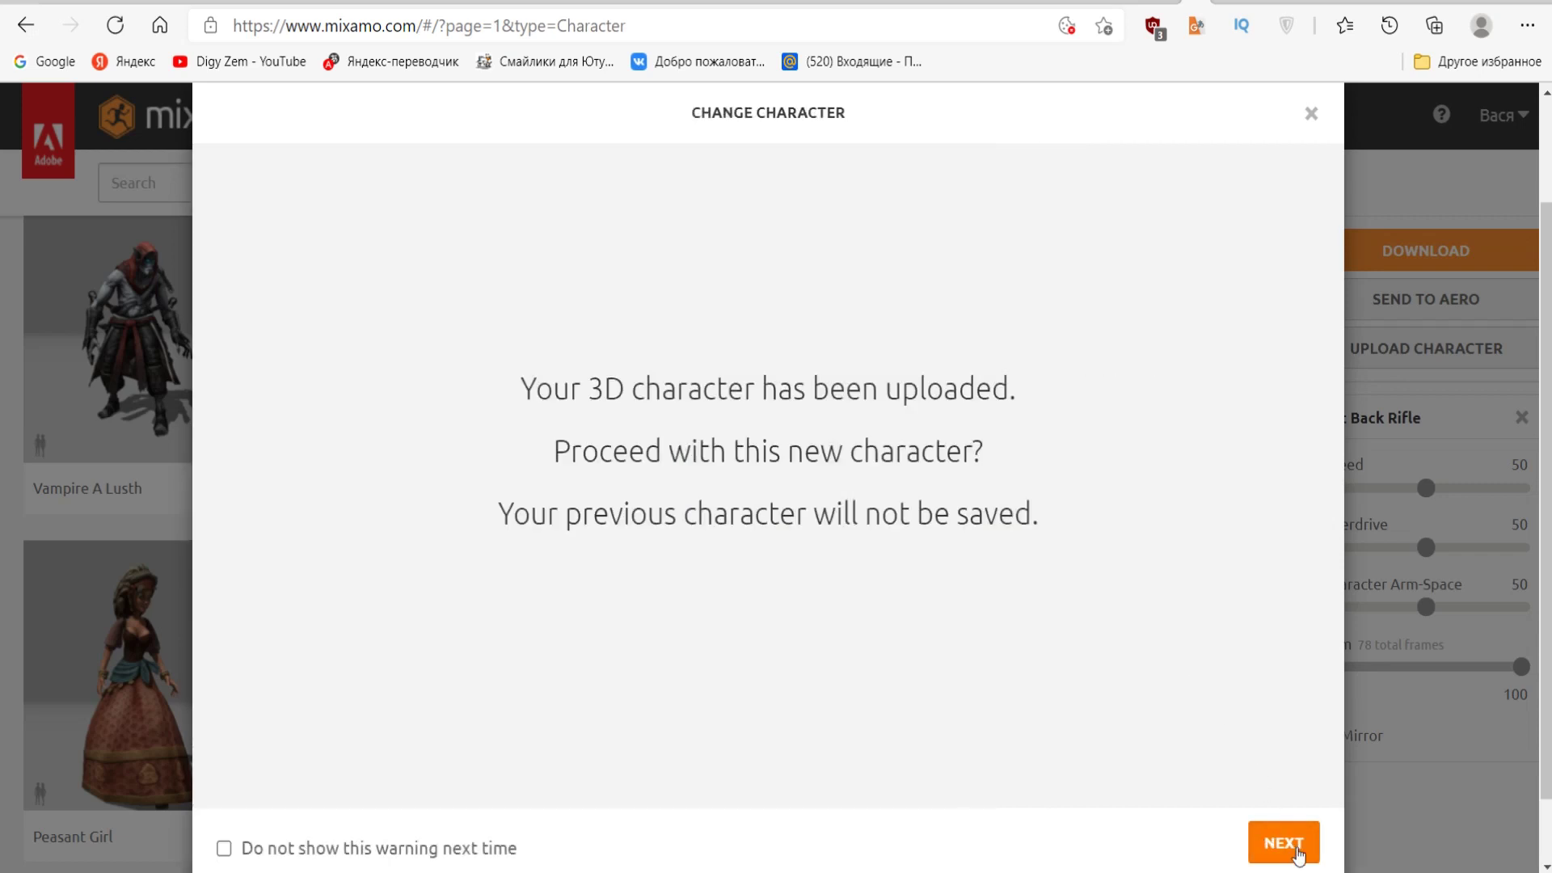
left_click(1288, 849)
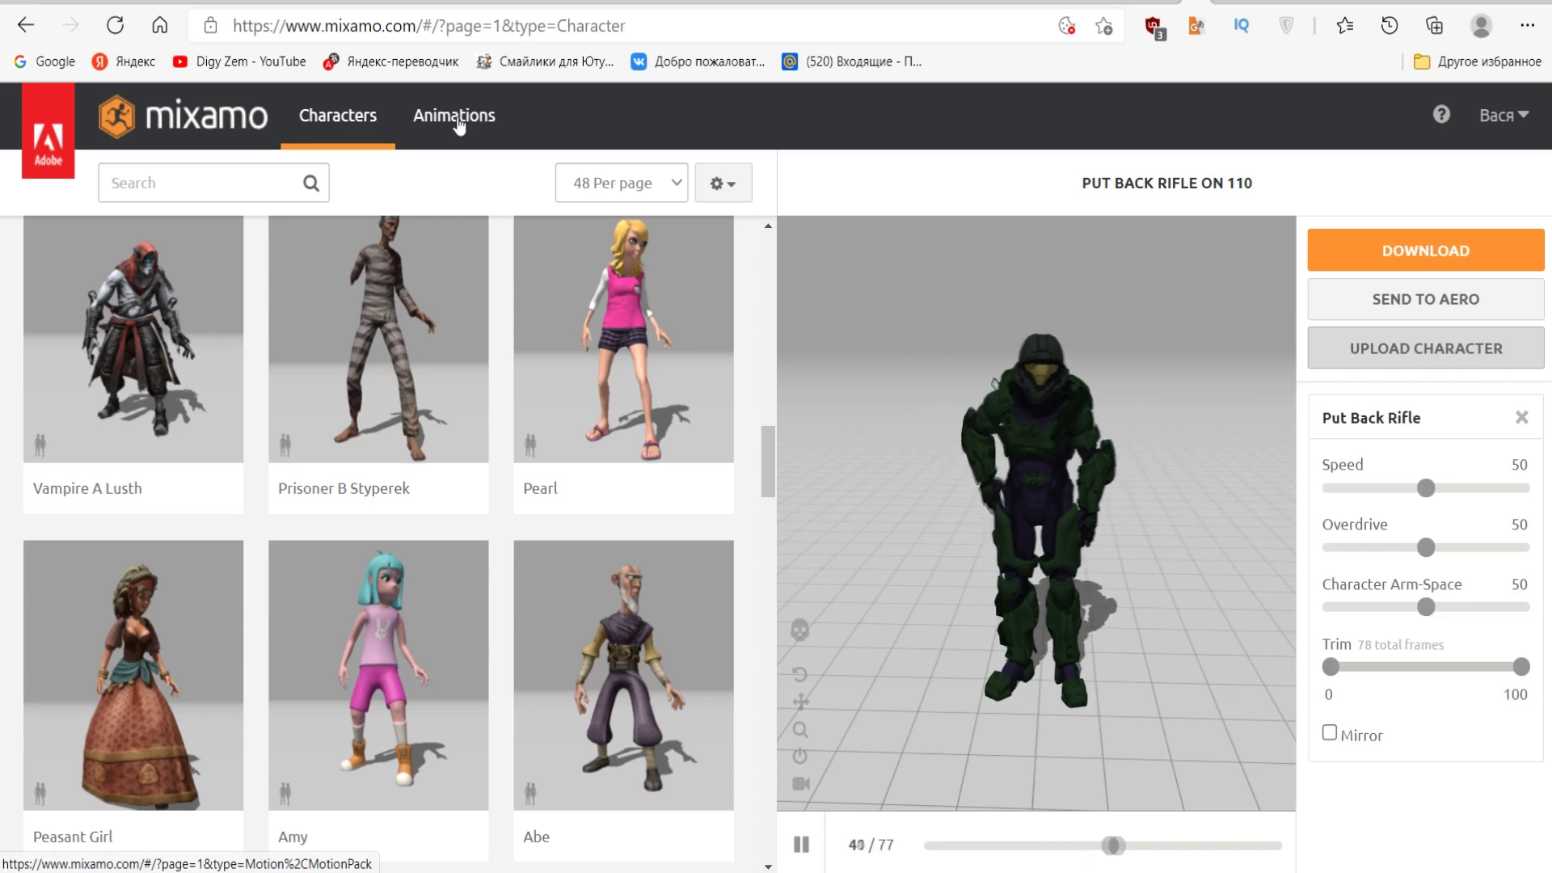
Search animations for "t pose" and apply the T-Pose to the character.
left_click(418, 121)
left_click(139, 179)
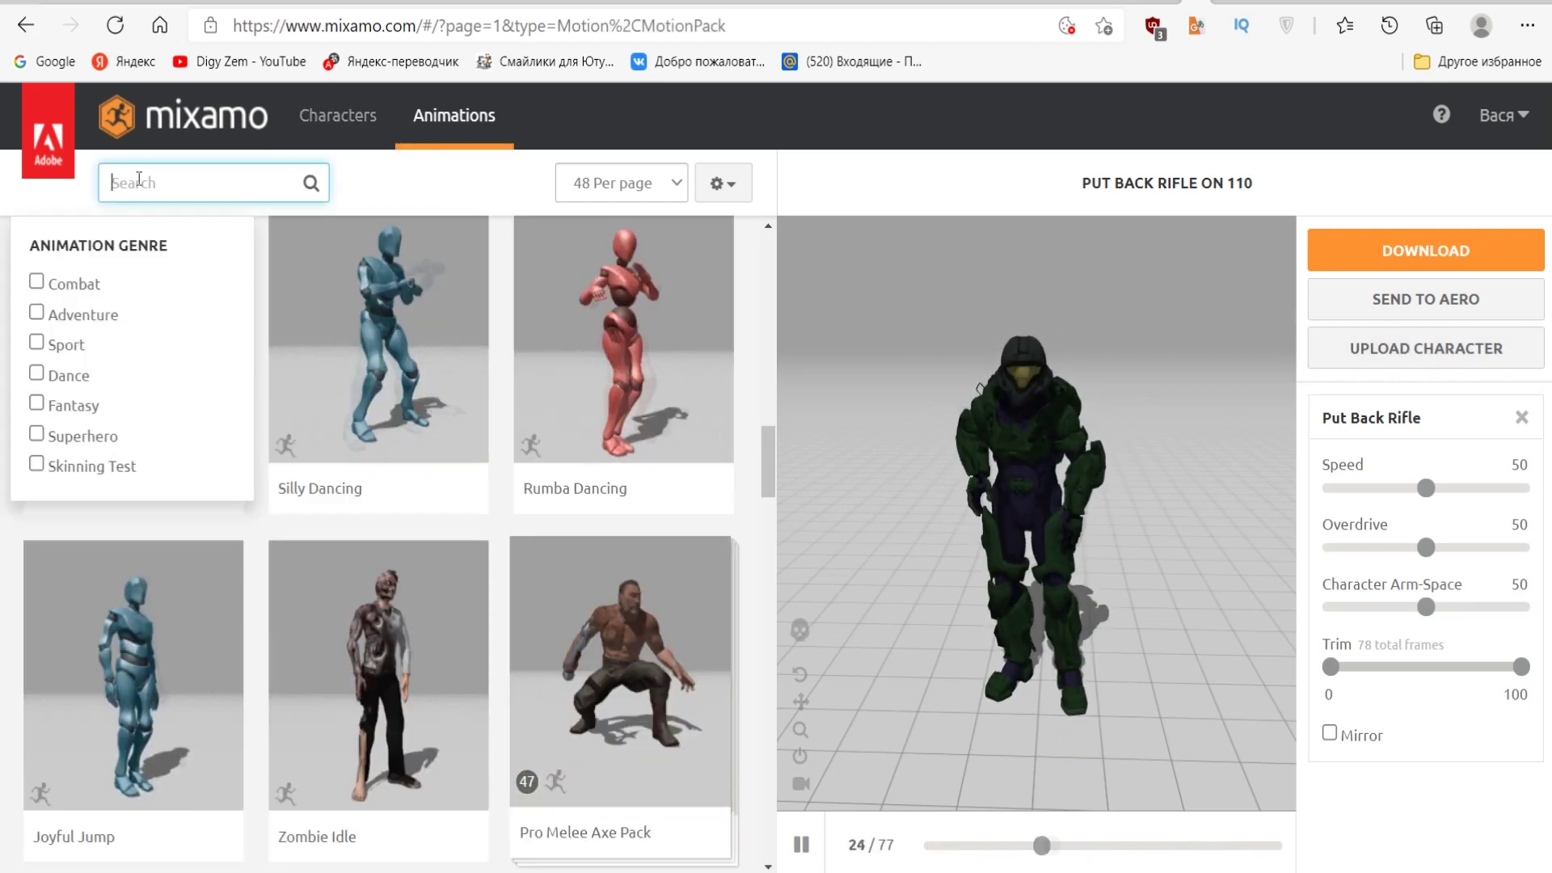
type("t")
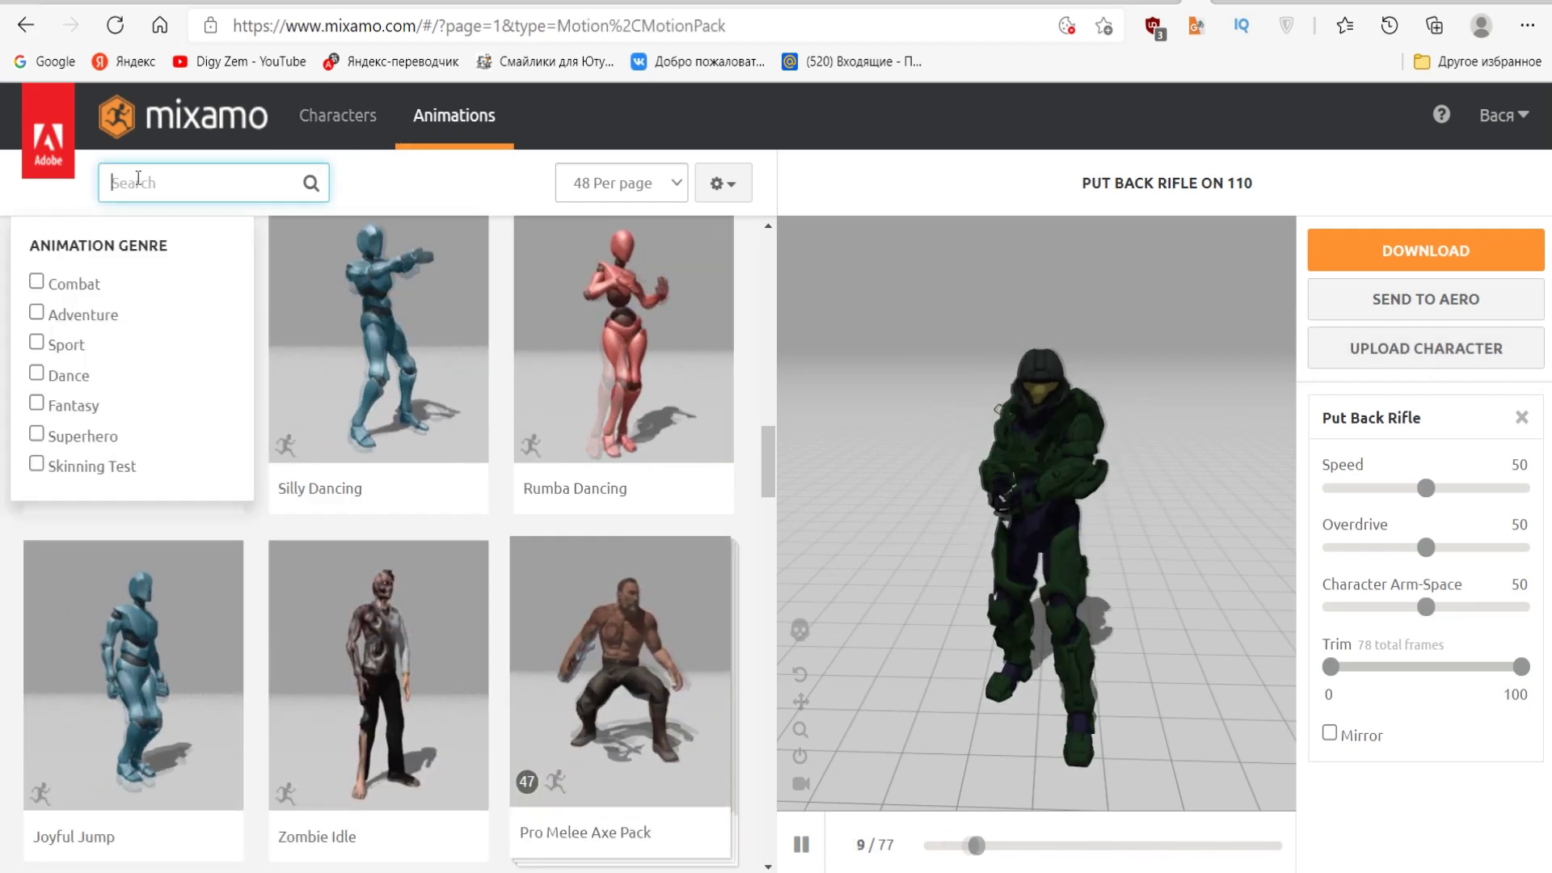
type(" po")
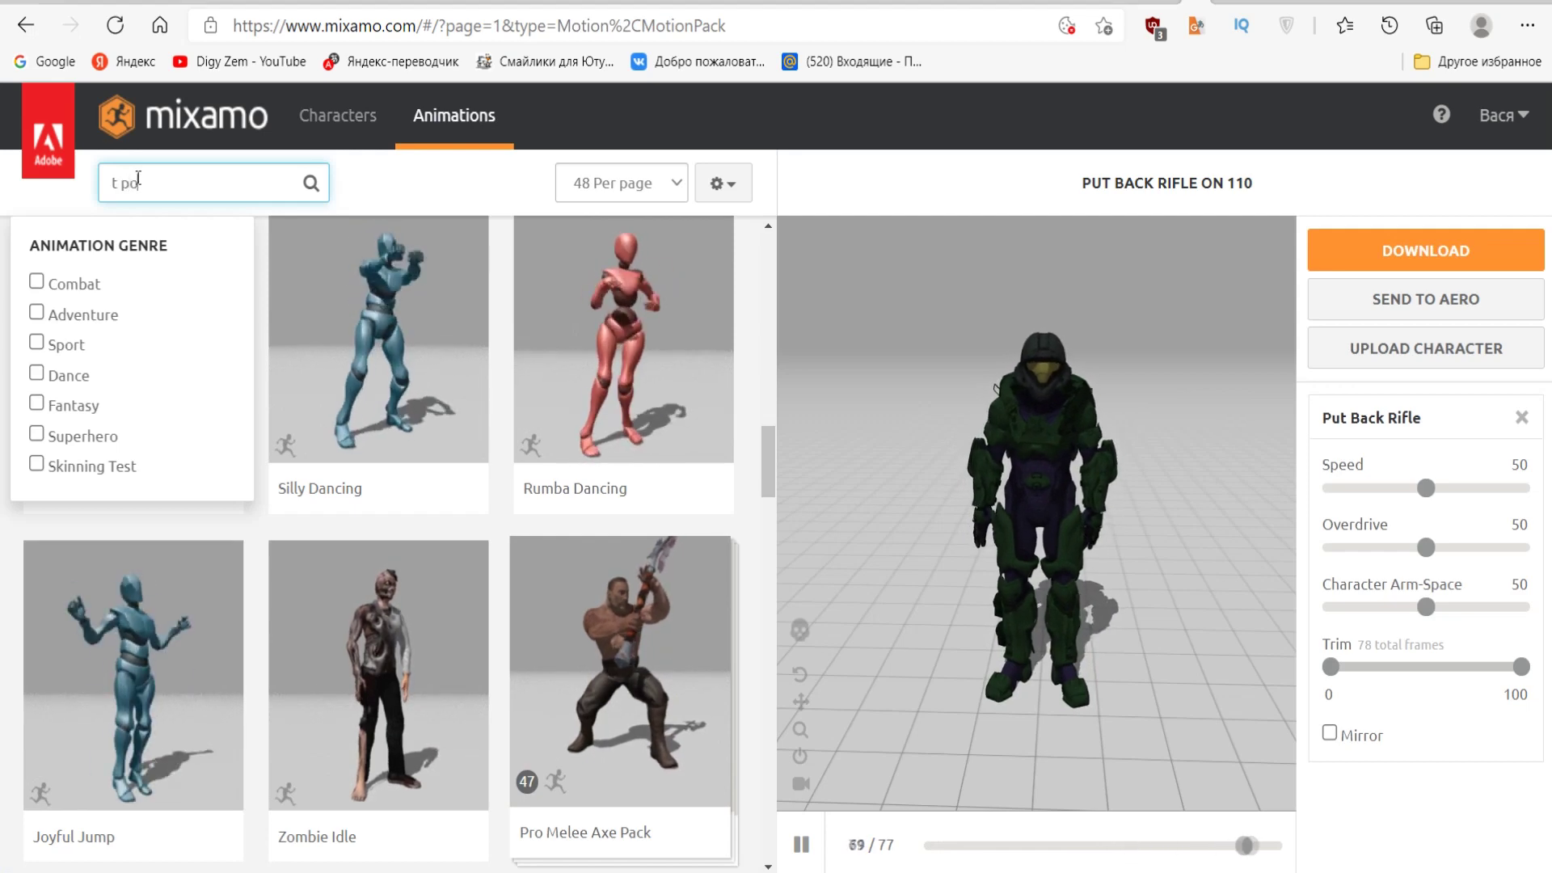
type("se")
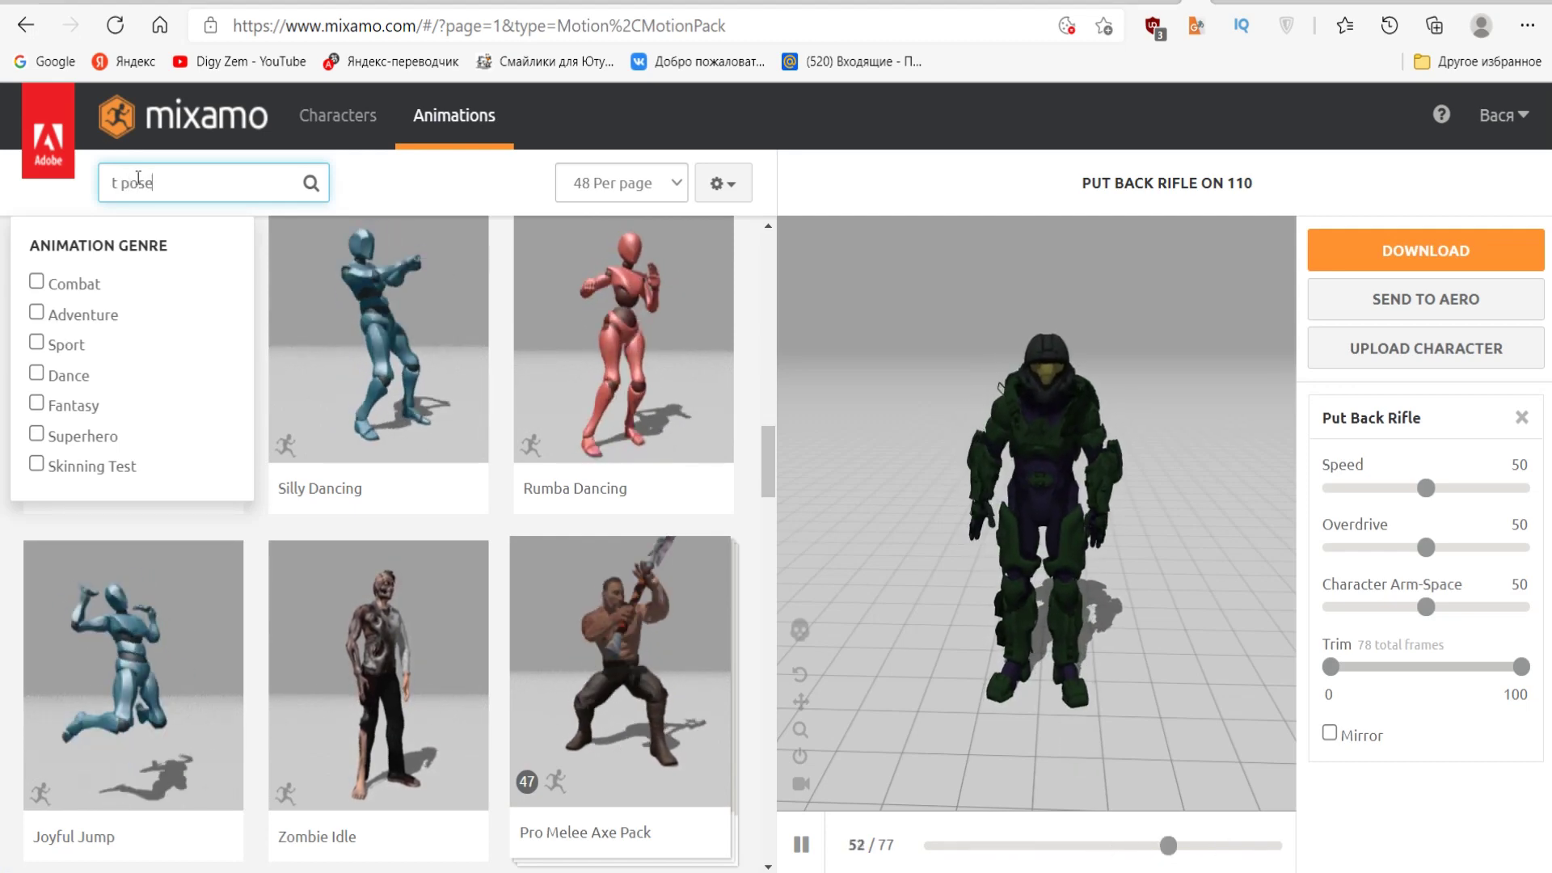
key("Return")
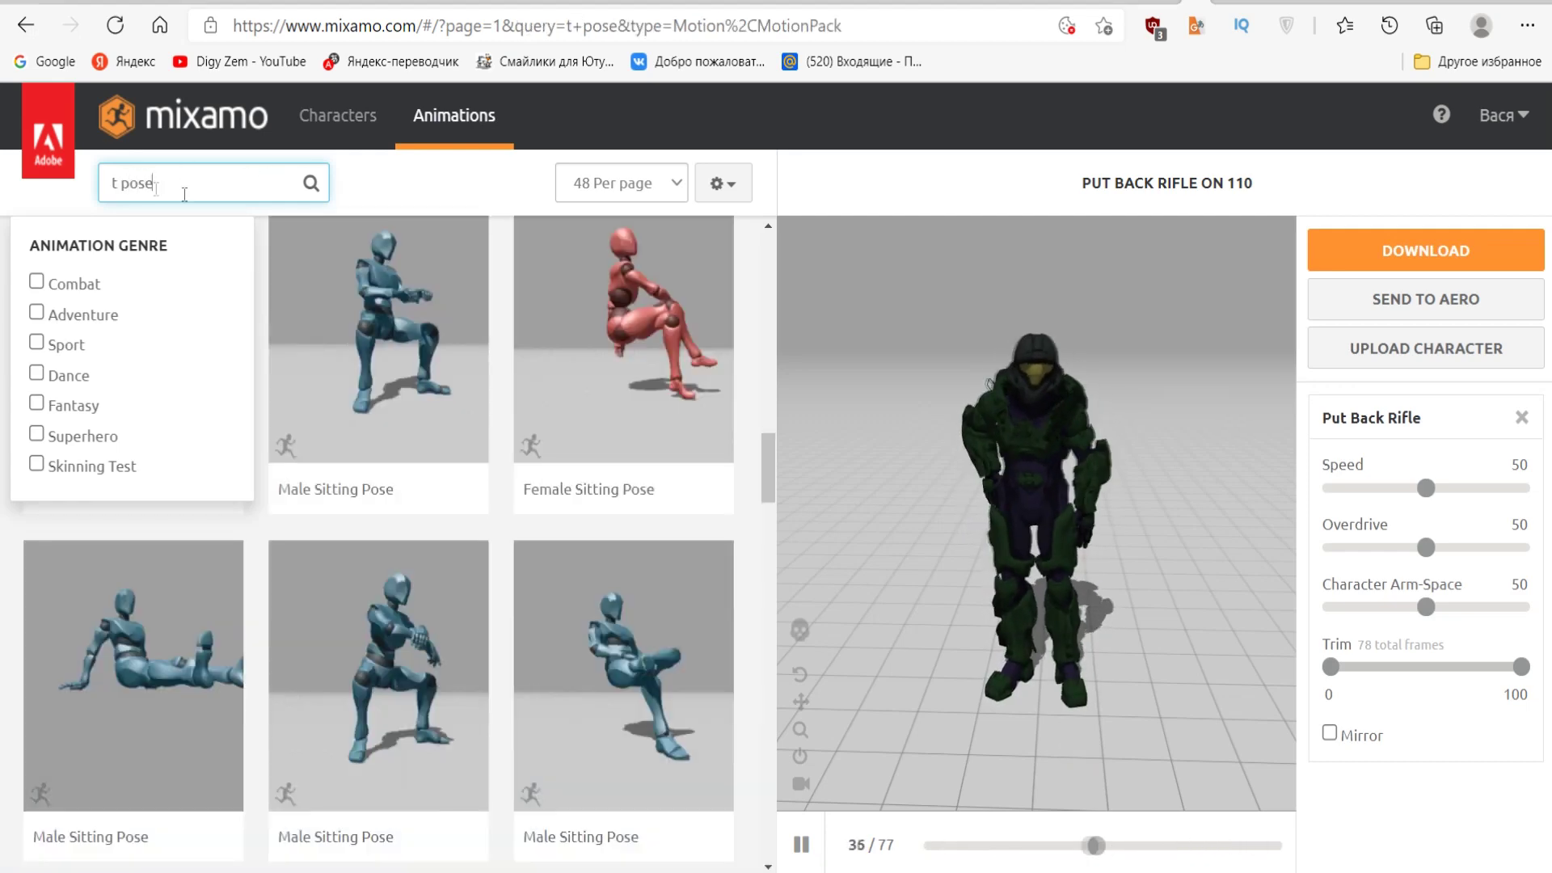
left_click(371, 184)
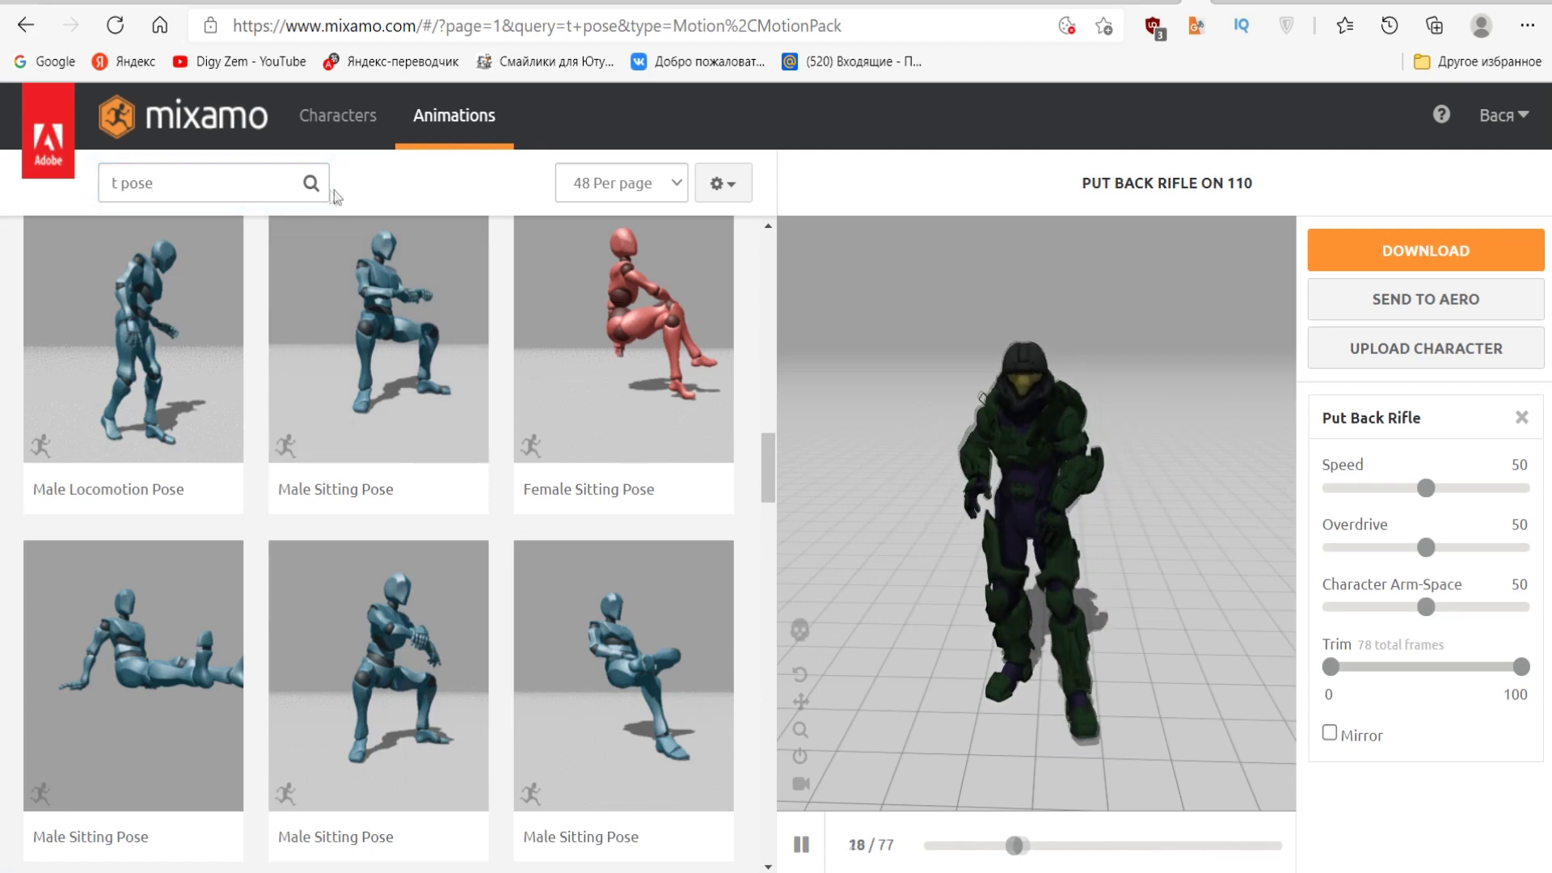
left_click_drag(770, 477, 774, 232)
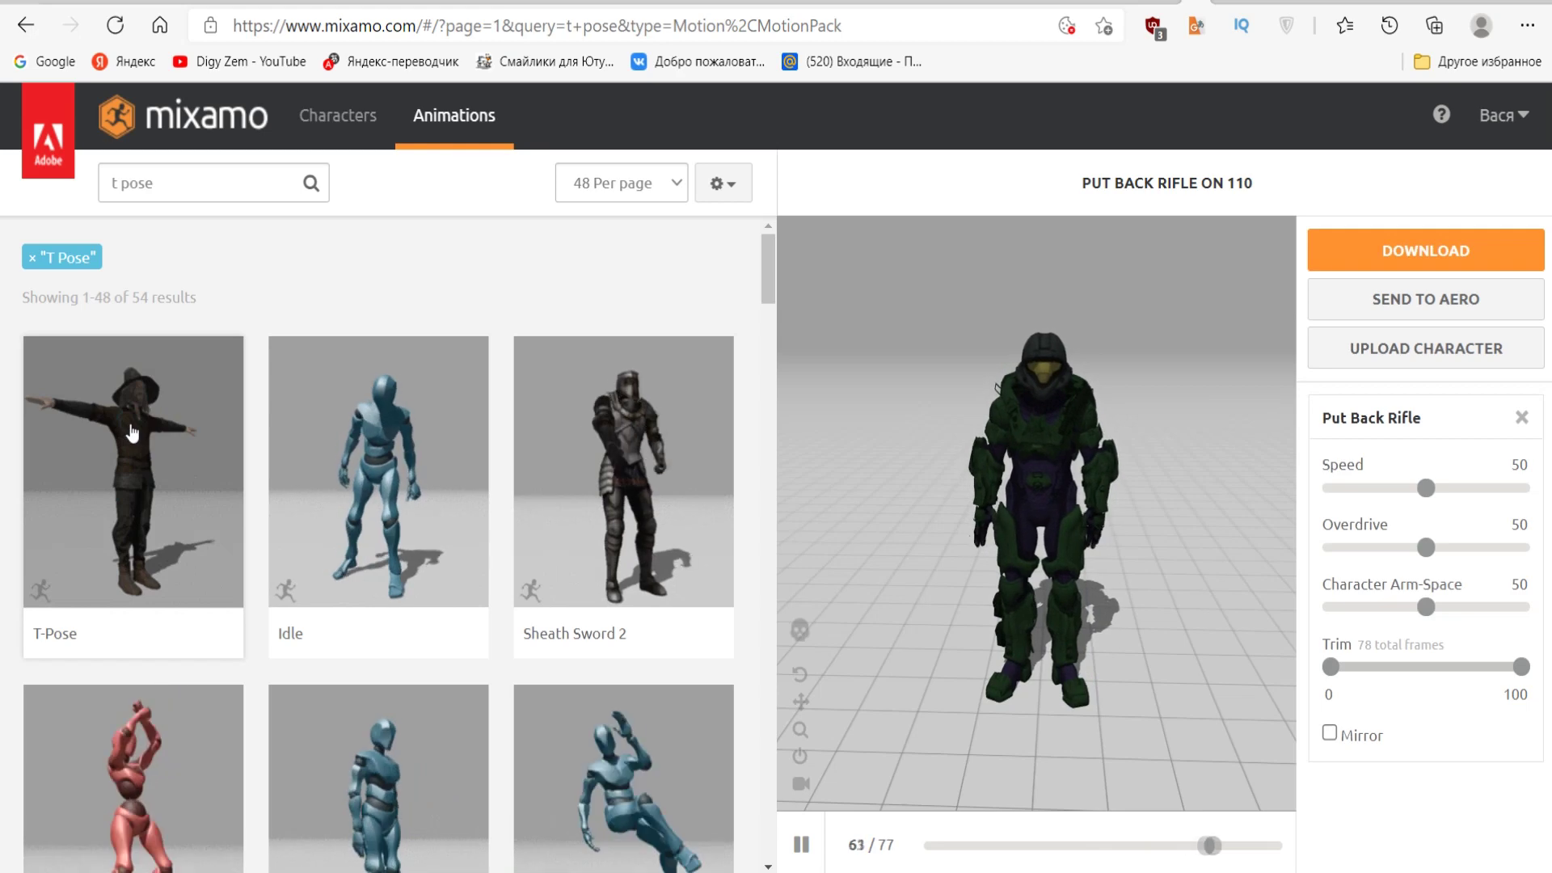
left_click(131, 433)
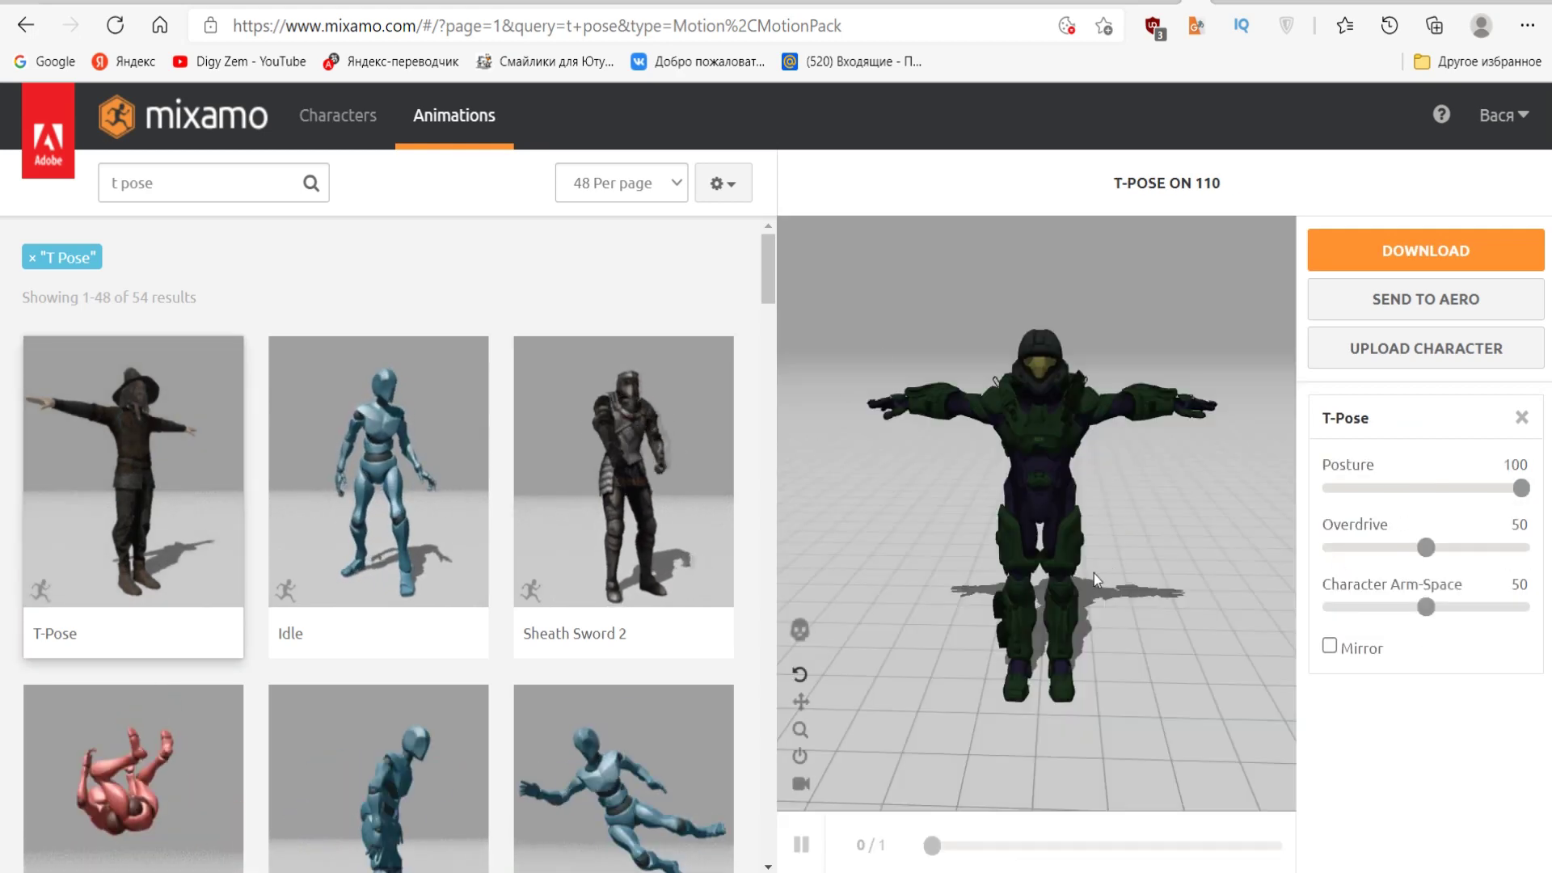
Download the T-Pose character as FBX Binary with skin at 30 fps.
mouse_move(999, 625)
left_mouse_down()
mouse_move(1260, 603)
mouse_move(953, 611)
mouse_move(946, 639)
mouse_move(965, 619)
left_mouse_up()
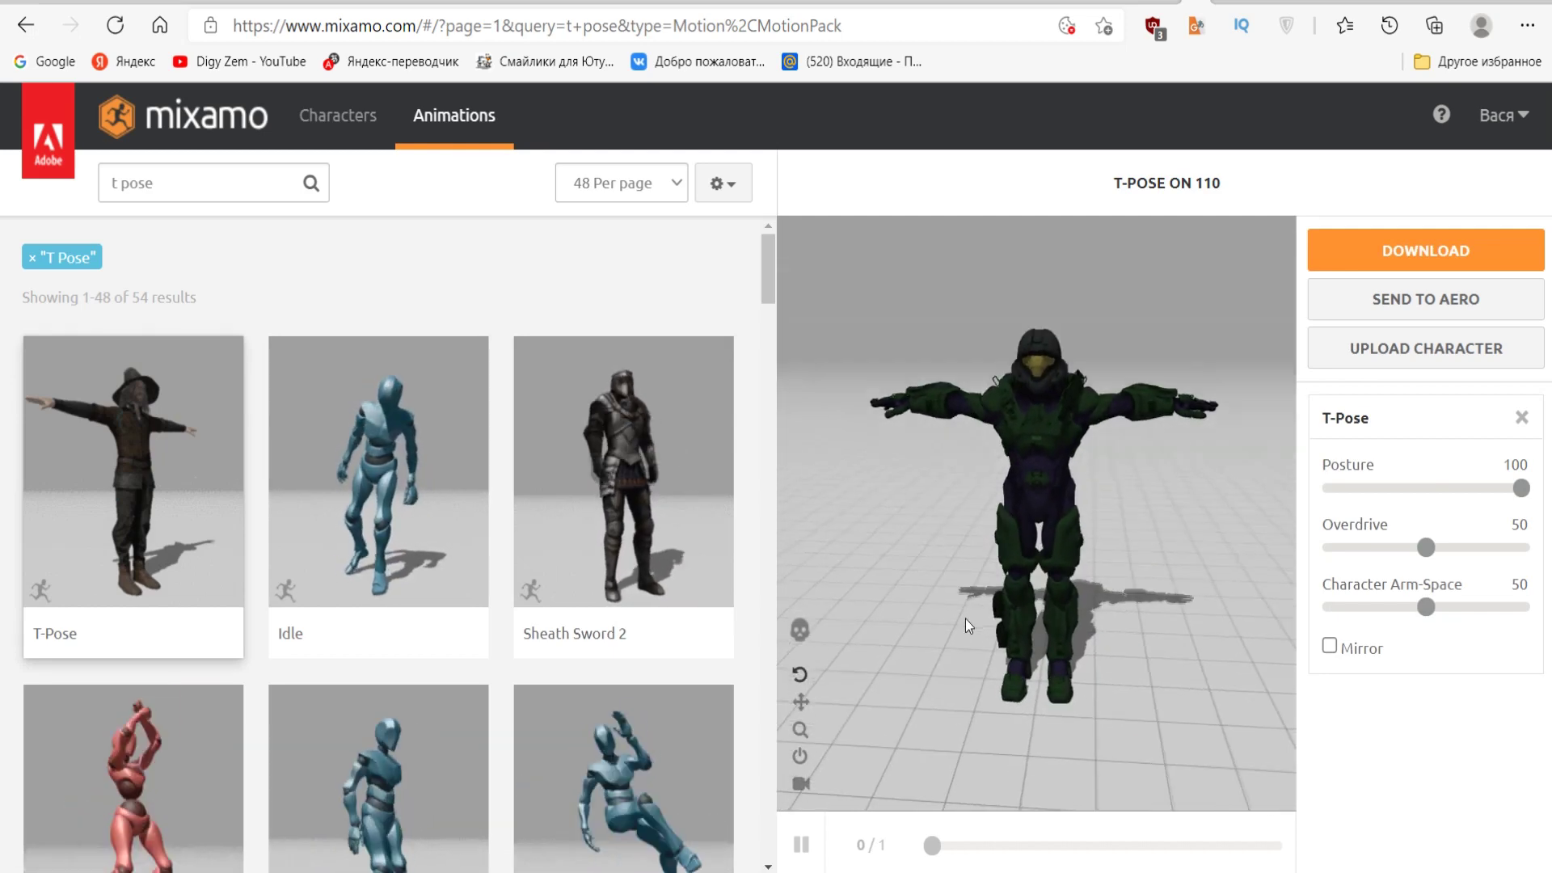
left_click(1424, 257)
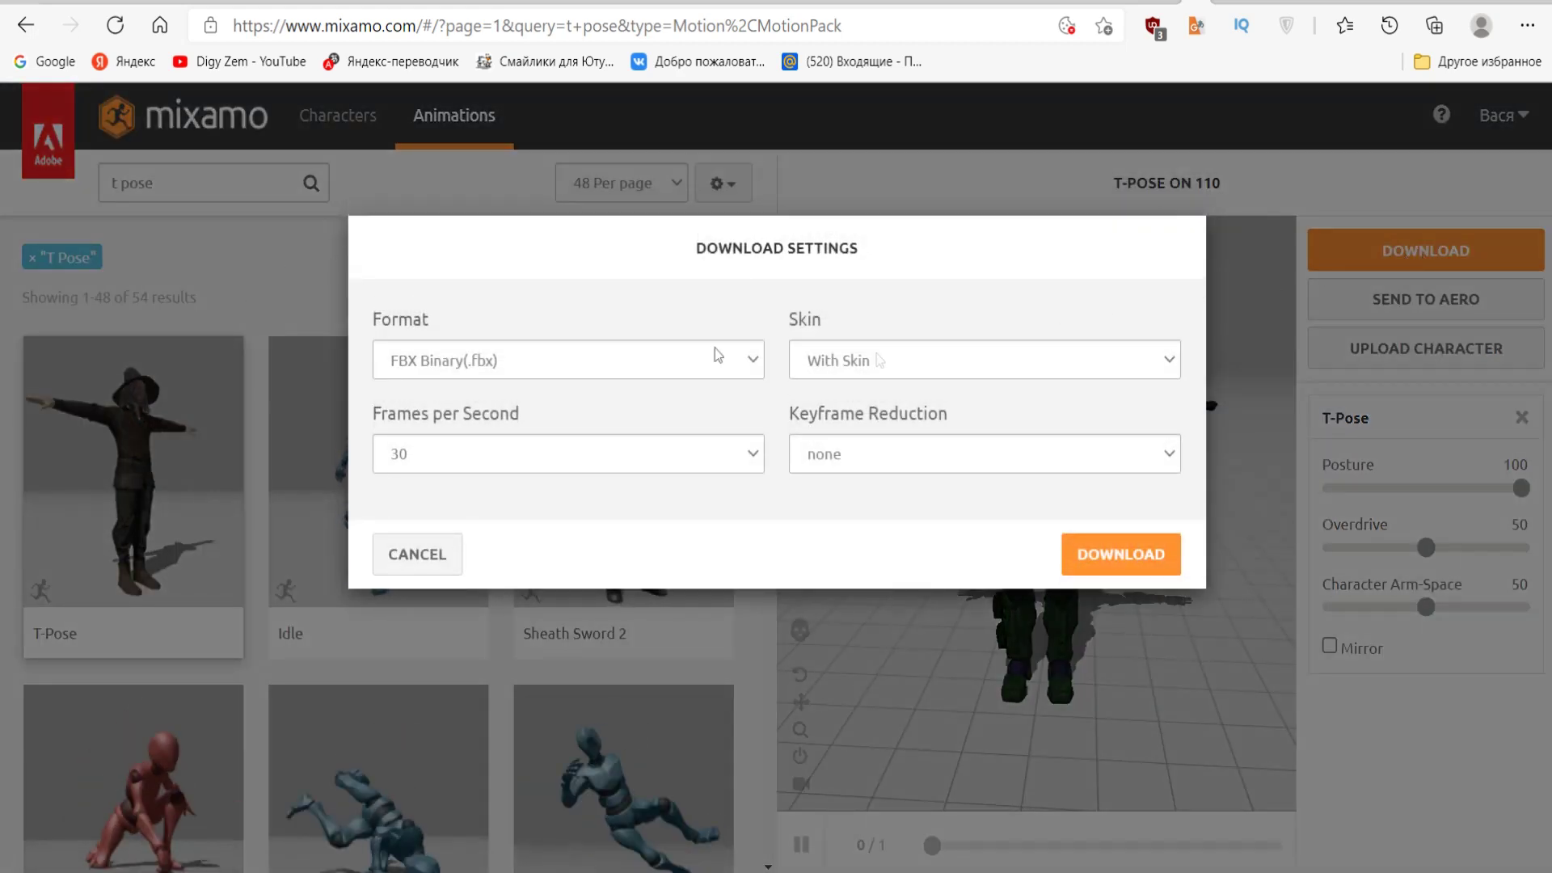
left_click(1122, 556)
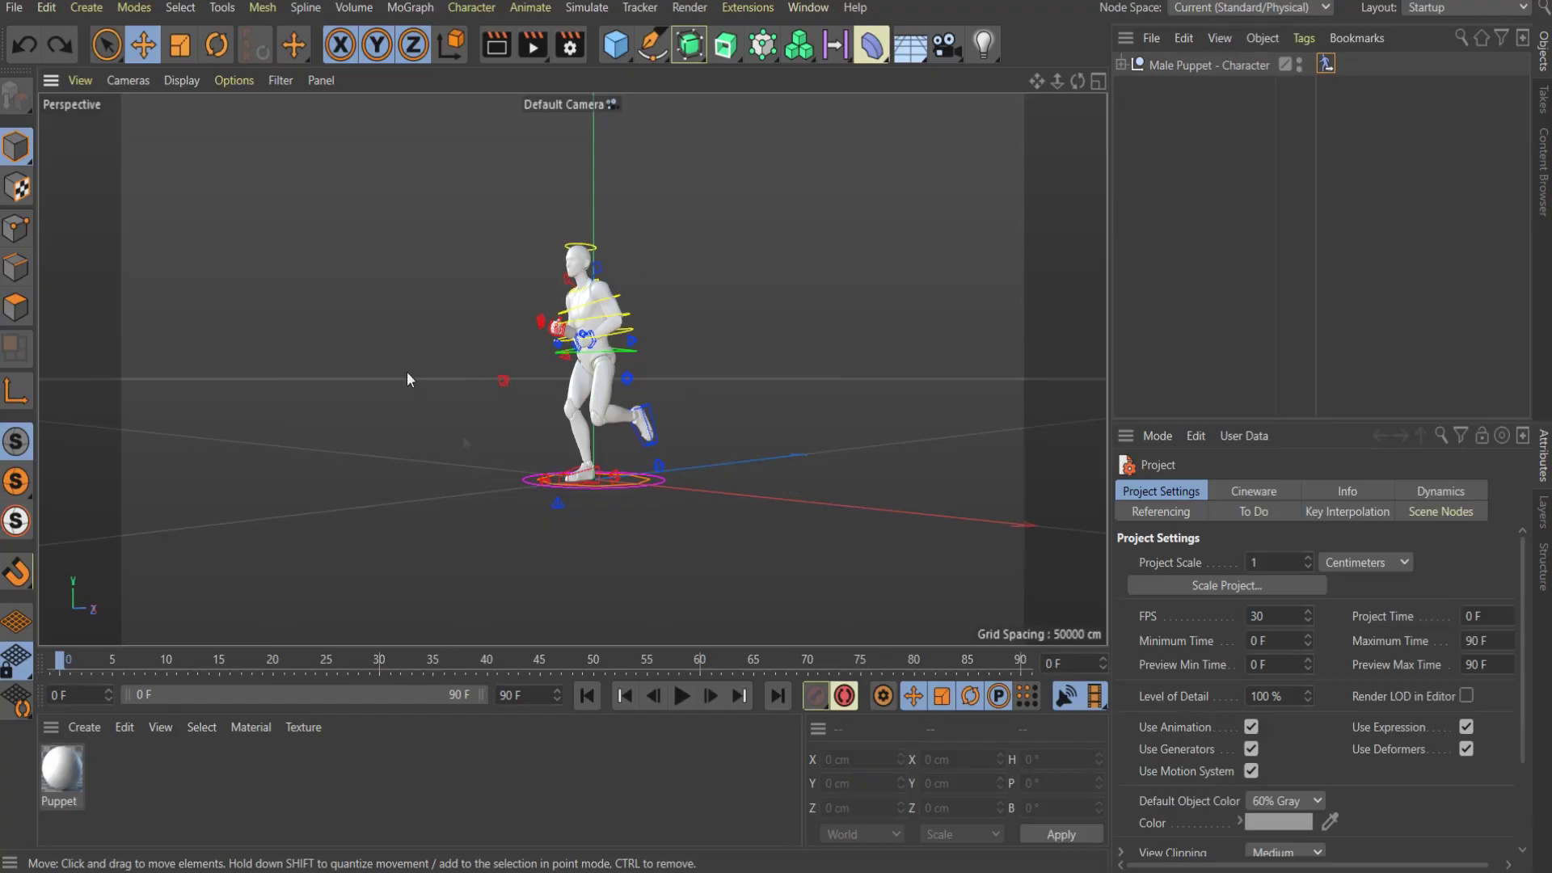
Open T-Pose.fbx, confirming the reopen prompt and the default FBX import settings.
left_click(14, 7)
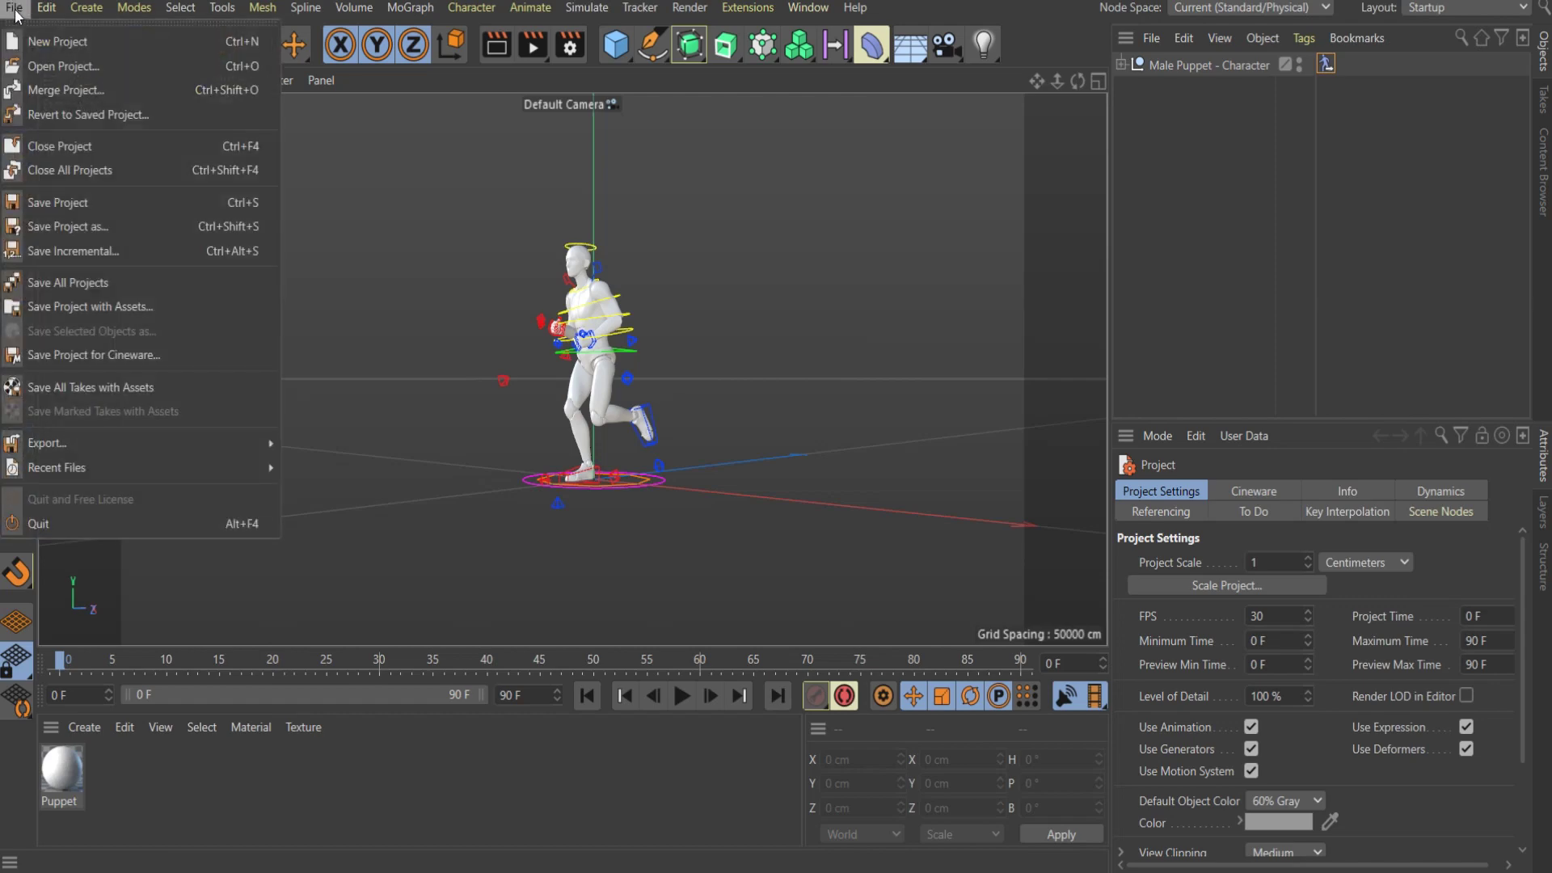
left_click(60, 66)
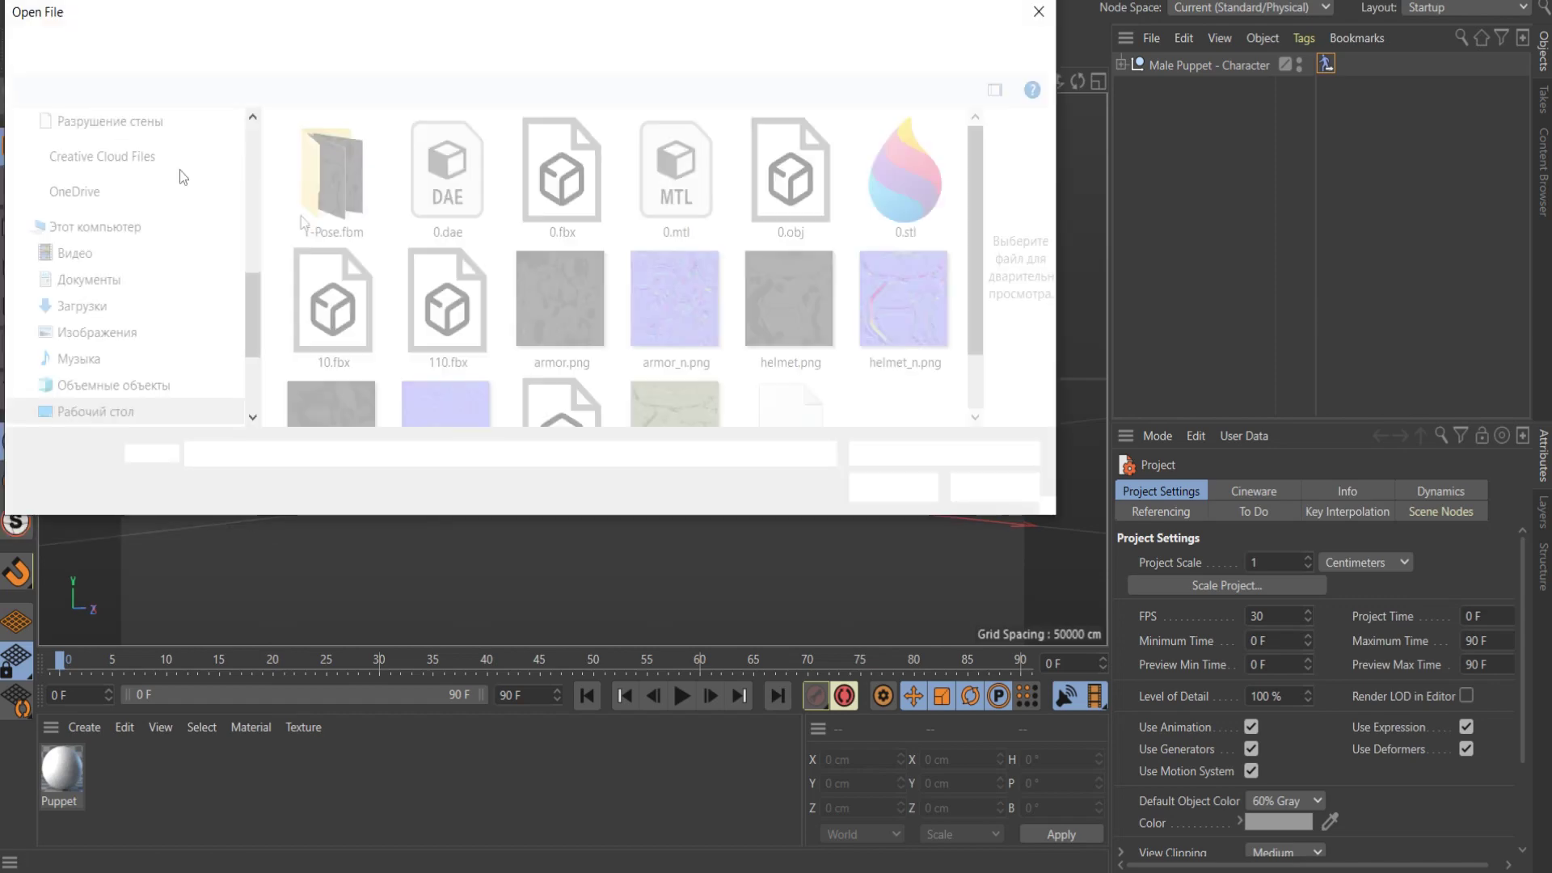
scroll(970, 160, "down", 1)
left_click(544, 367)
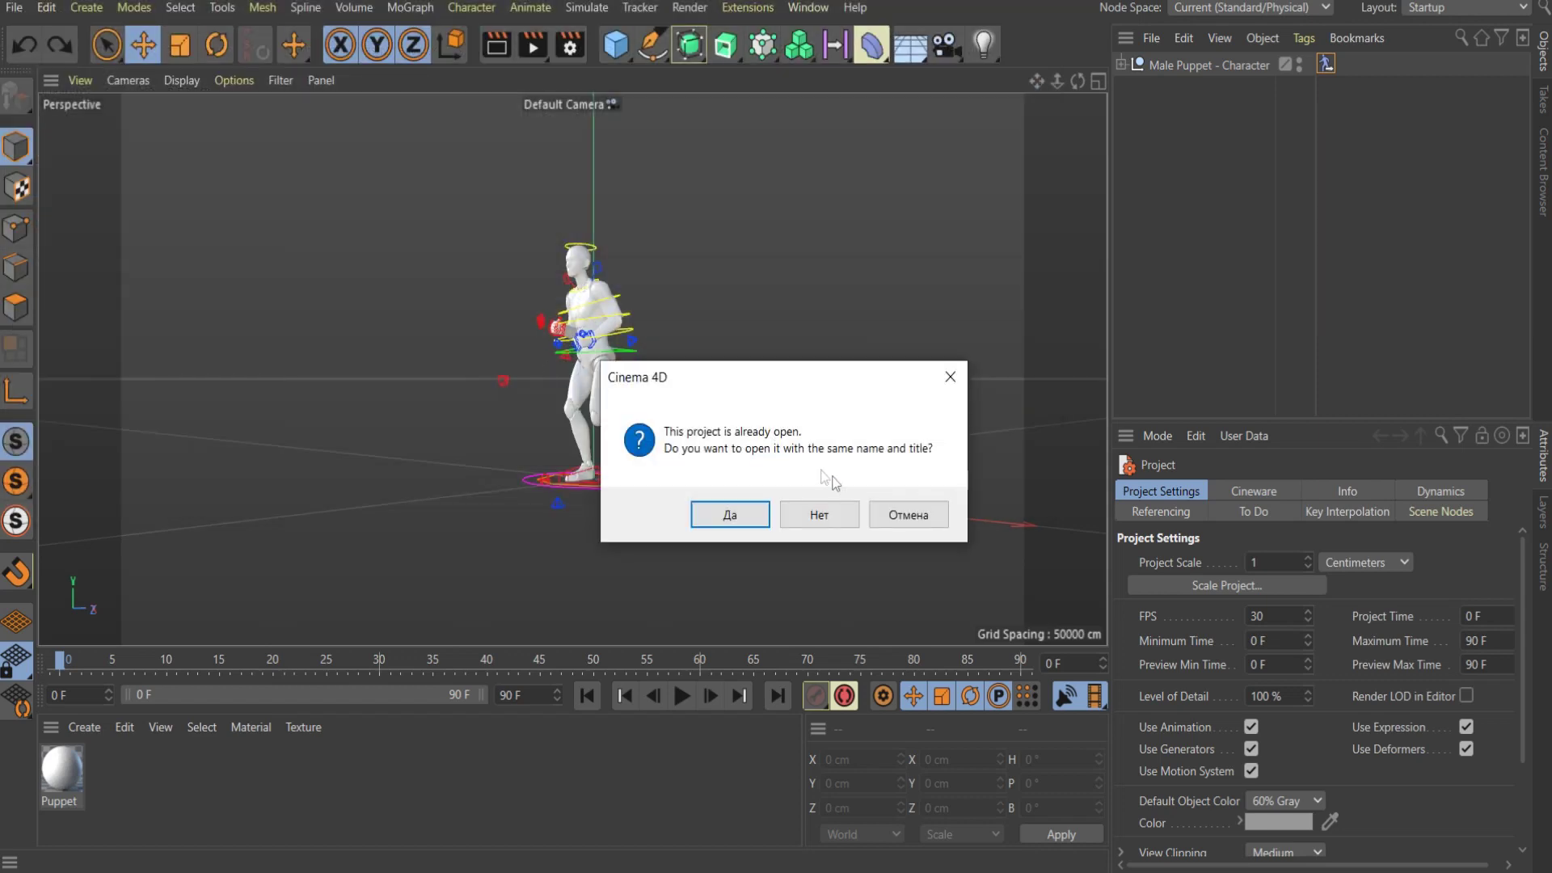
left_click(732, 515)
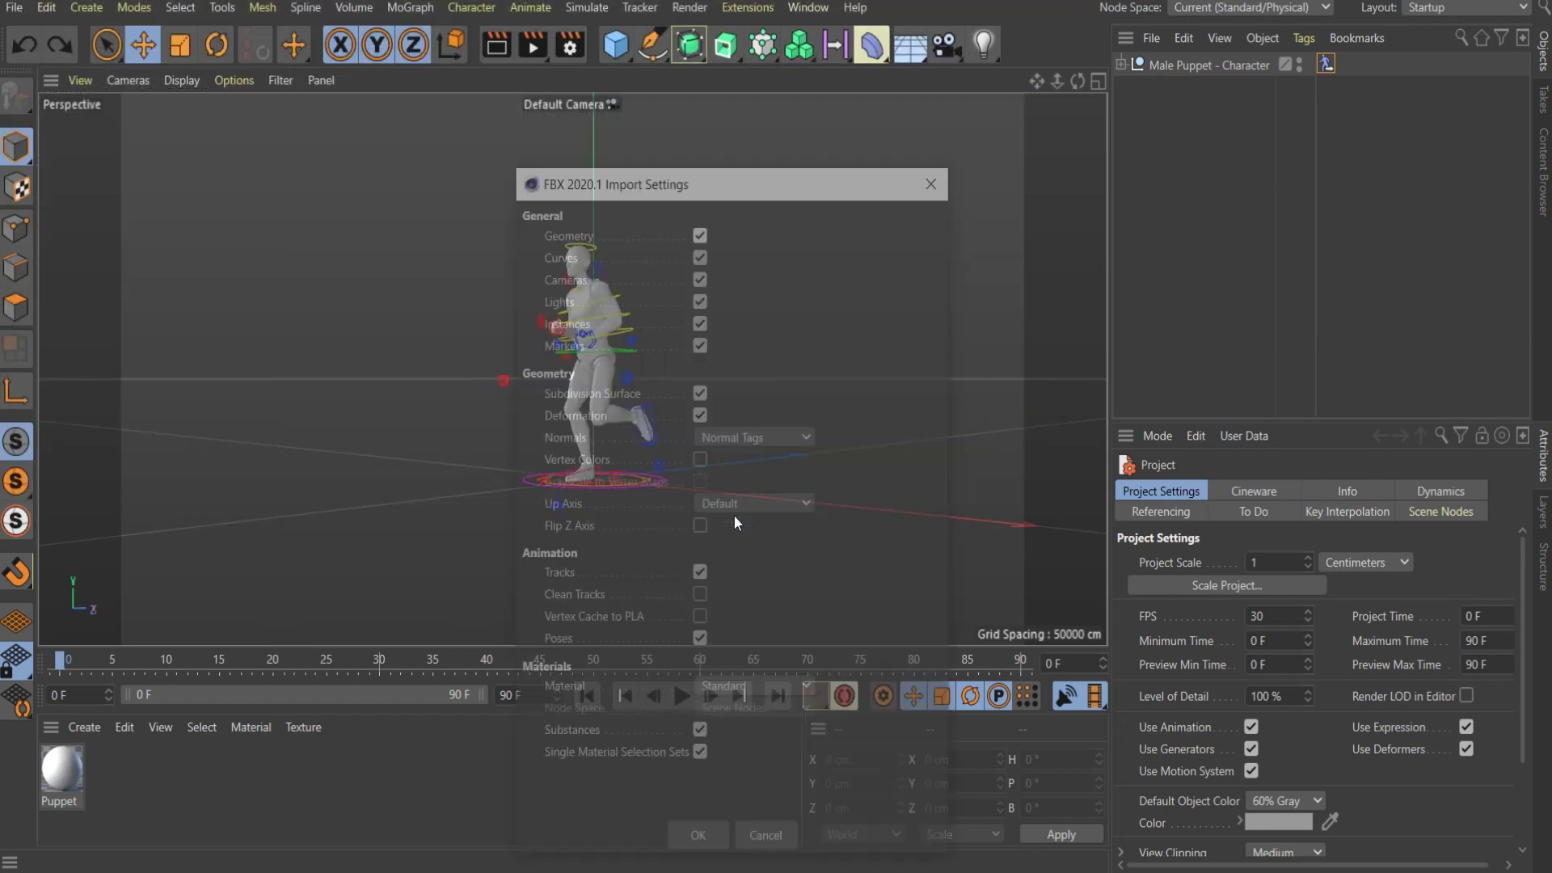
left_click(707, 831)
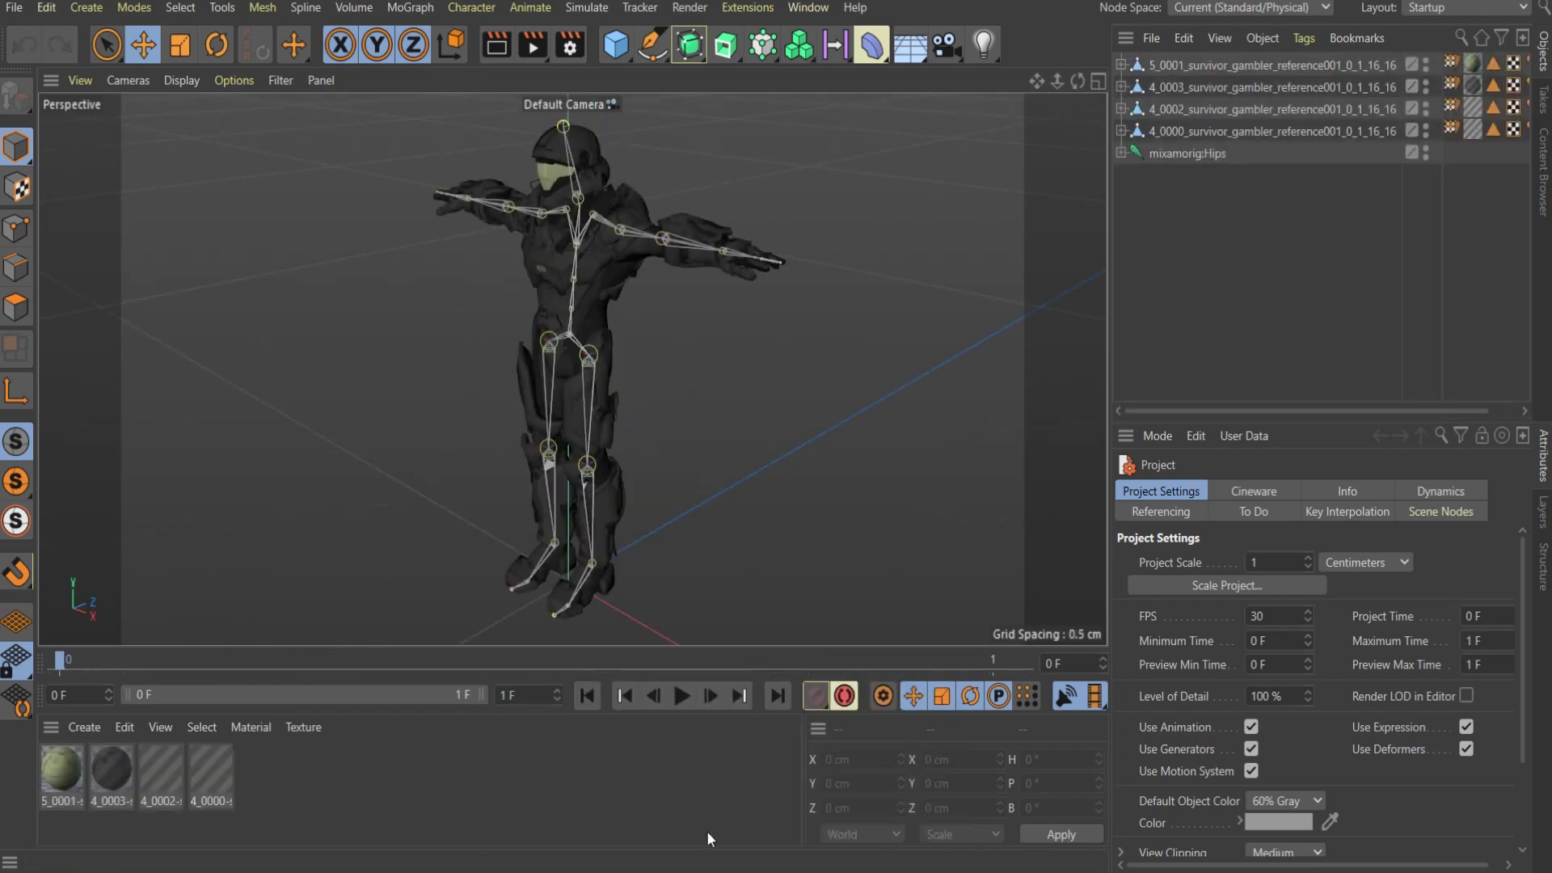
Select the four Spartan meshes and mixamorig:Hips skeleton and group them under a Null.
mouse_move(535, 515)
left_mouse_down("alt")
mouse_move(677, 477)
mouse_move(613, 491)
left_mouse_up("alt")
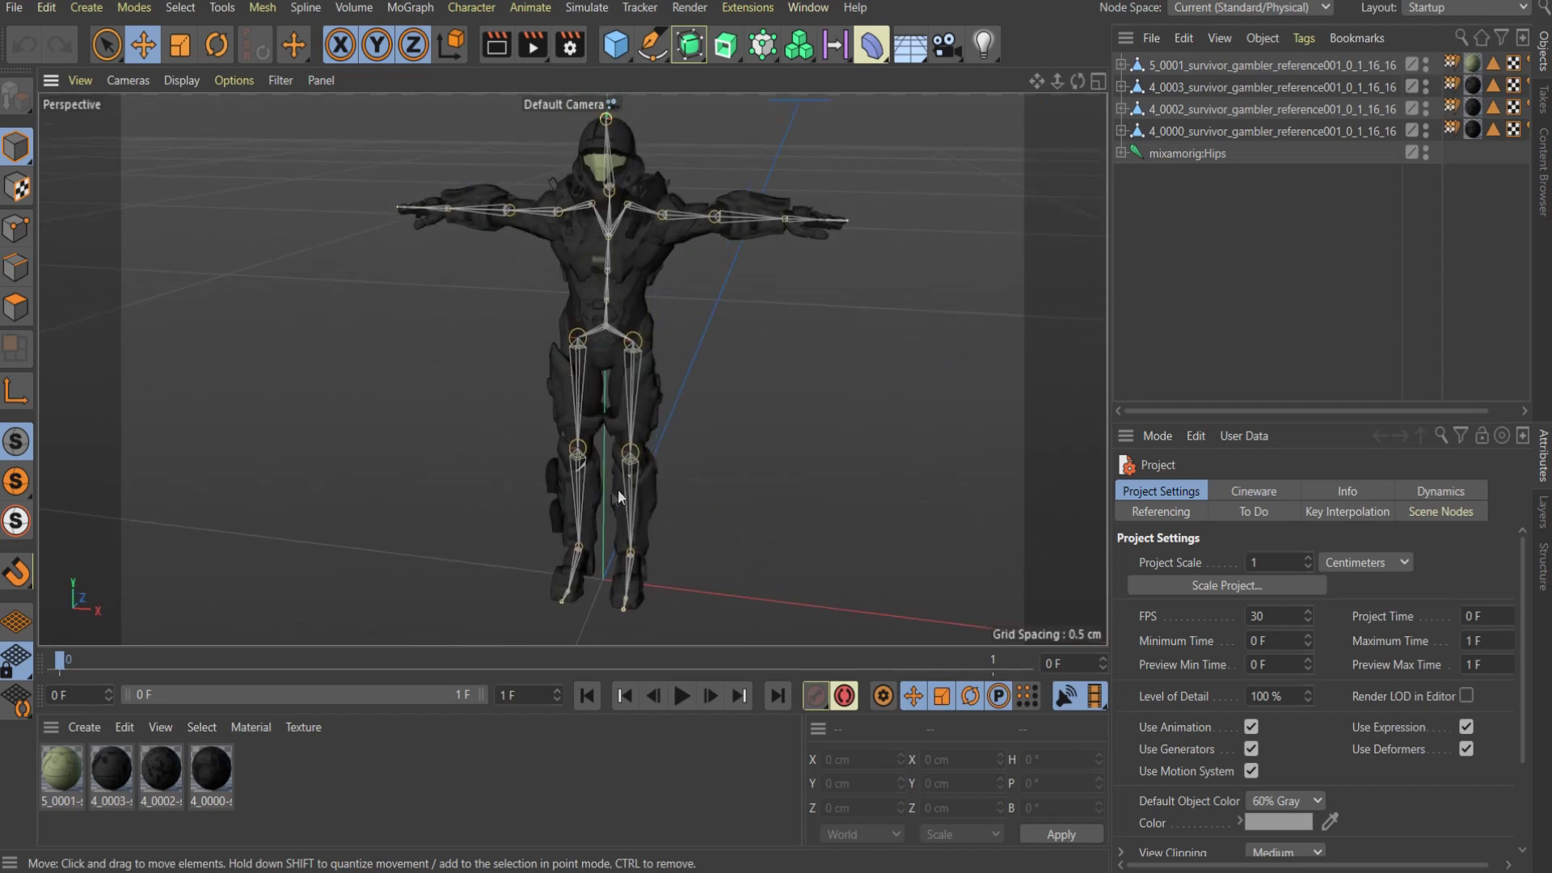
left_click_drag(1153, 217, 1157, 50)
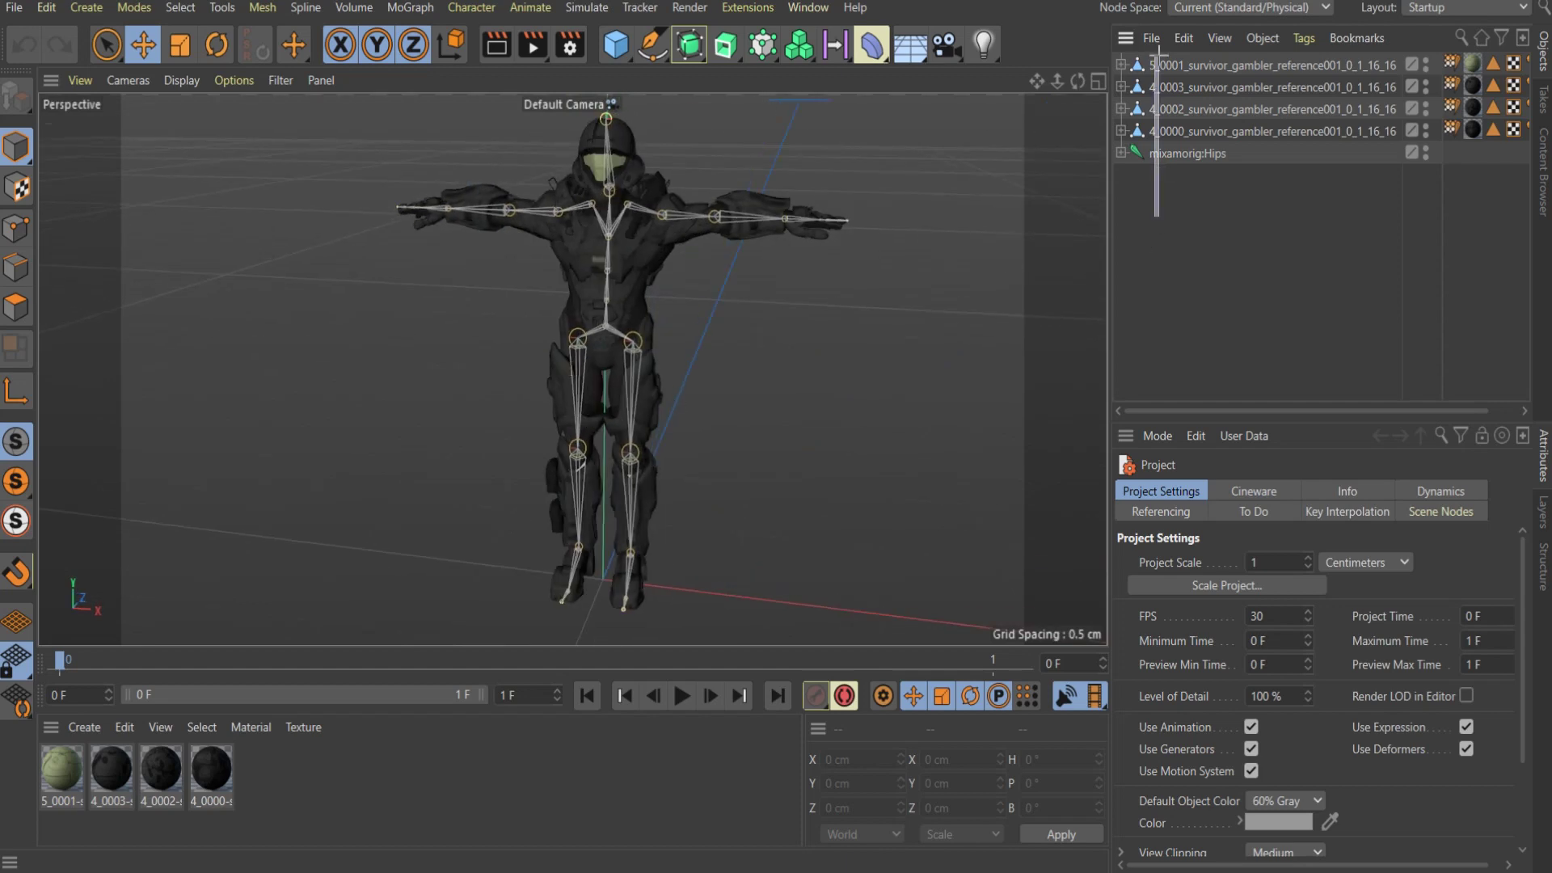
left_click_drag(1157, 48, 1161, 63)
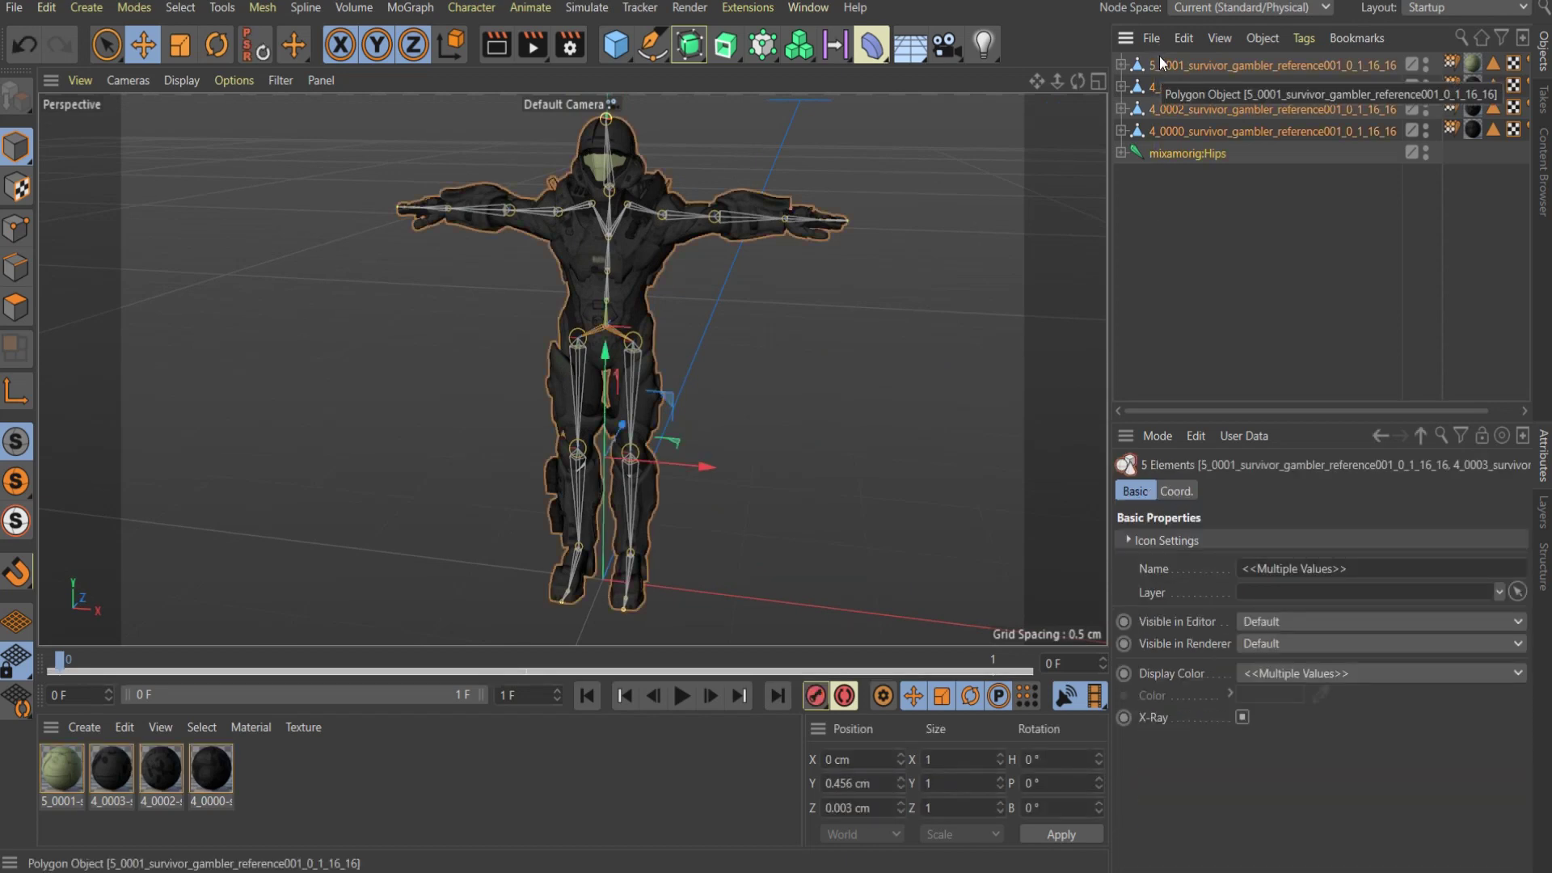
key("alt+g")
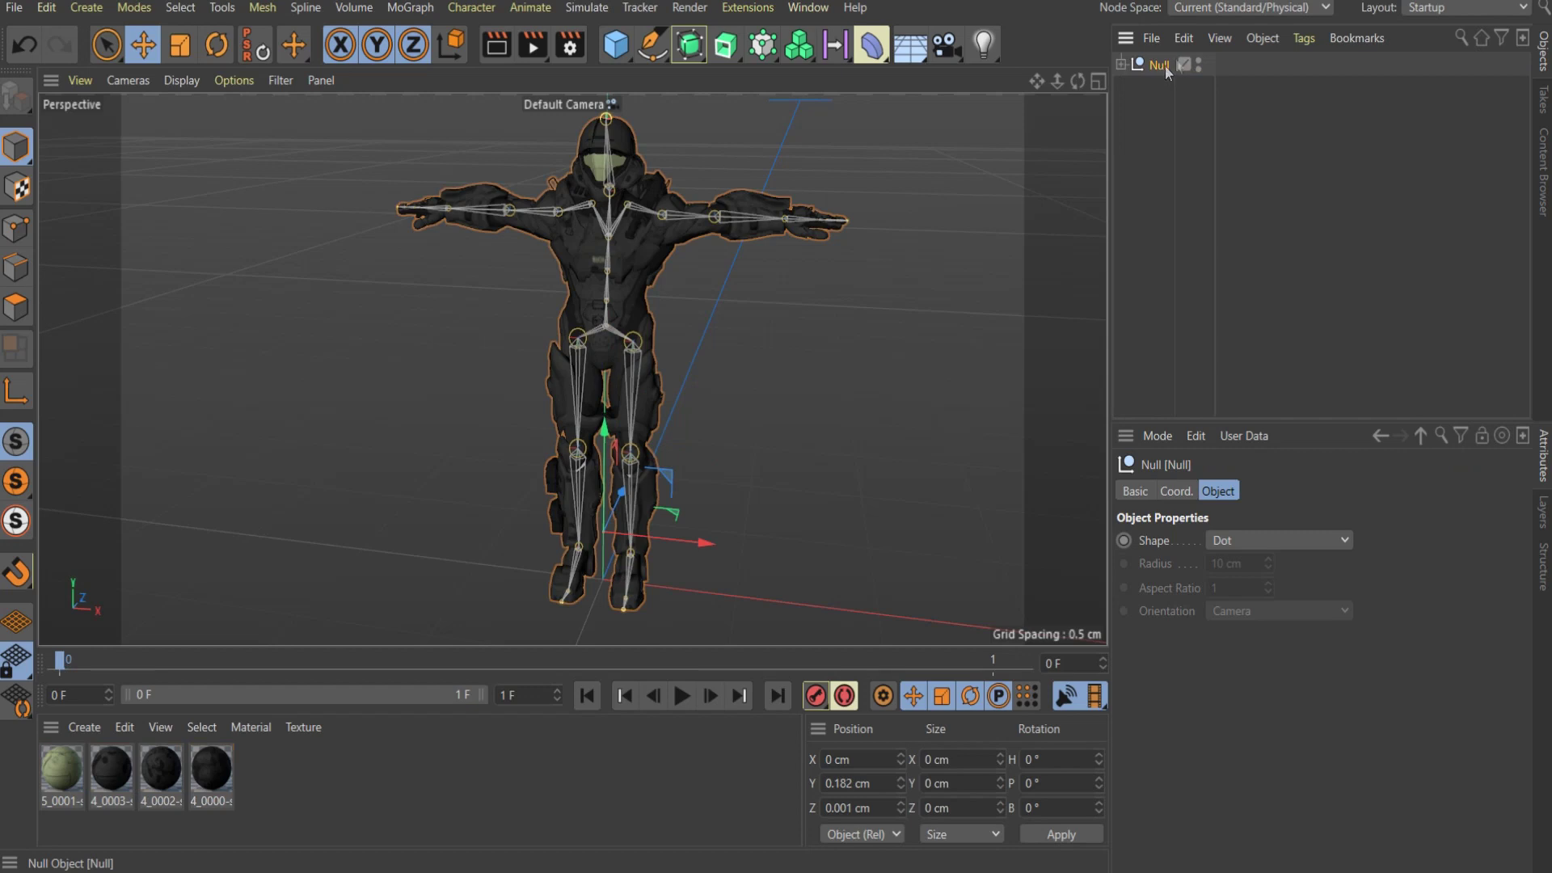
Copy the grouped Null and switch to the Male Puppet document.
left_click(1182, 35)
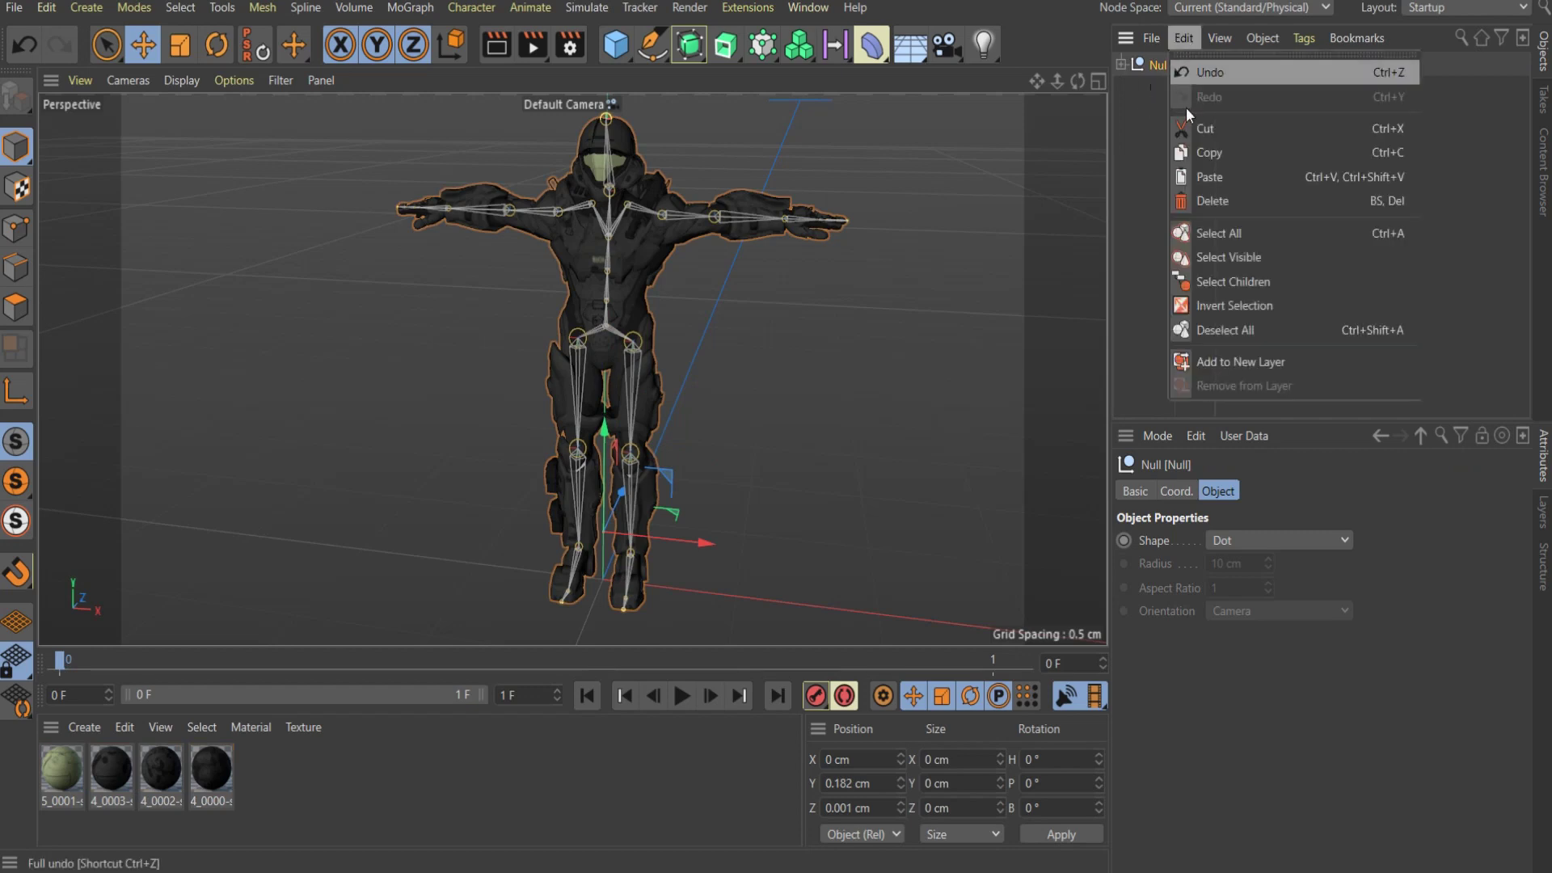
left_click(1215, 143)
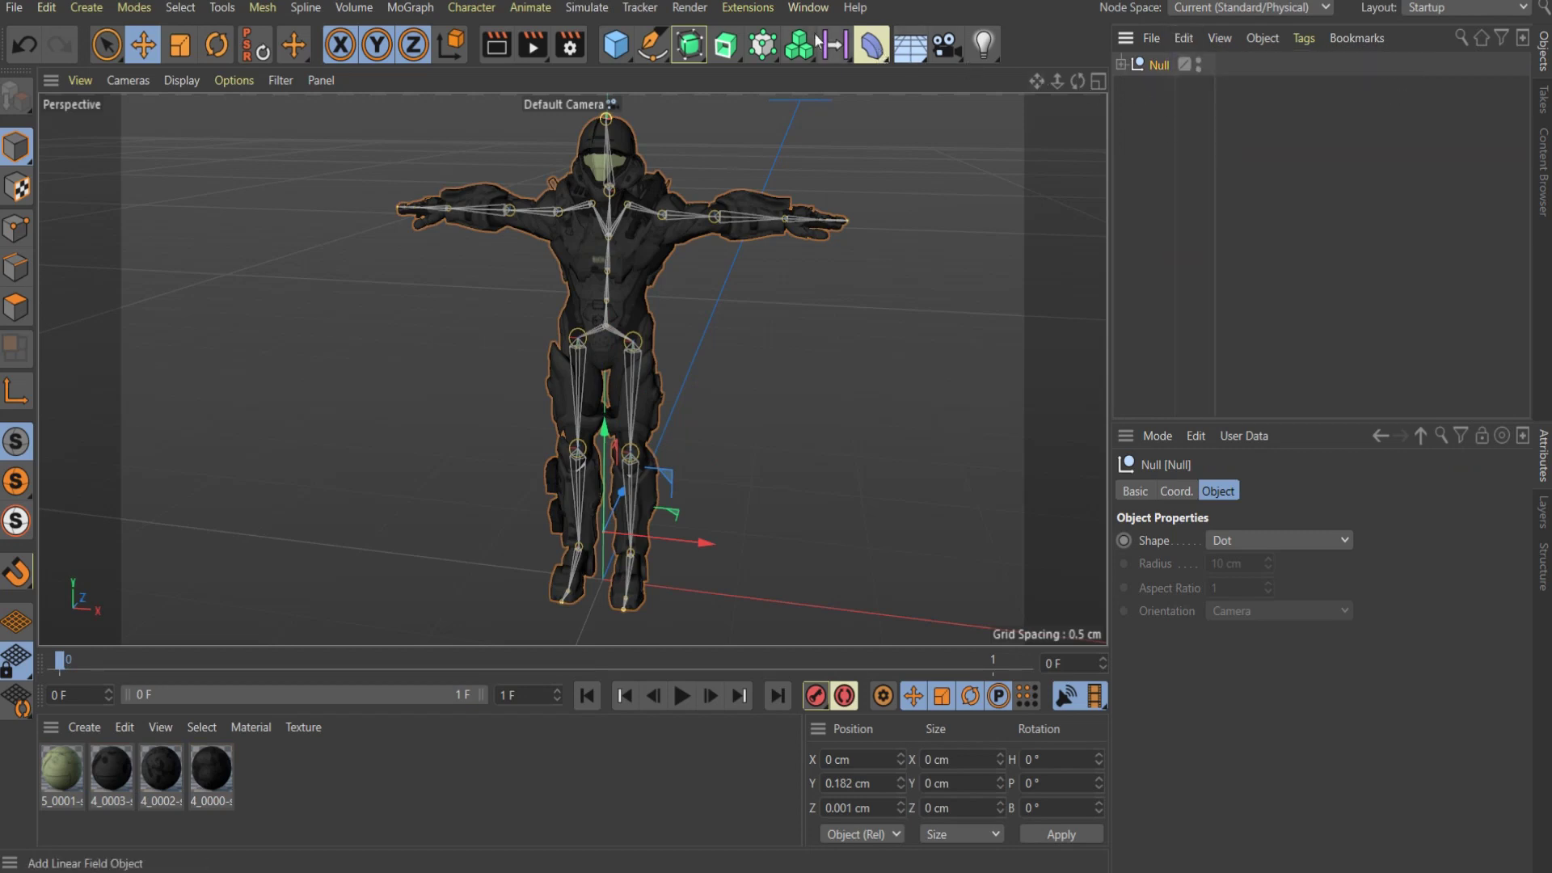
left_click(808, 7)
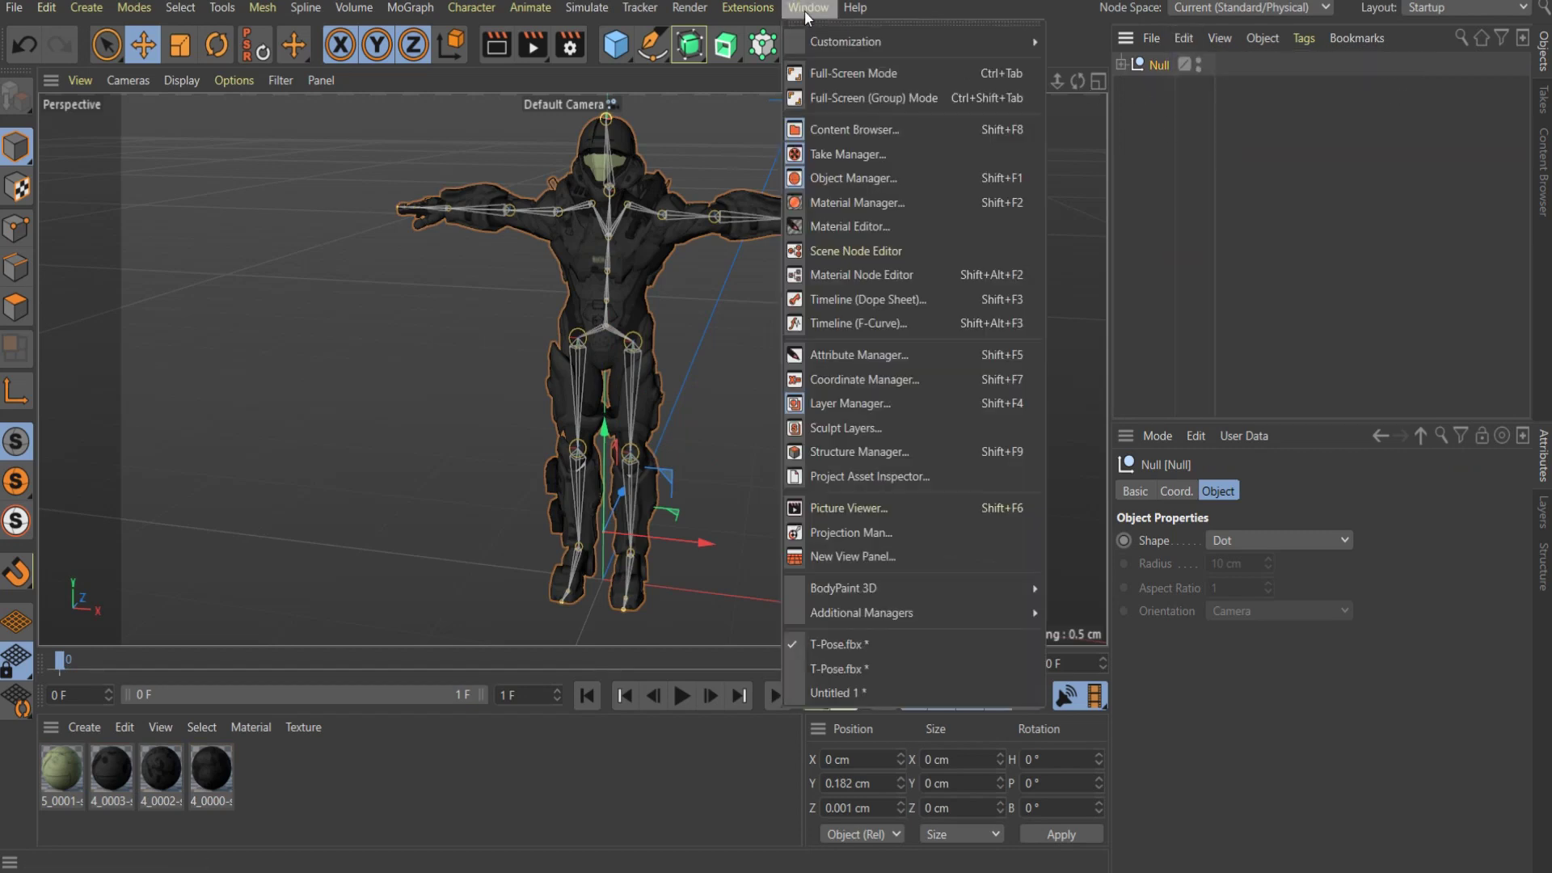
left_click(873, 691)
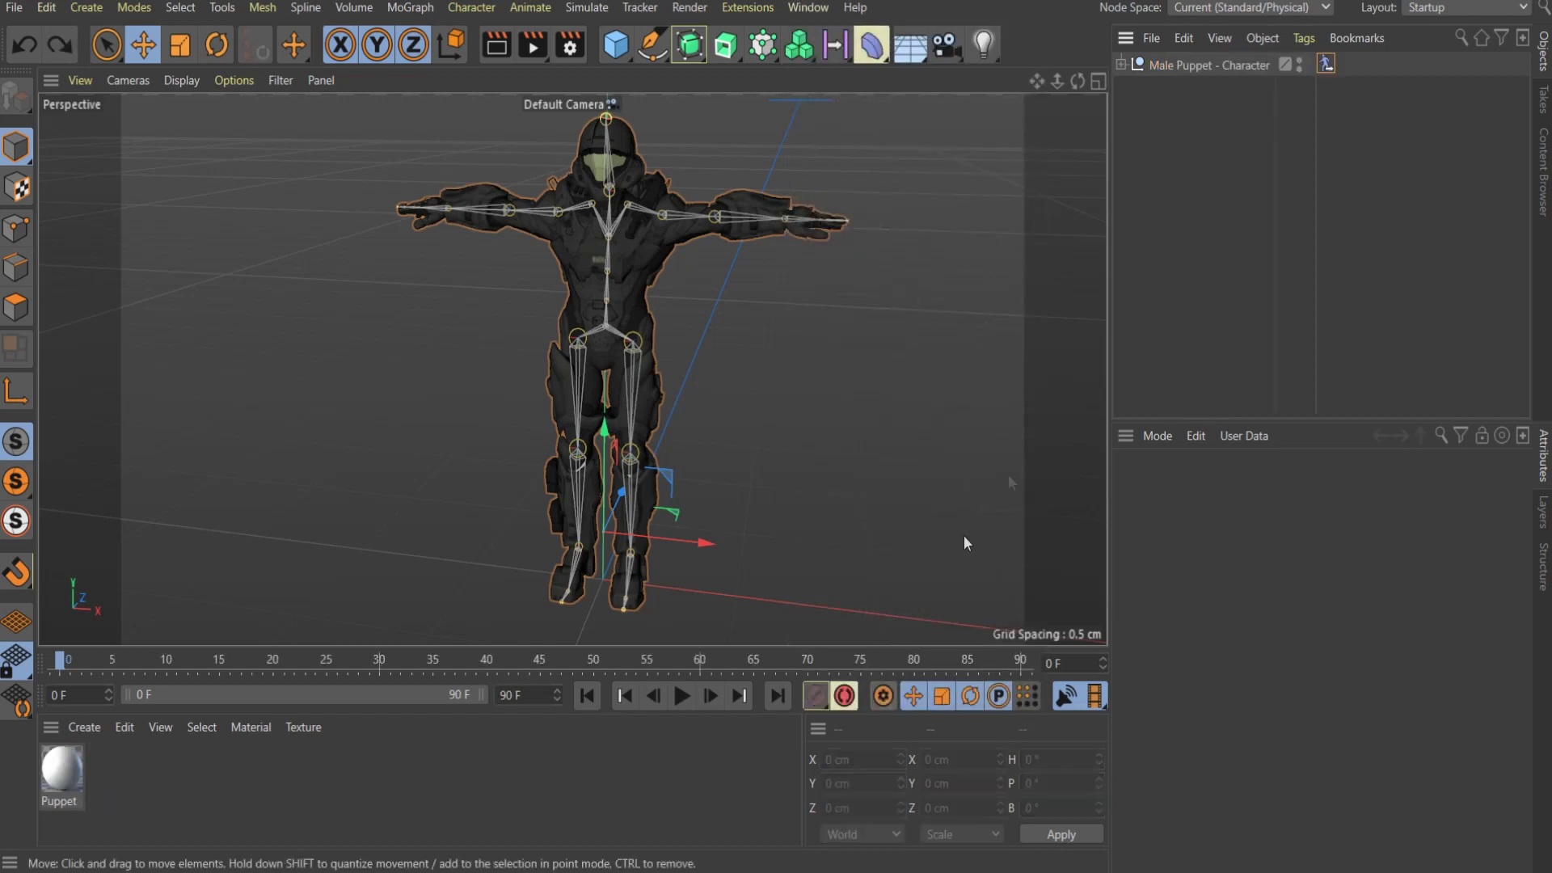
Paste the Spartan group into the Male Puppet scene, making texture paths absolute.
left_click(1184, 38)
left_click(1214, 178)
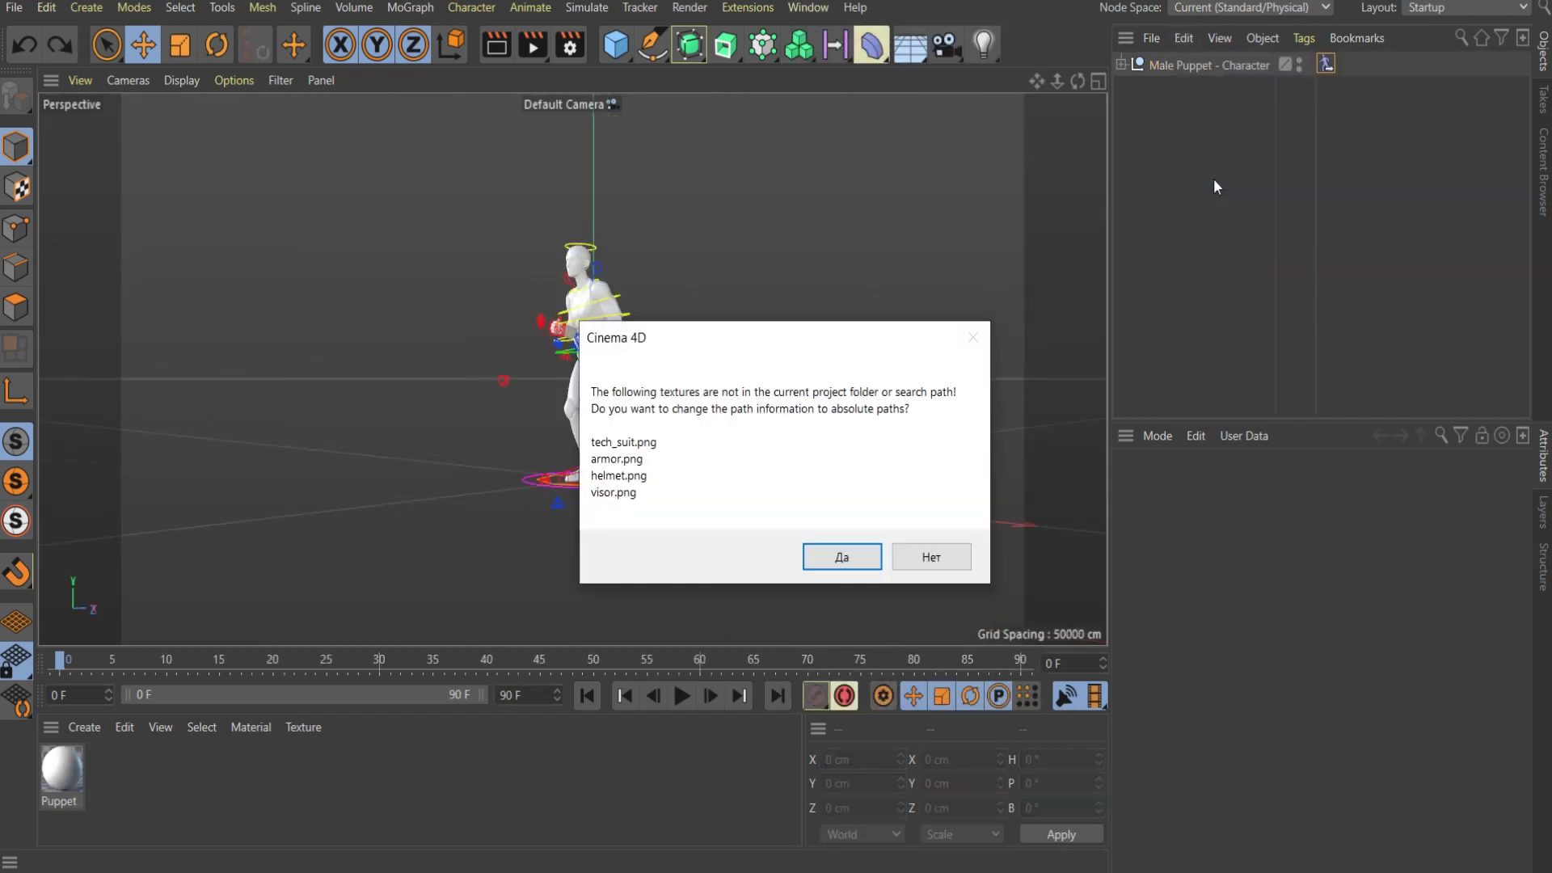
left_click(837, 556)
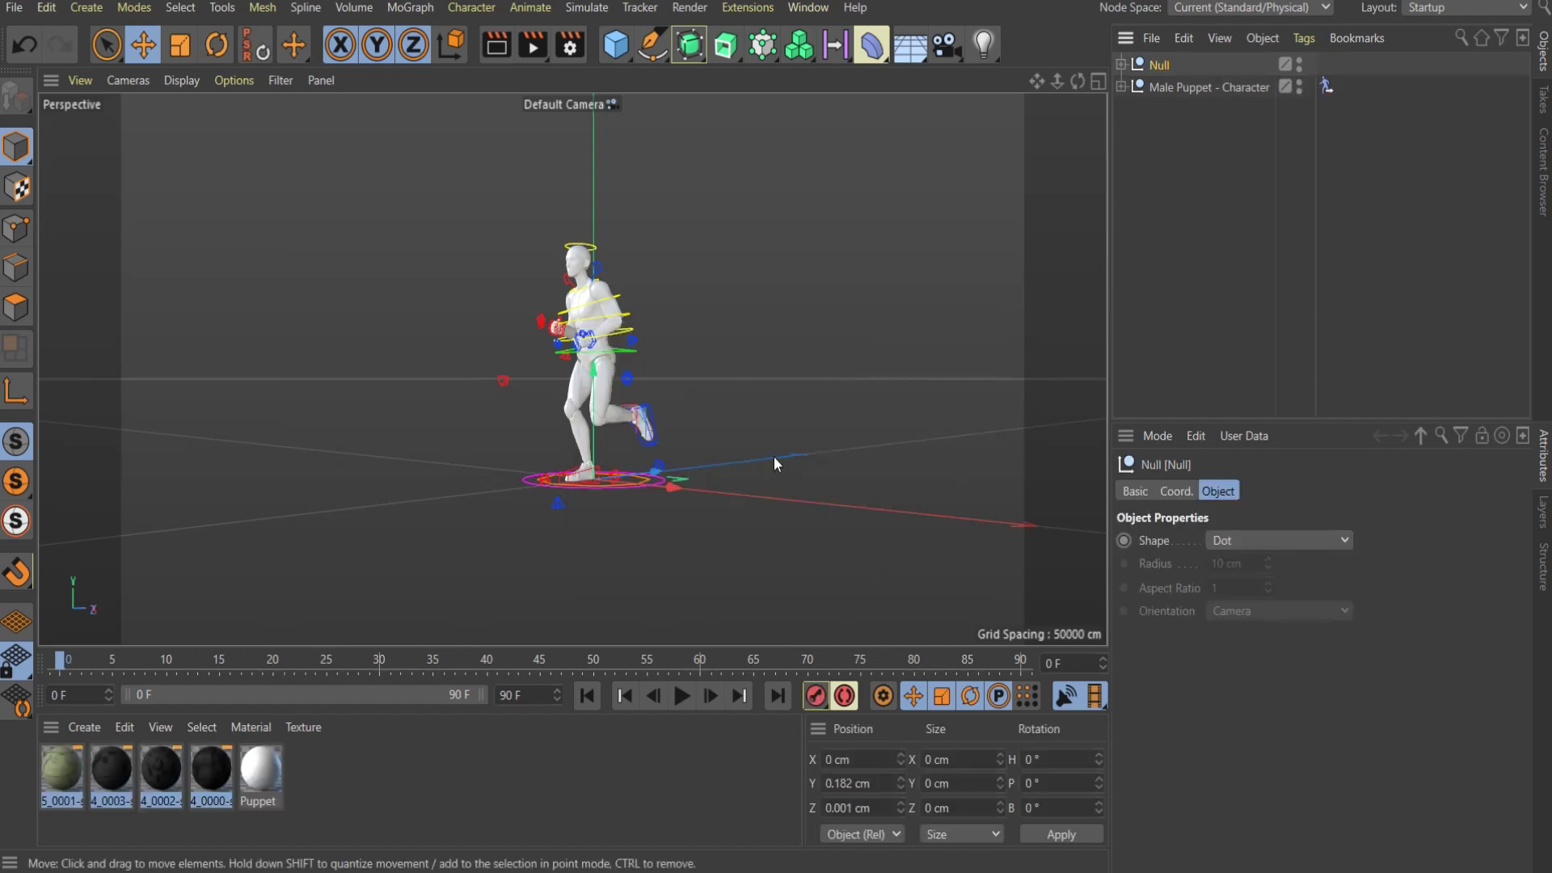
Show the Null's Coord. settings in the Attributes Manager.
scroll(585, 482, "up", 3)
scroll(586, 481, "up", 2)
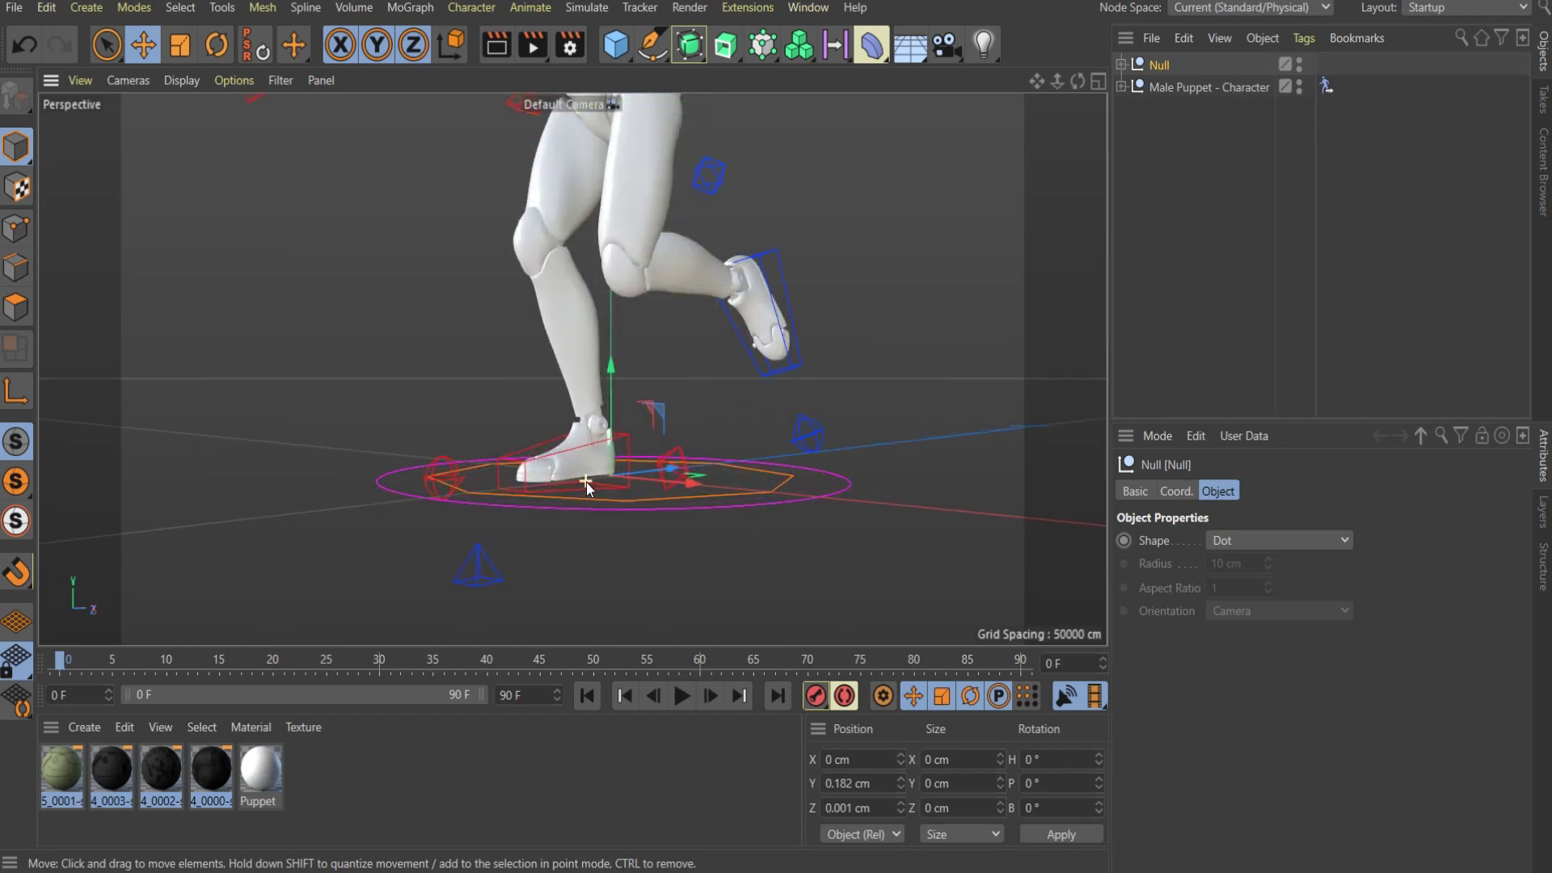
scroll(585, 482, "up", 2)
scroll(585, 482, "up", 3)
scroll(623, 478, "up", 3)
scroll(629, 479, "up", 3)
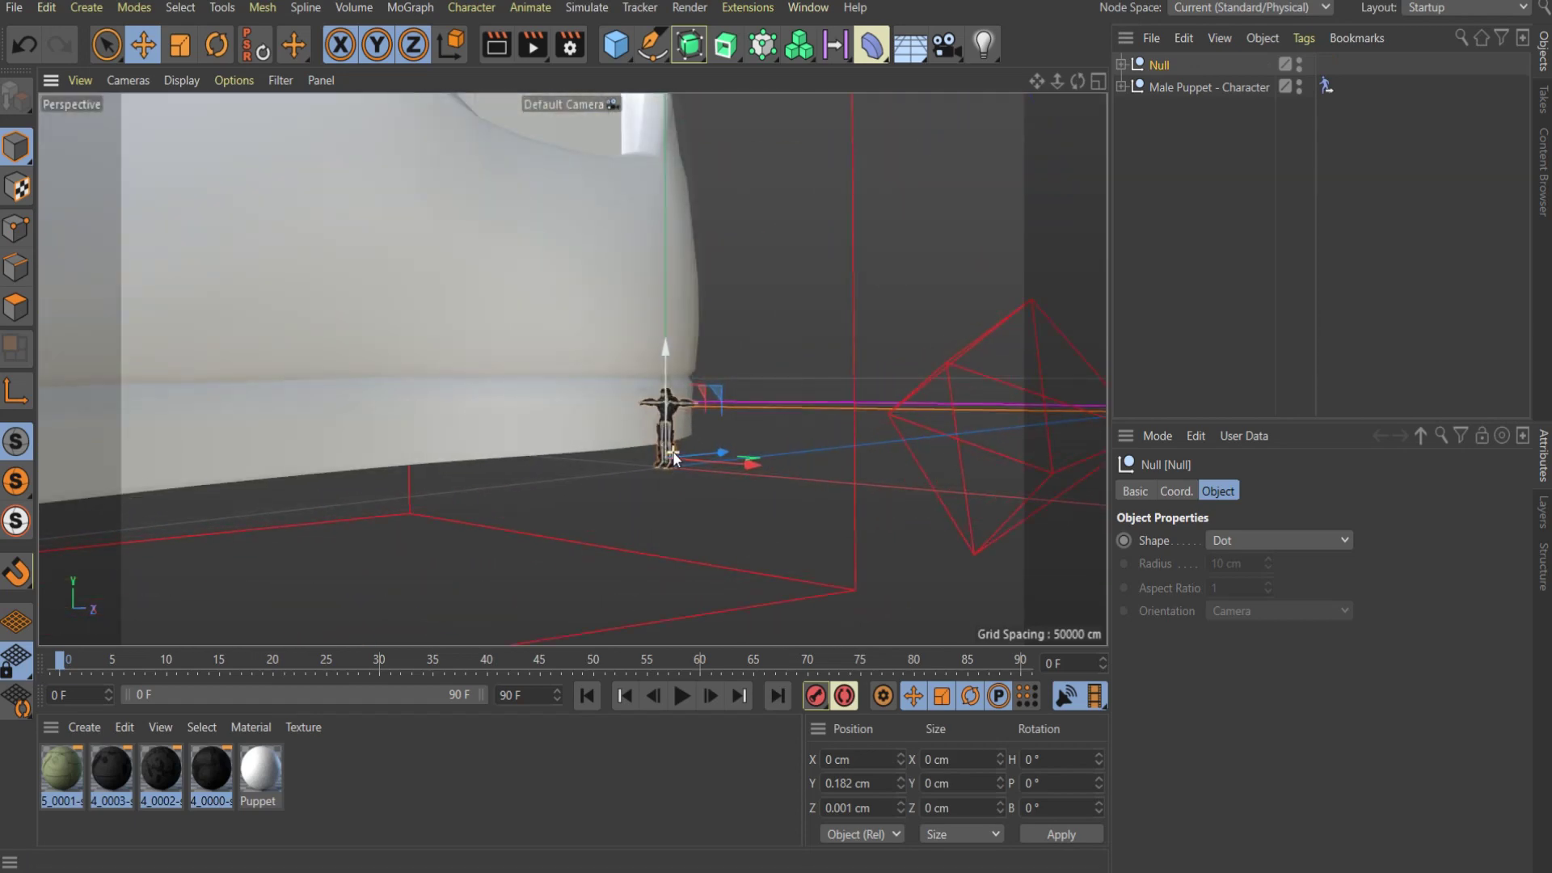
scroll(647, 460, "up", 2)
scroll(629, 468, "up", 2)
scroll(629, 429, "down", 2)
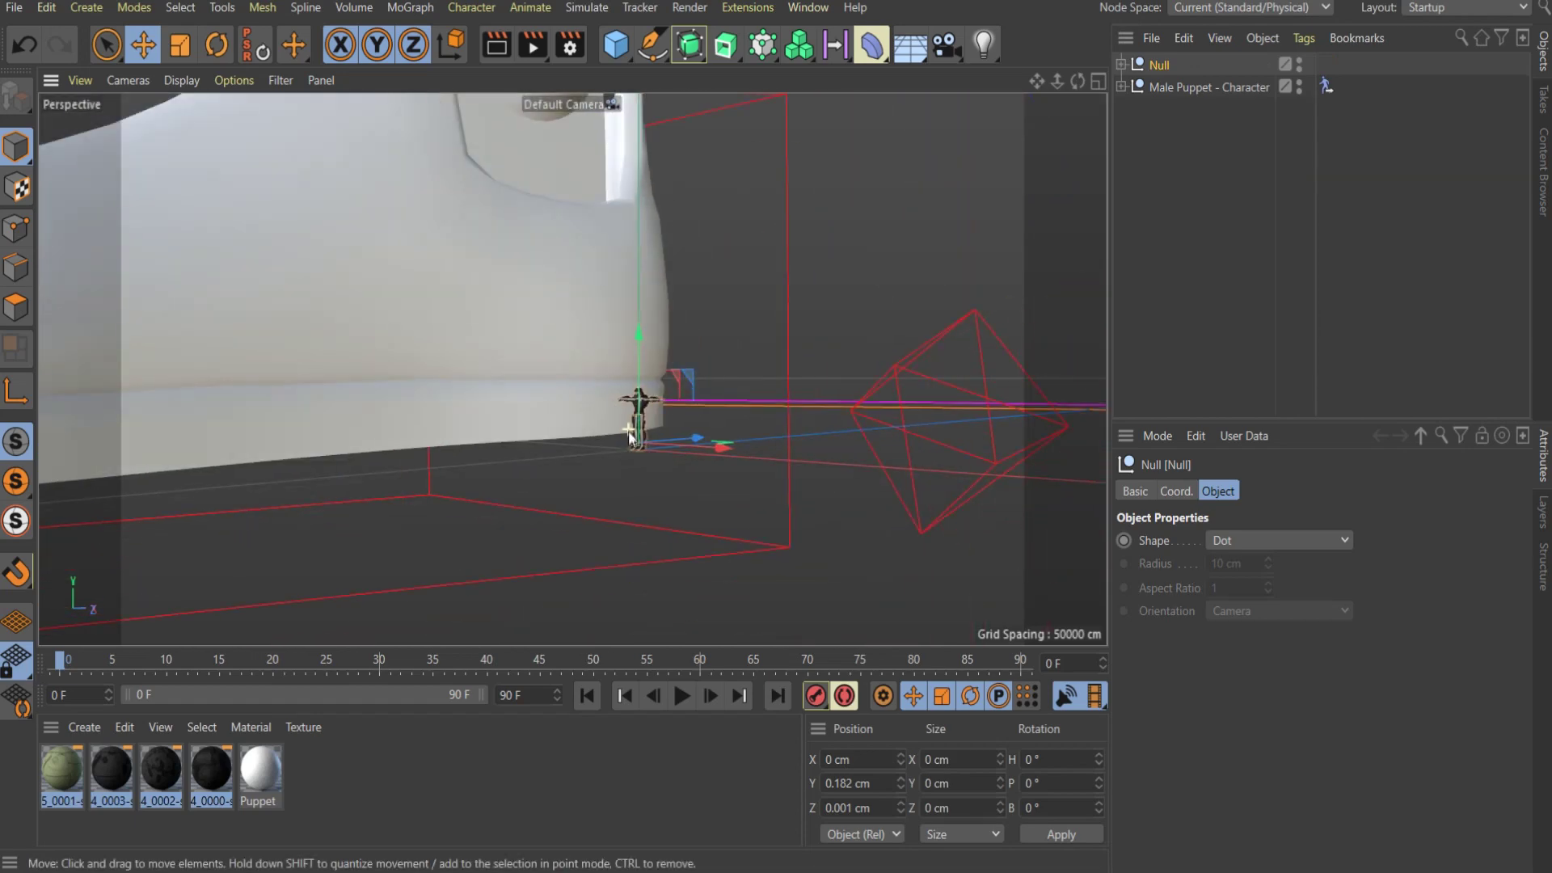
scroll(628, 429, "down", 3)
scroll(614, 485, "down", 2)
scroll(597, 556, "down", 2)
scroll(597, 557, "down", 3)
scroll(597, 557, "down", 3)
scroll(595, 558, "down", 2)
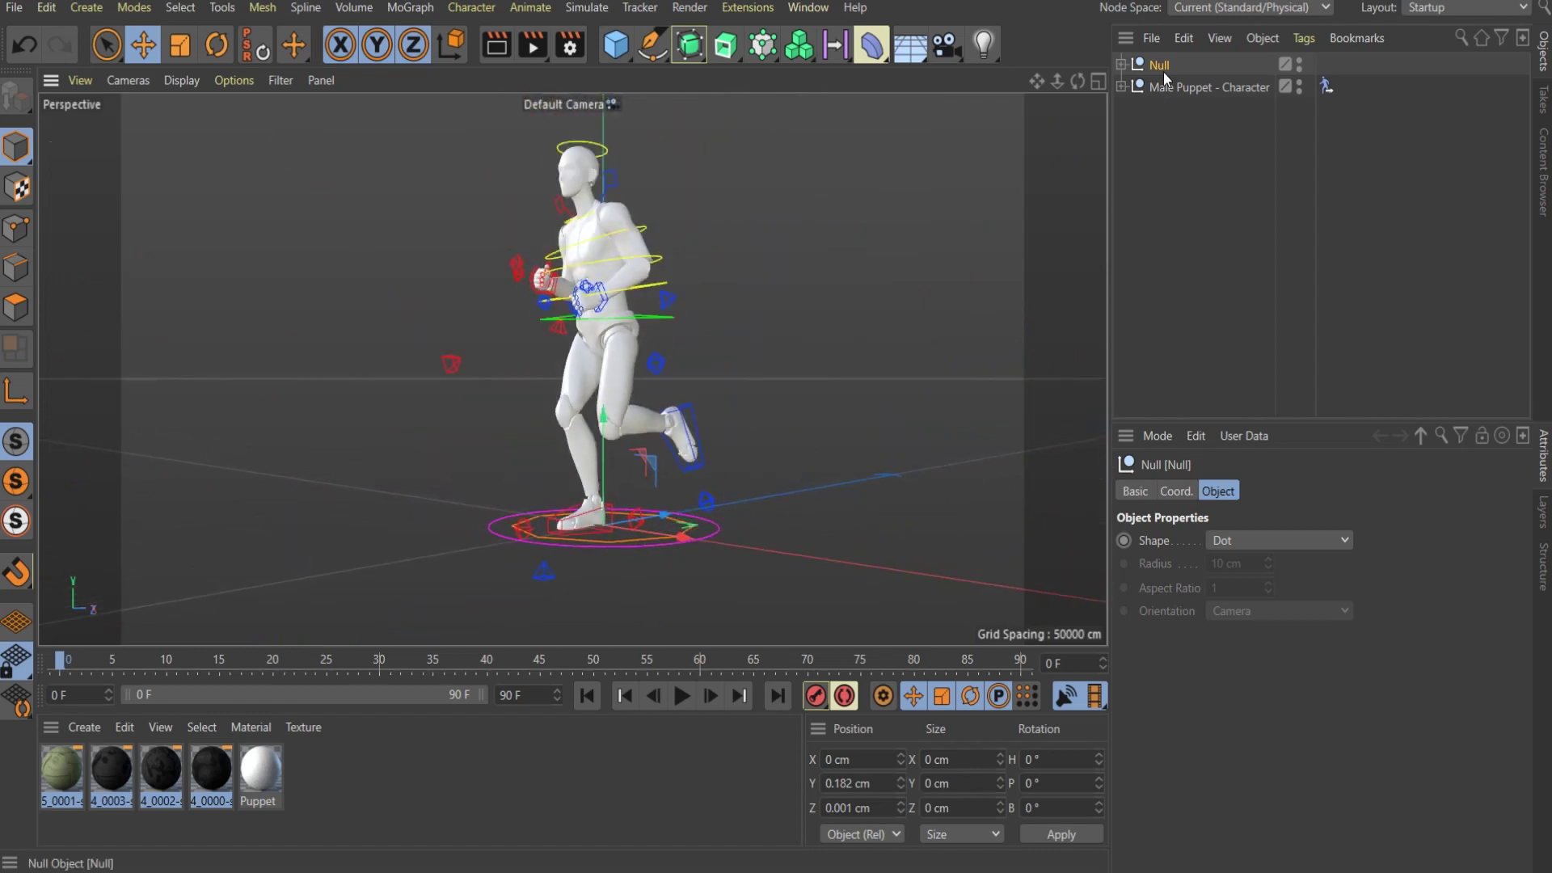
left_click(1177, 493)
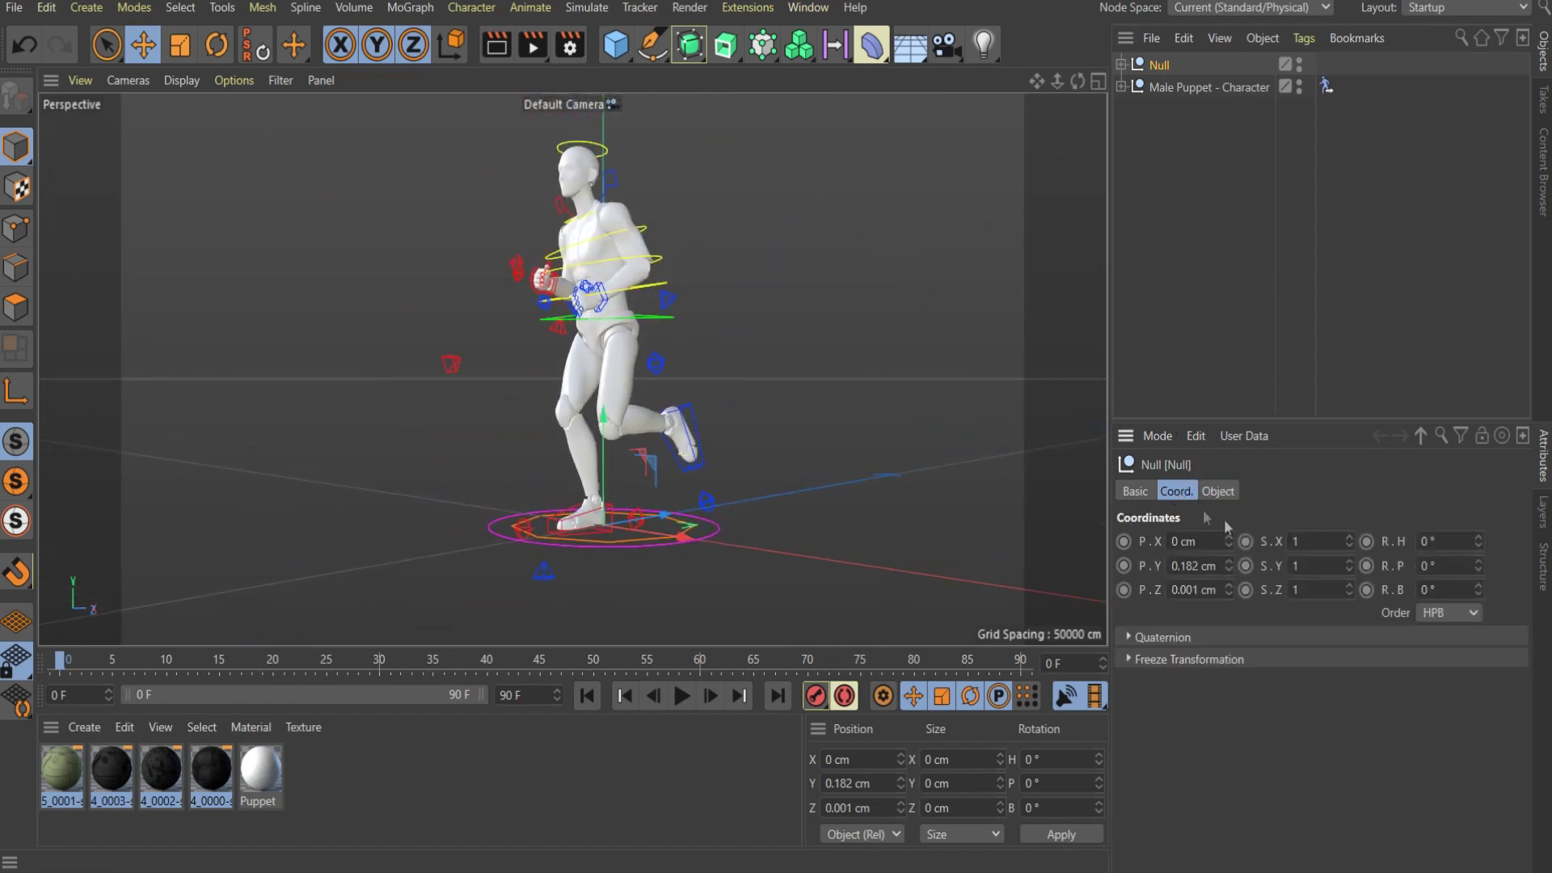
Scale the Null uniformly to 110 on X, Y and Z and raise it to 20.643 cm.
double_click(1310, 542)
double_click(1322, 566)
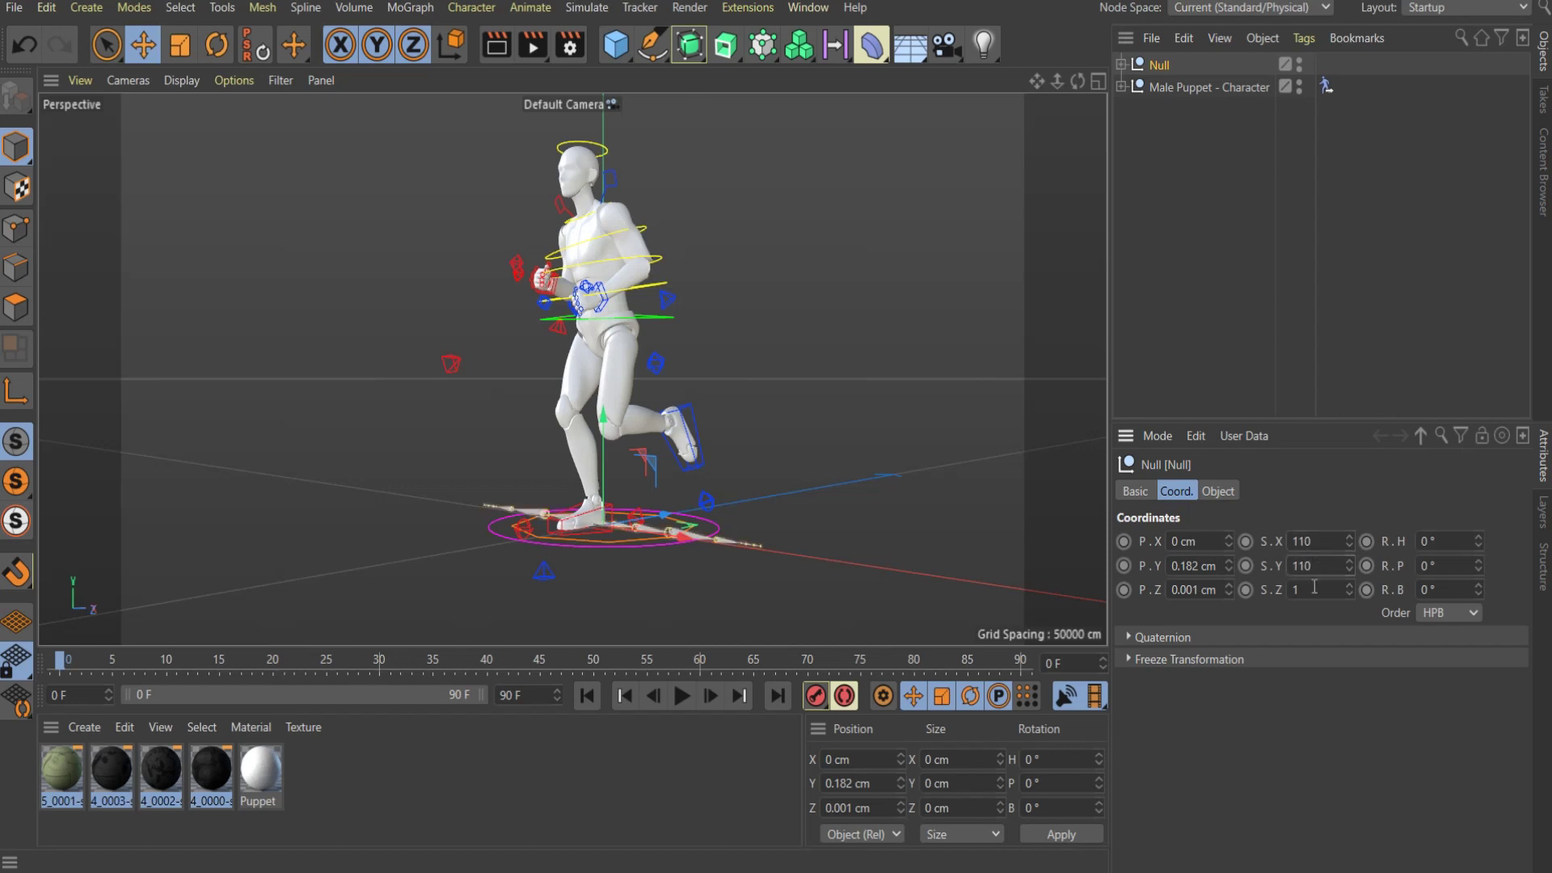
double_click(1314, 590)
type("110")
key("Return")
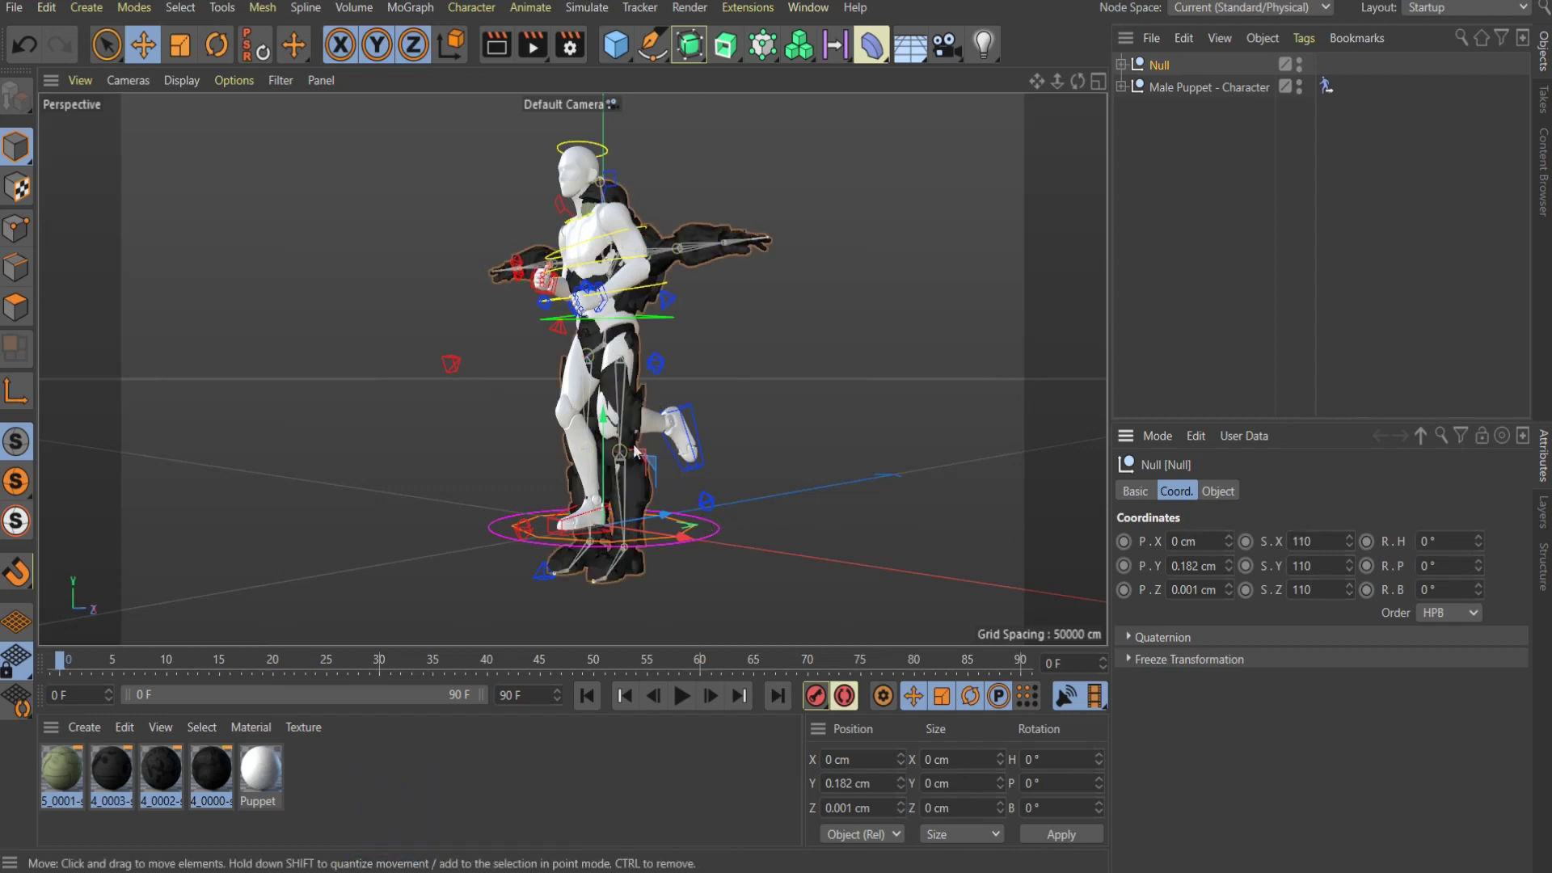
left_click_drag(605, 425, 601, 375)
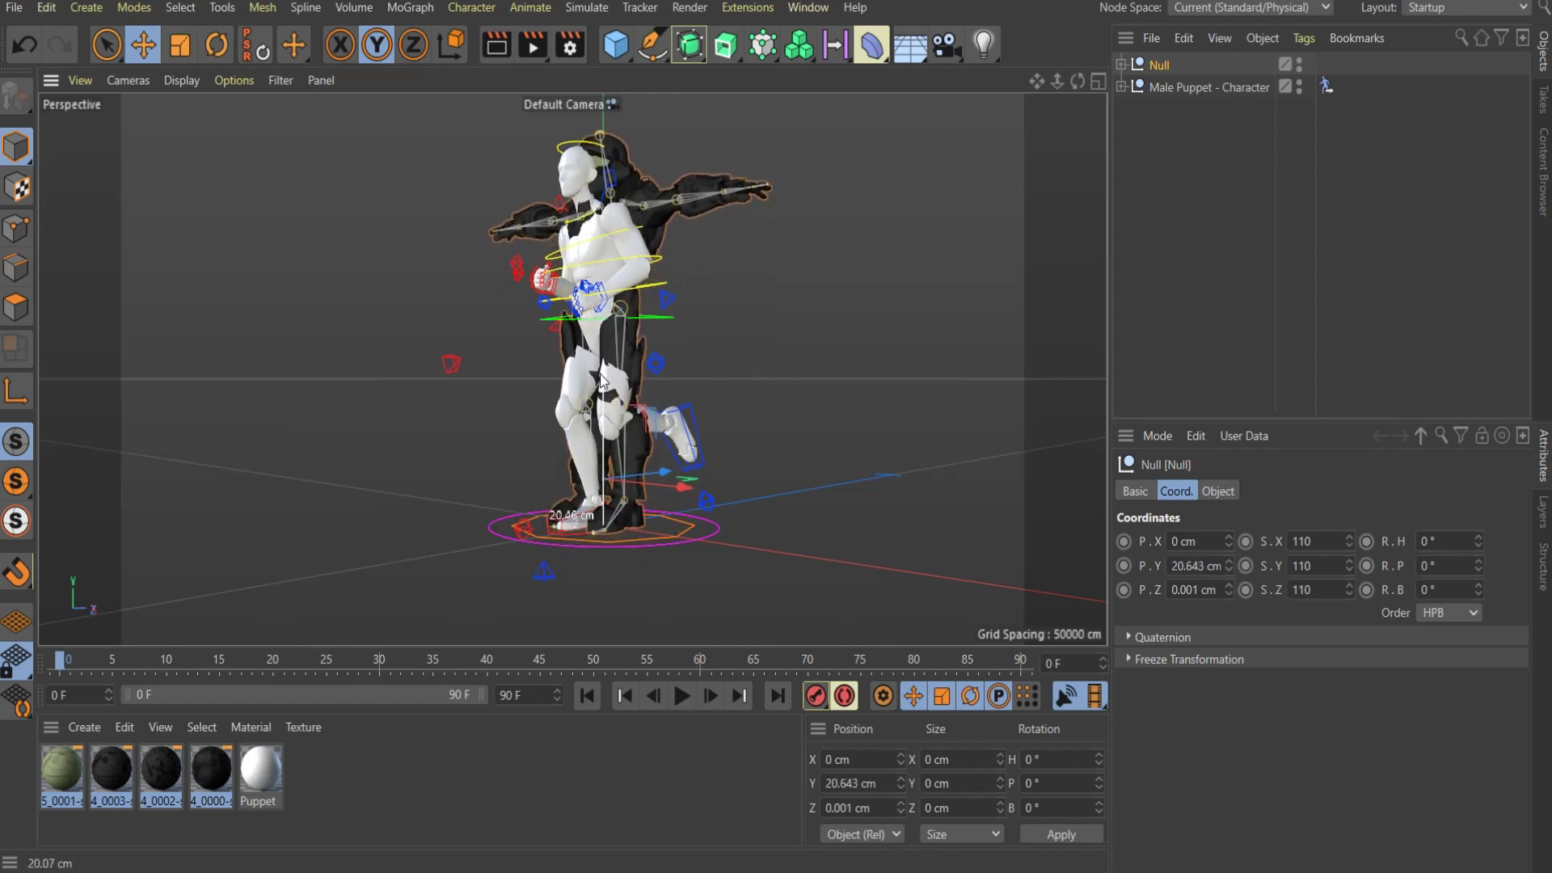
left_click_drag(601, 376, 600, 376)
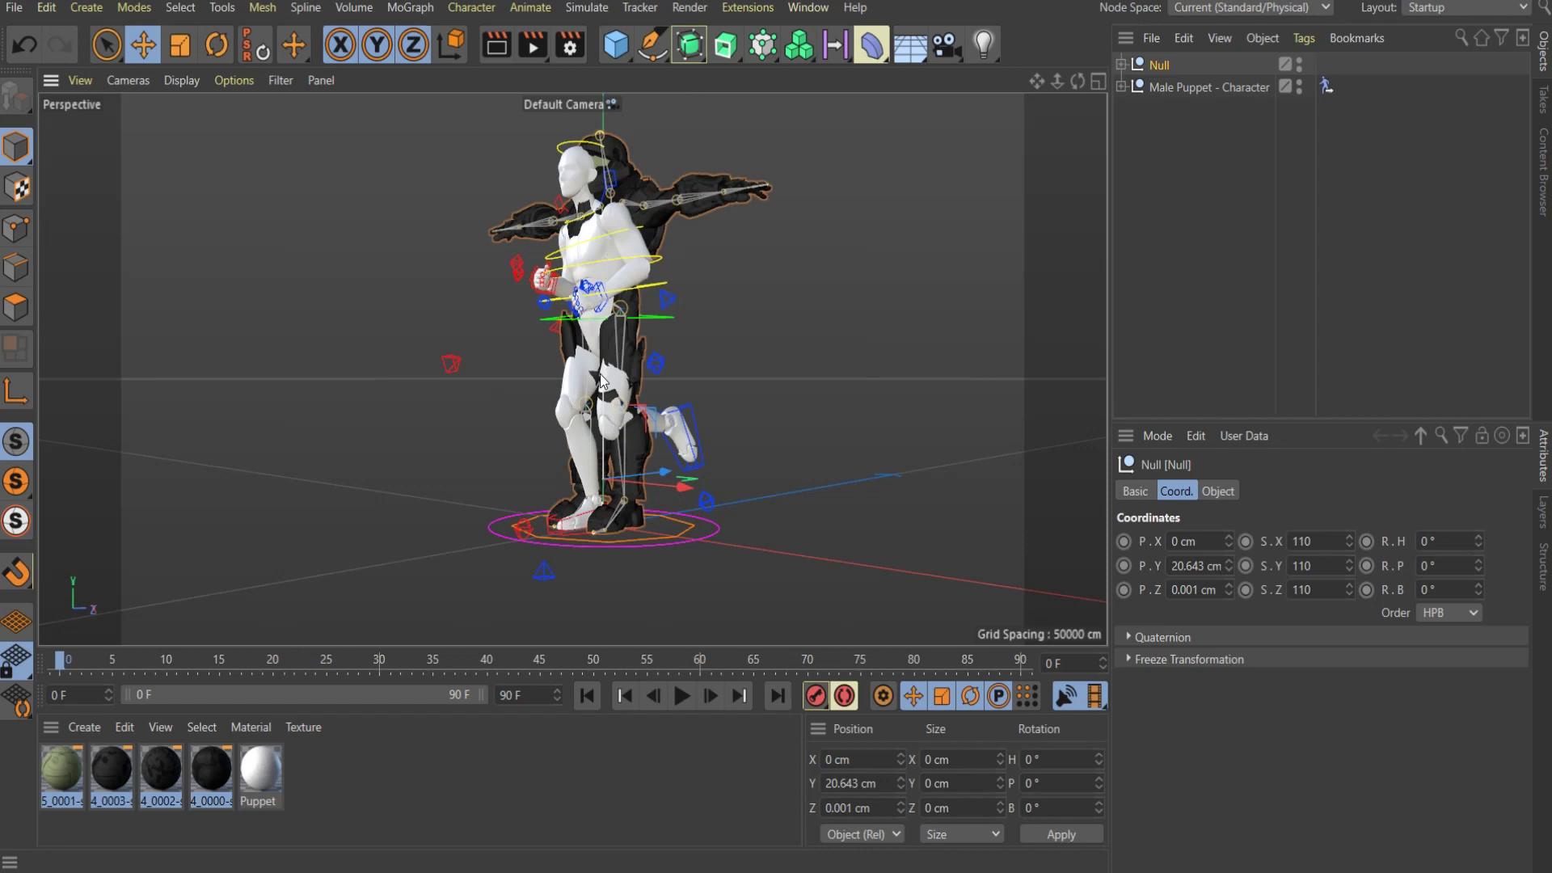
Delete the Male Puppet - Character and its Puppet material.
left_click(1167, 90)
key("Delete")
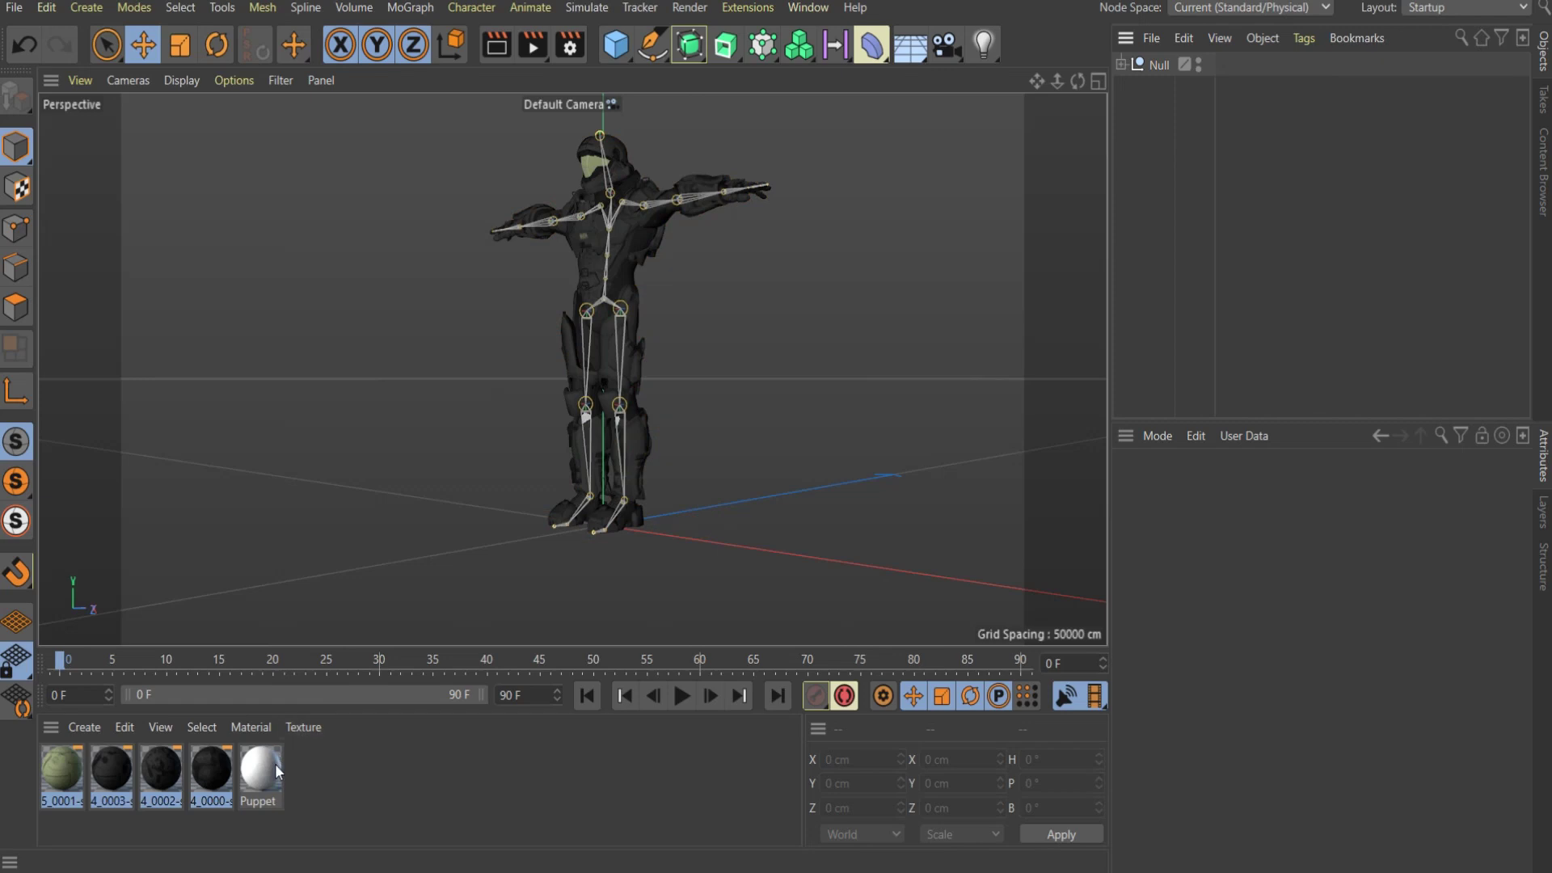
left_click(263, 772)
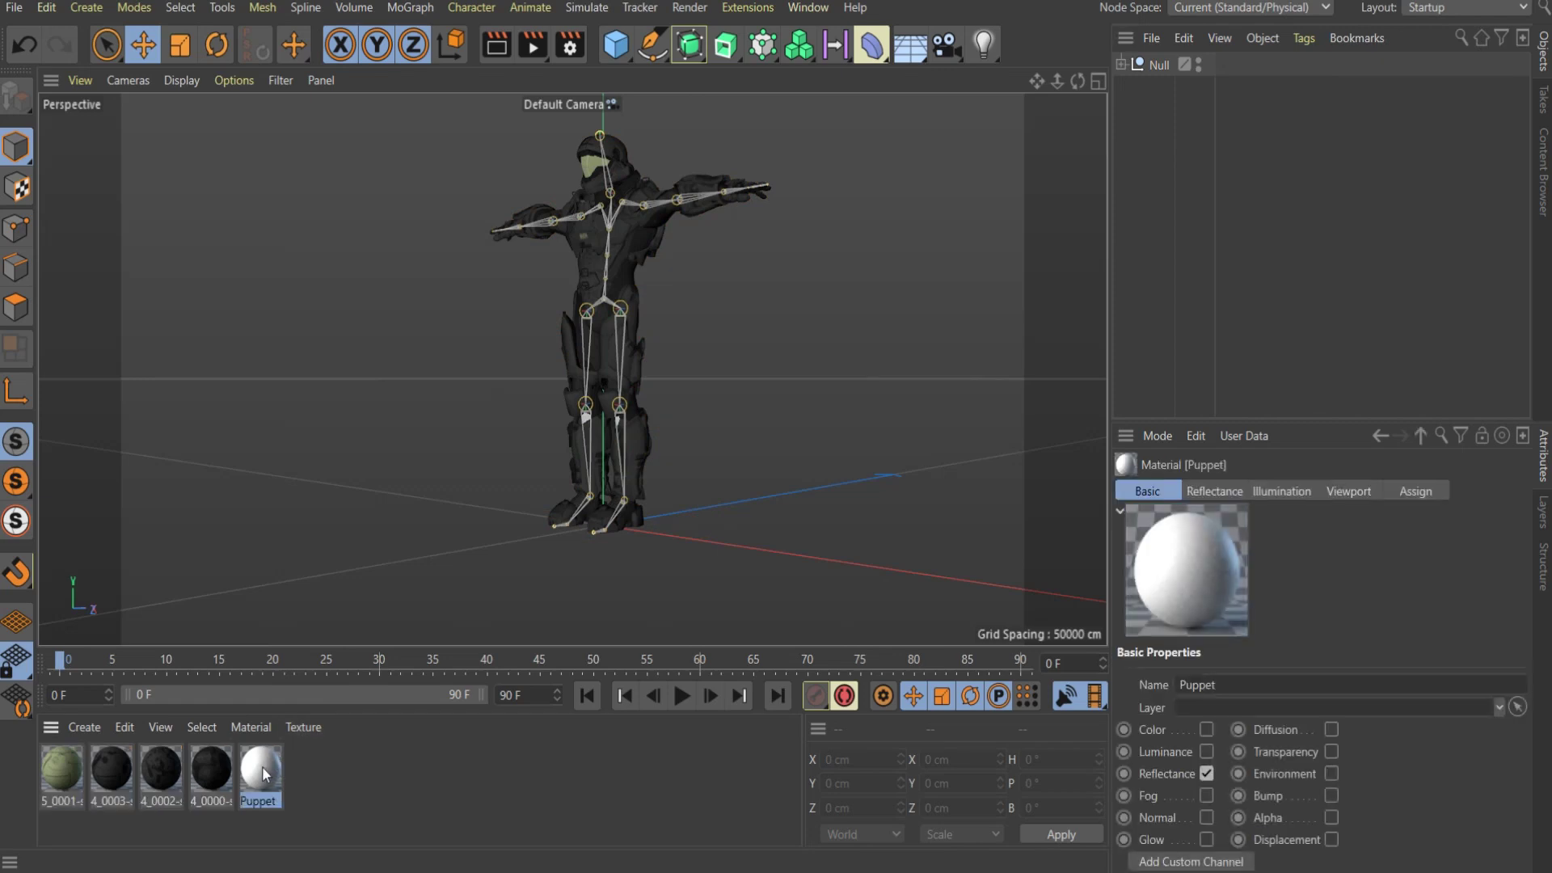
key("Delete")
mouse_move(574, 545)
left_mouse_down("alt")
mouse_move(522, 508)
mouse_move(637, 522)
mouse_move(609, 542)
left_mouse_up("alt")
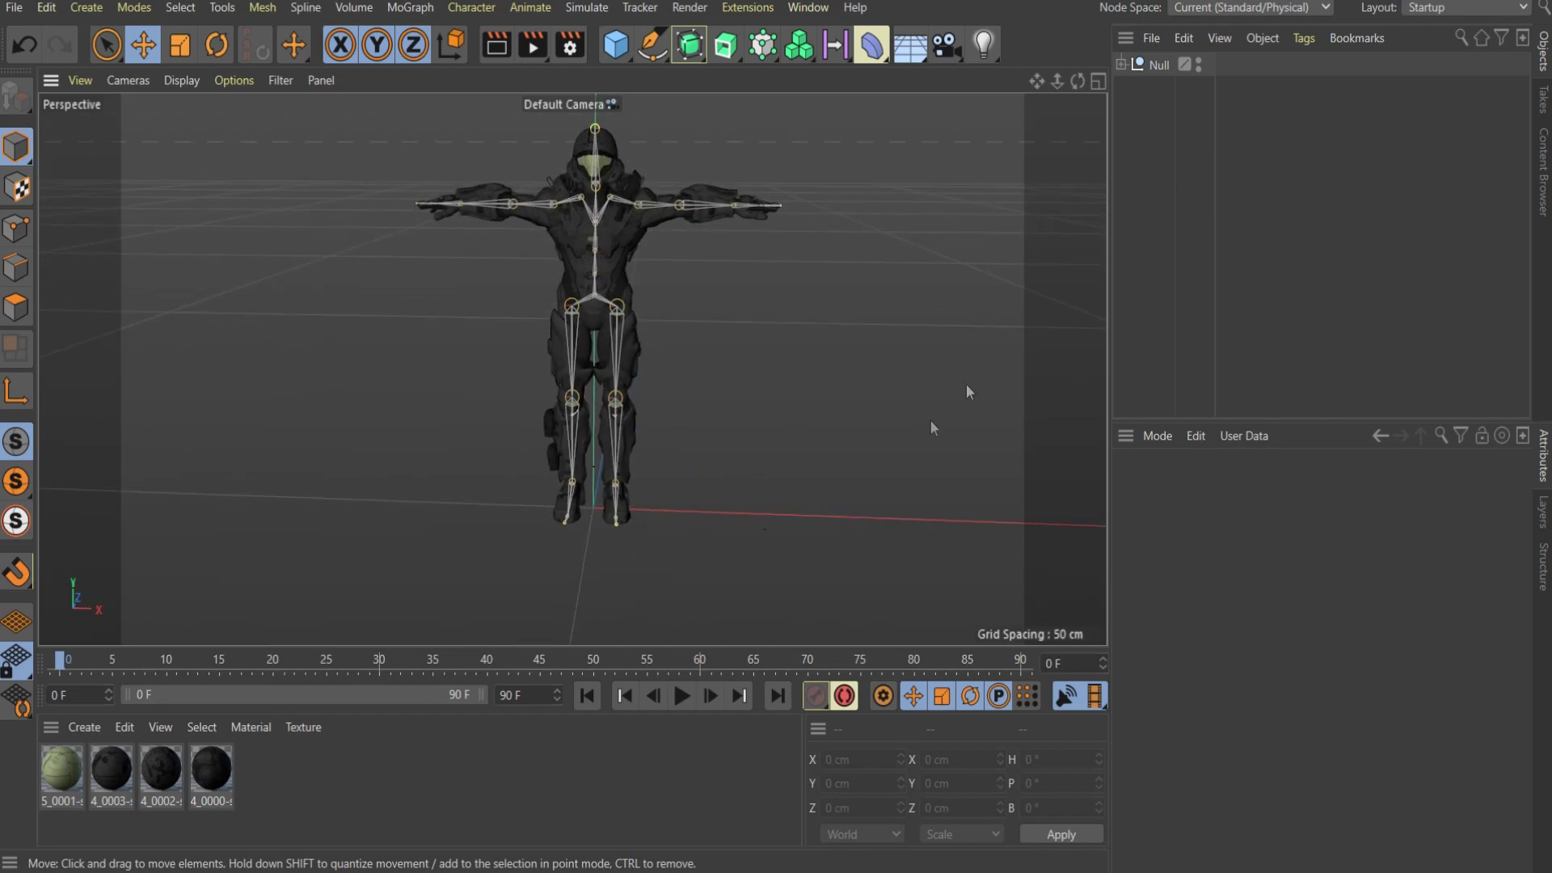
Add a Character Definition rigging tag to the Null and open its manager.
left_click(1152, 66)
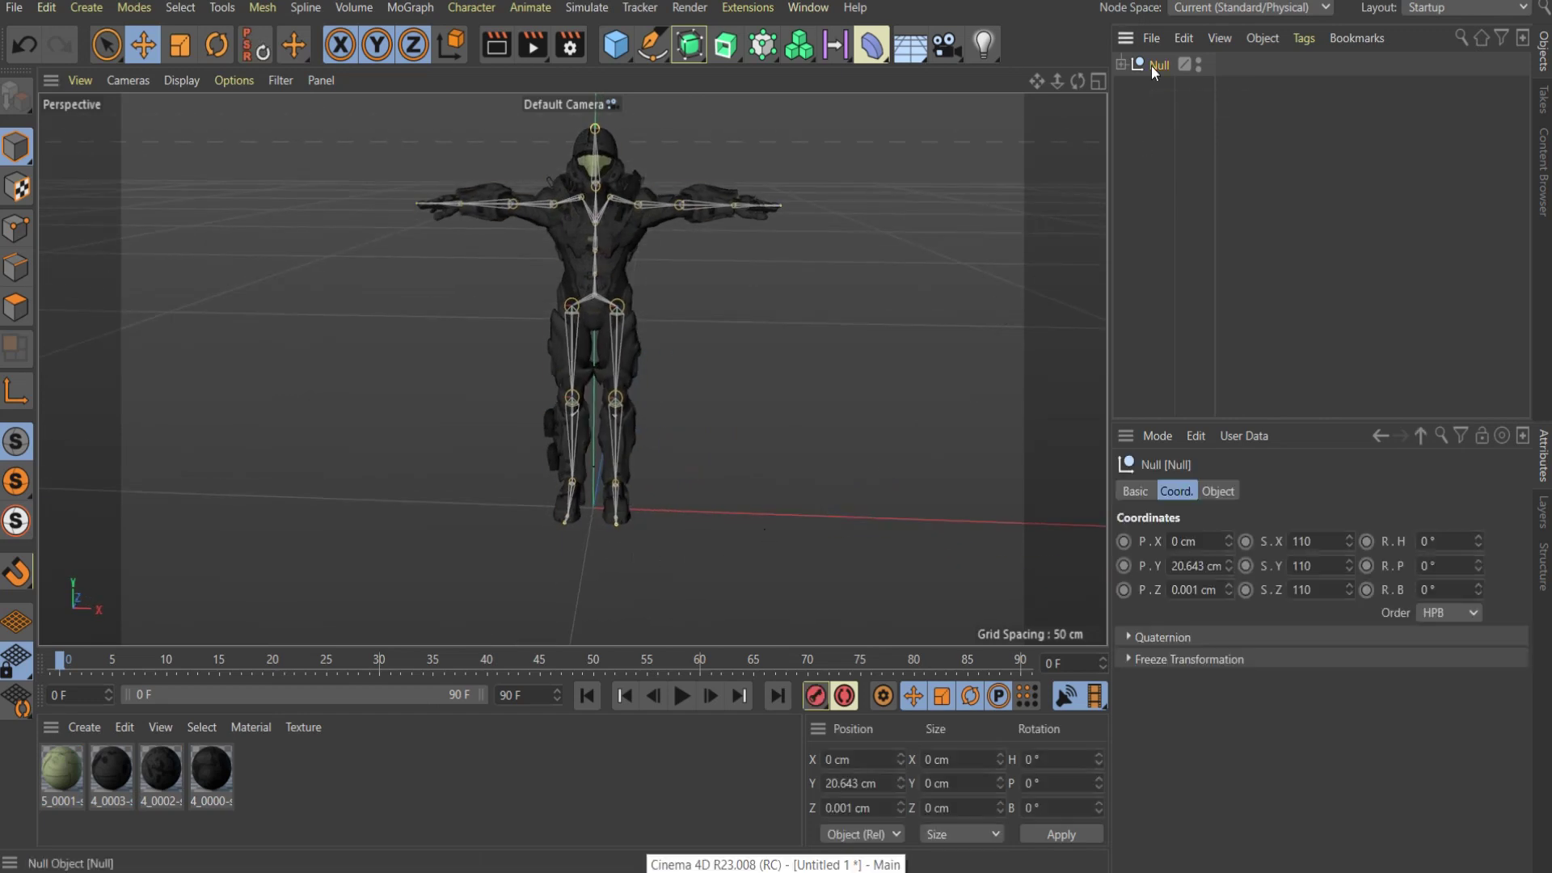
right_click(1151, 66)
mouse_move(1211, 264)
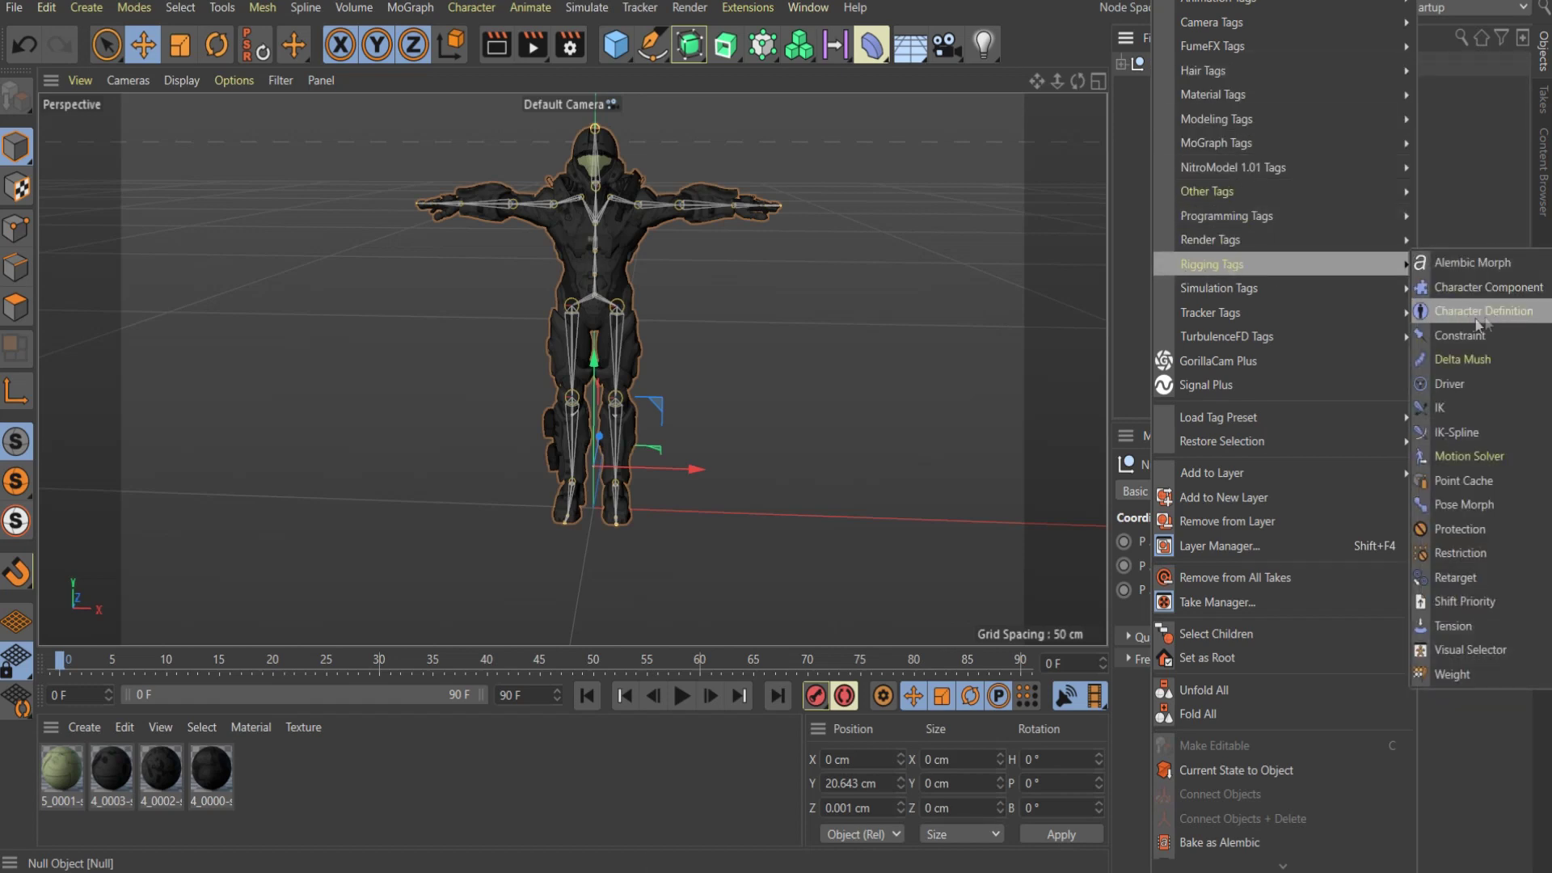
left_click(1491, 314)
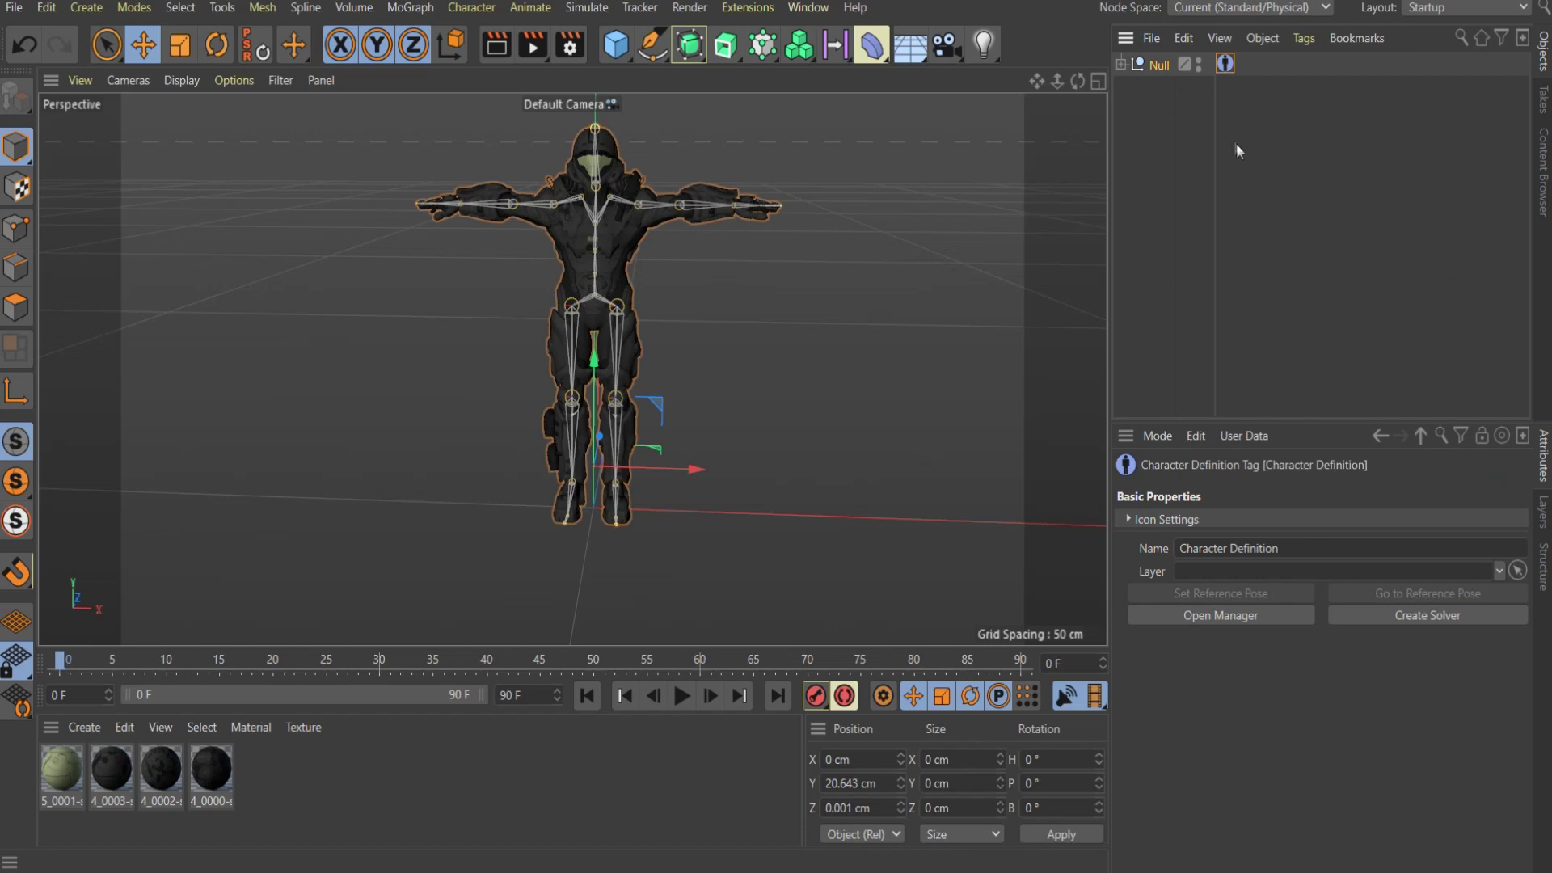
left_click(1213, 616)
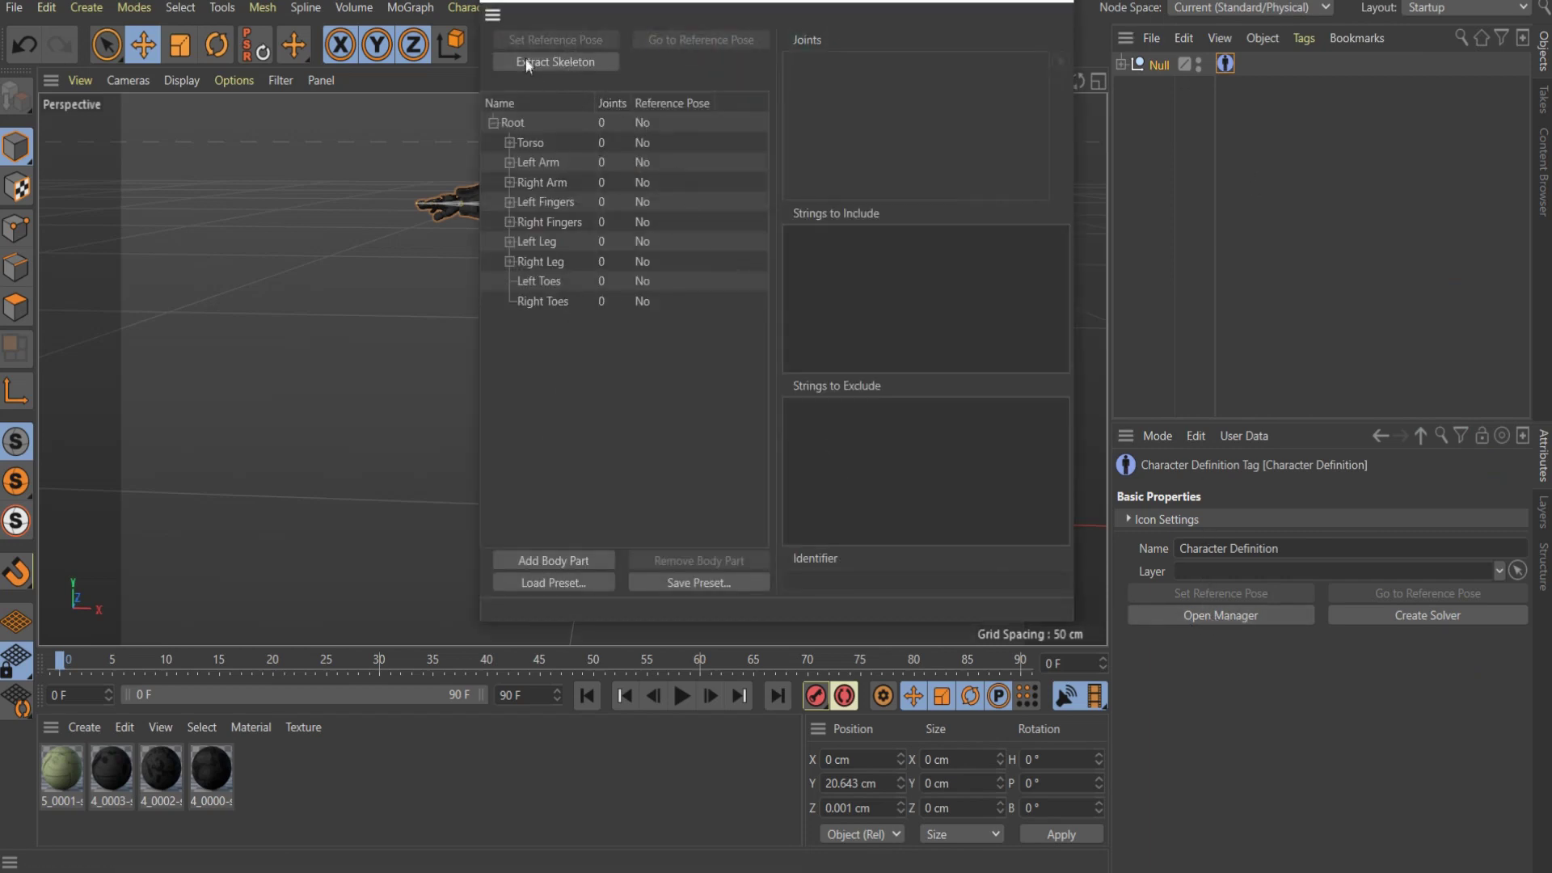
Extract the skeleton (34 joints) and check the Torso's Hips, Spine and Neck mappings.
left_click(554, 63)
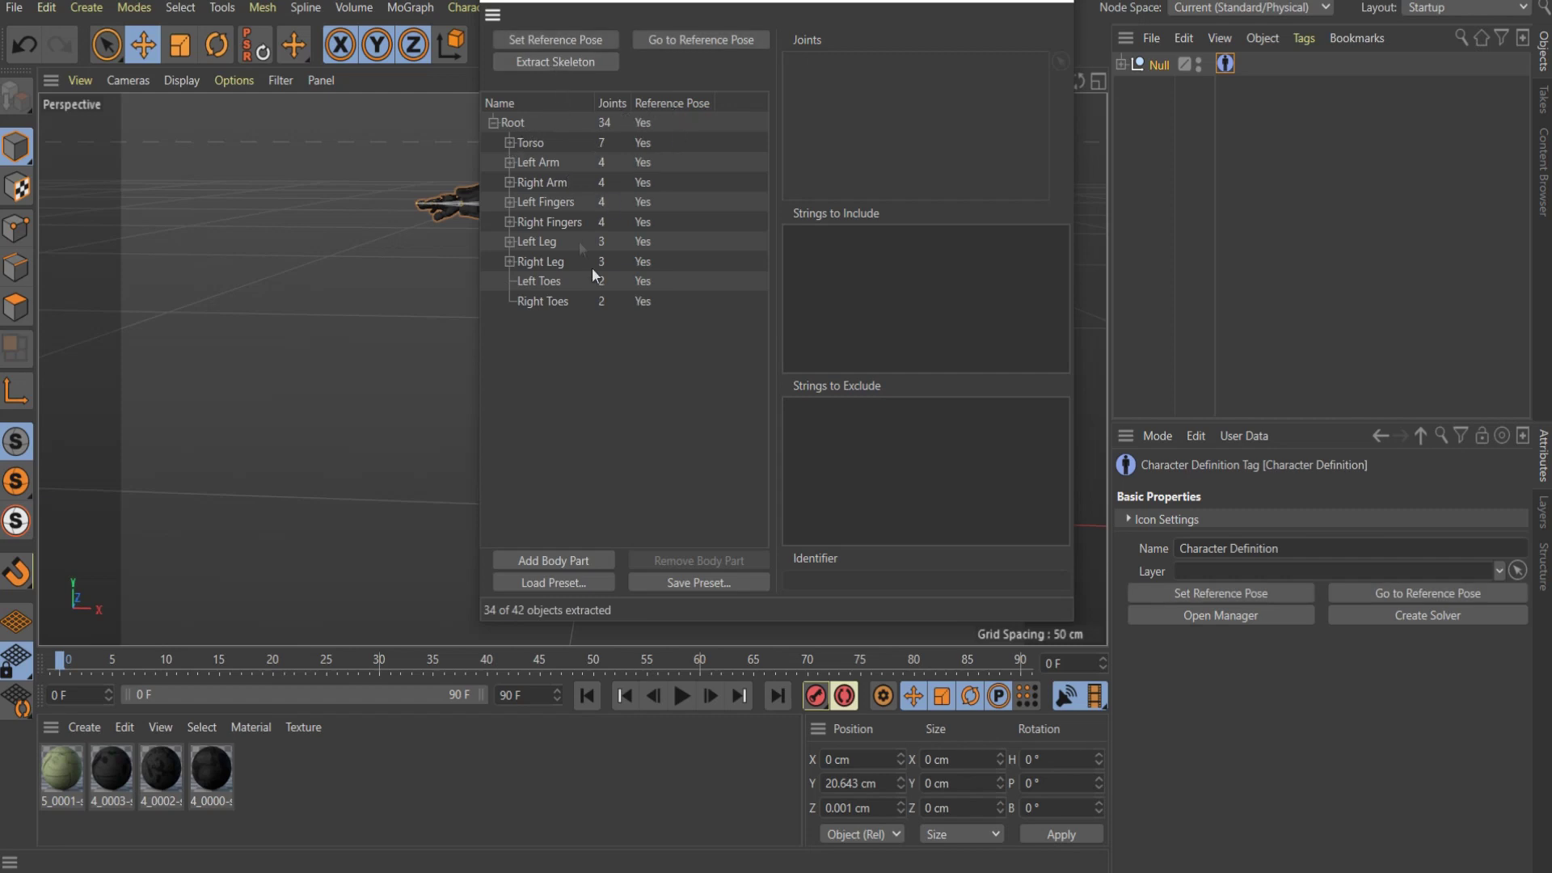
left_click(510, 143)
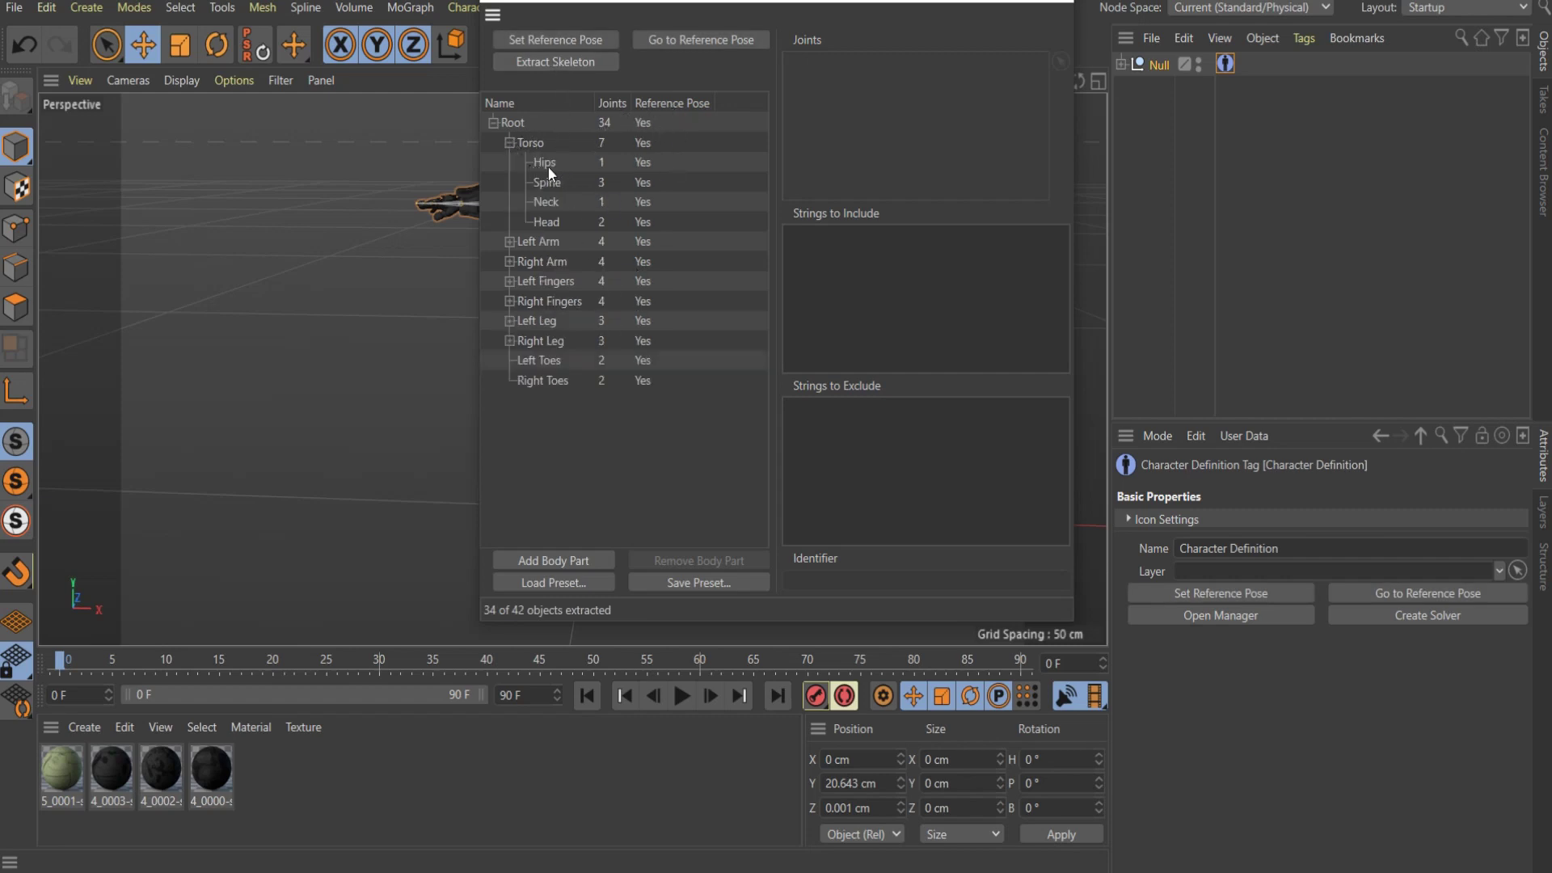
left_click(599, 162)
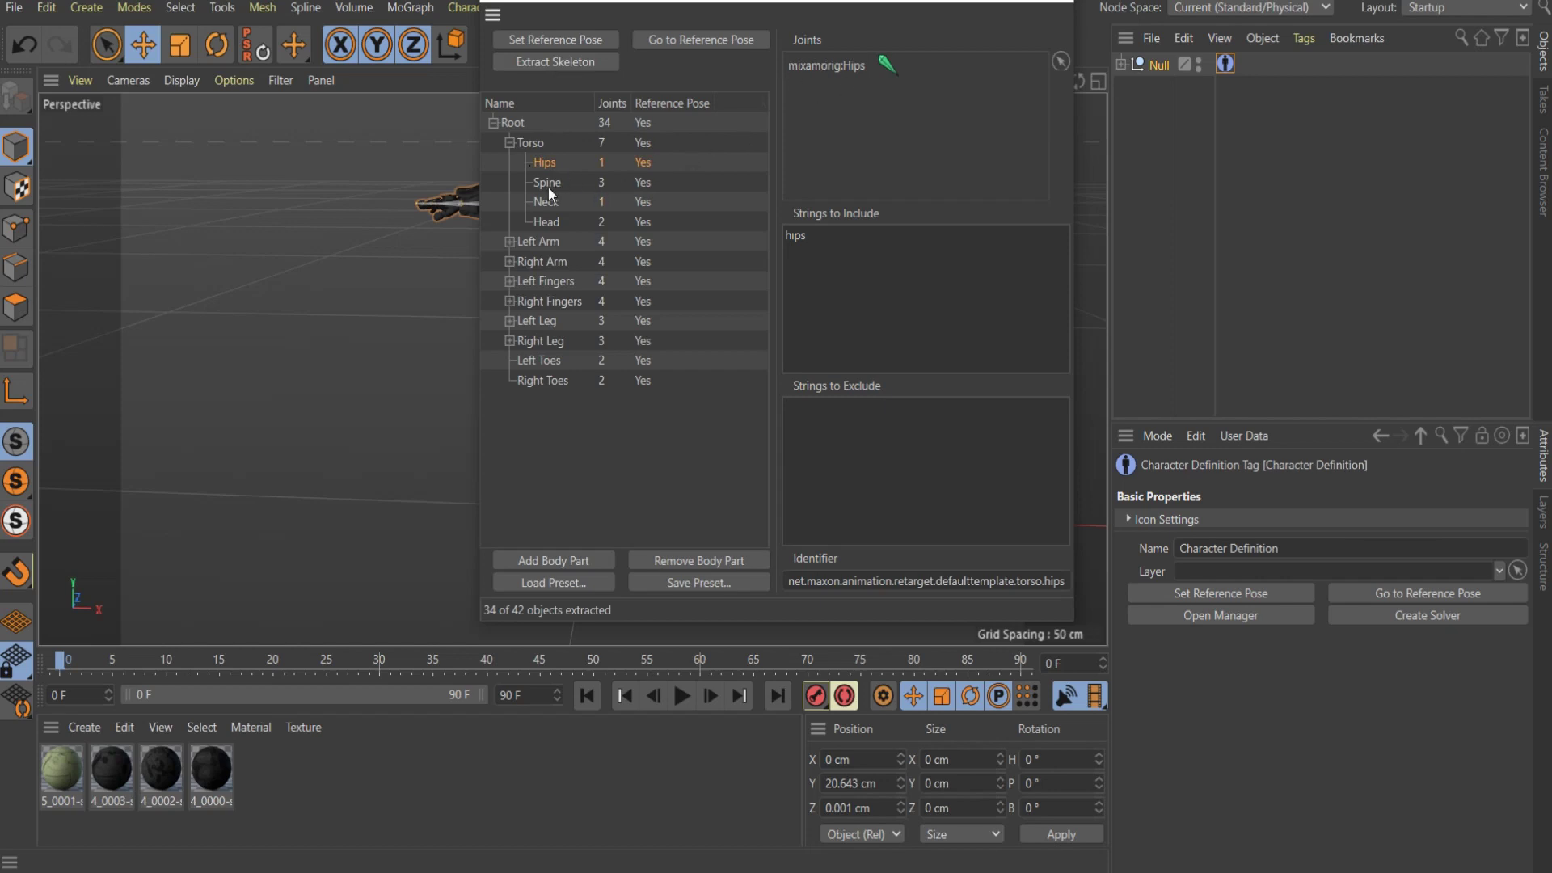
left_click(548, 187)
left_click(548, 207)
left_click_drag(714, 6, 635, 121)
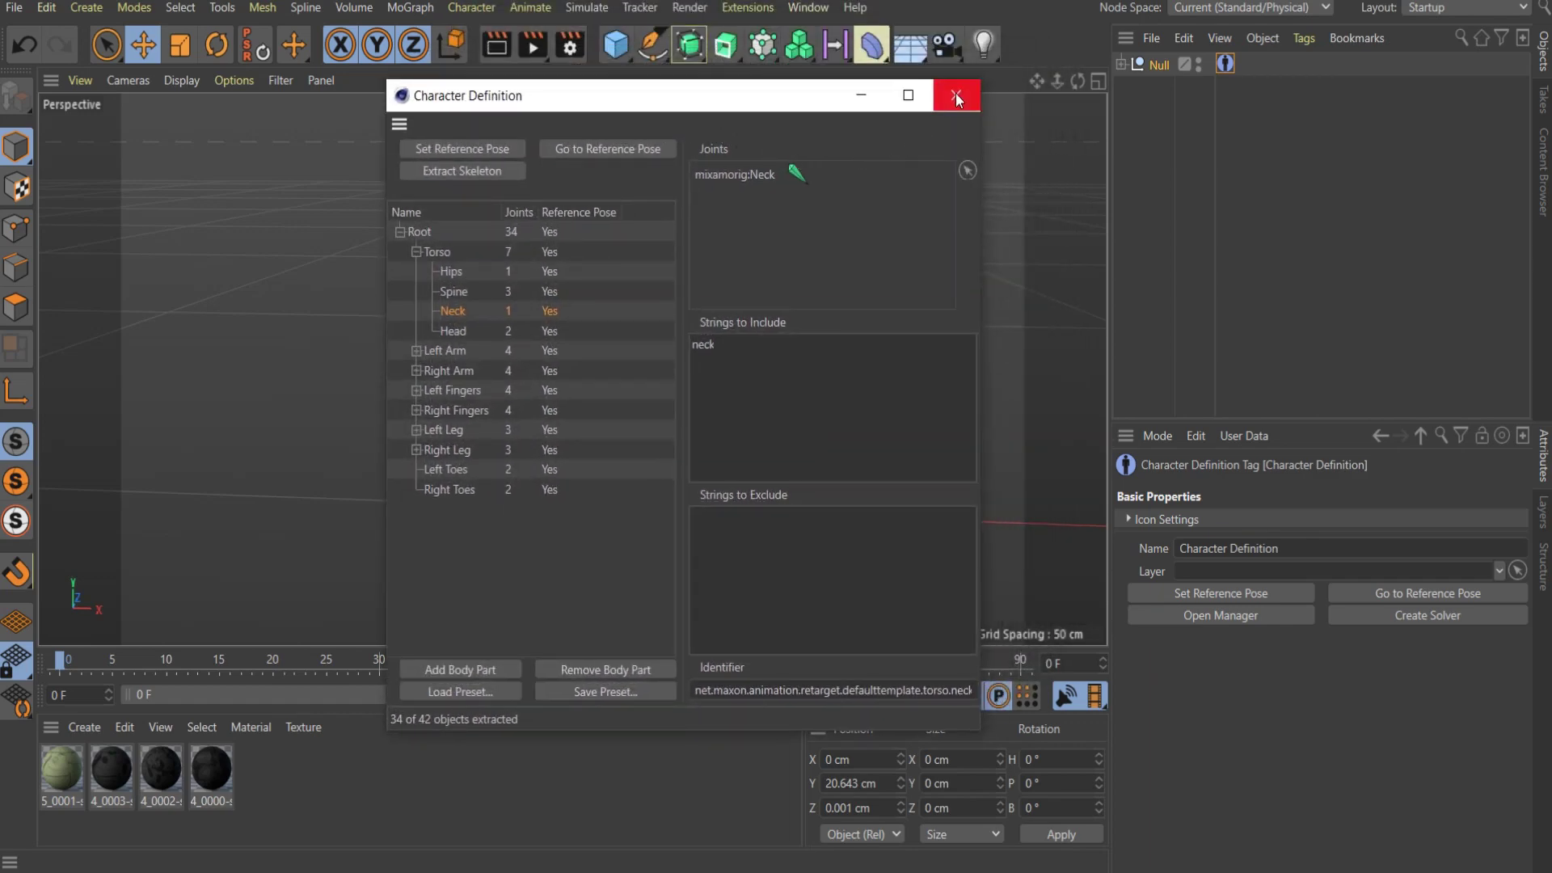
left_click(955, 97)
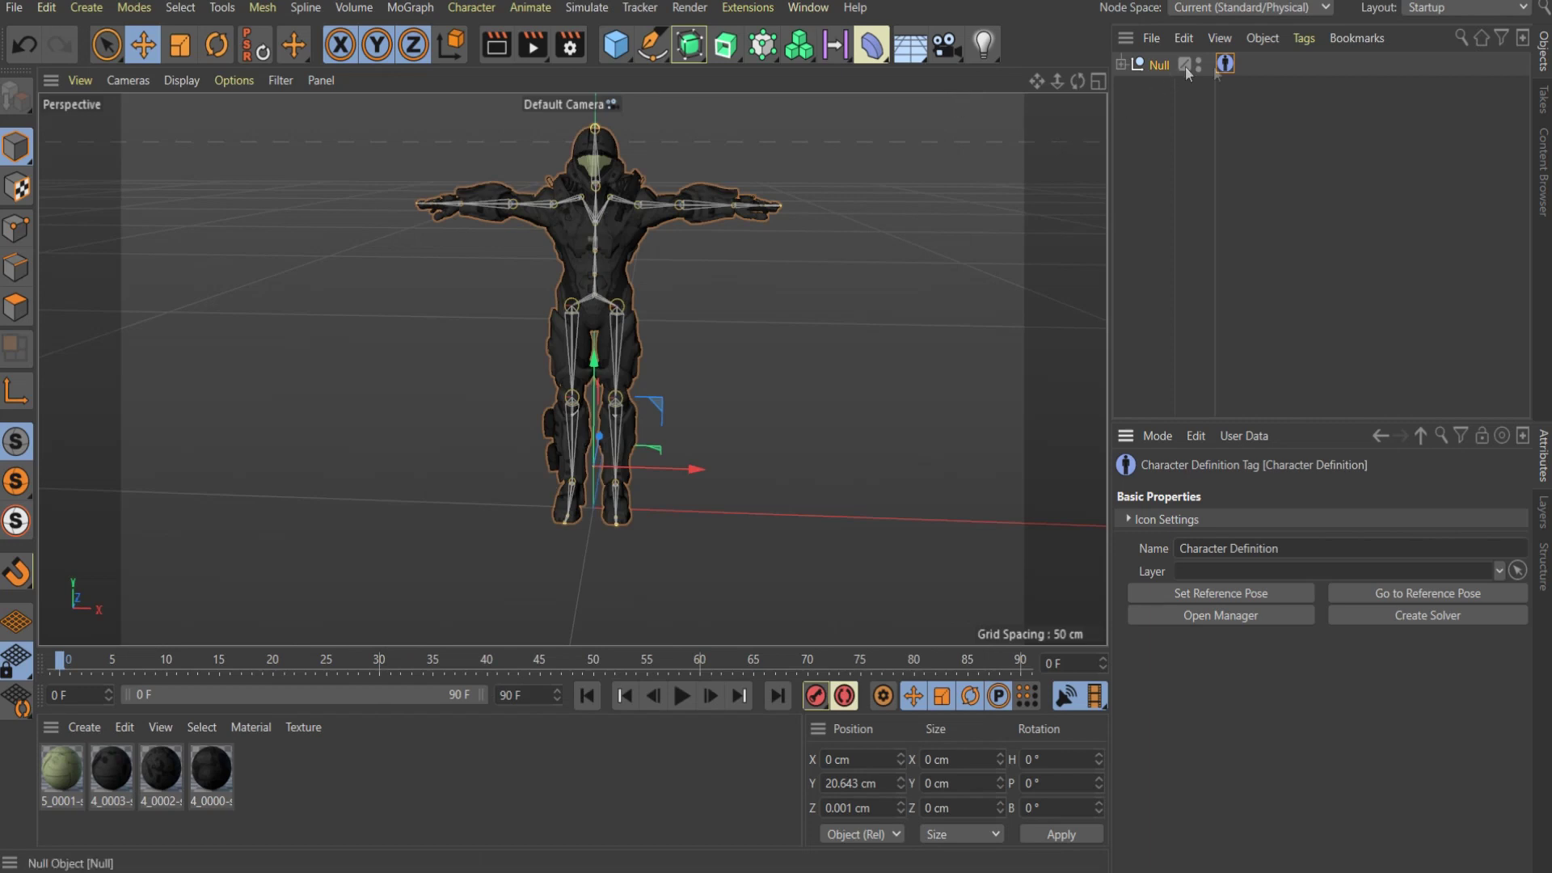
Create a Motion Solver on the Null and load the Running - Loop motion-capture clip.
left_click(1438, 617)
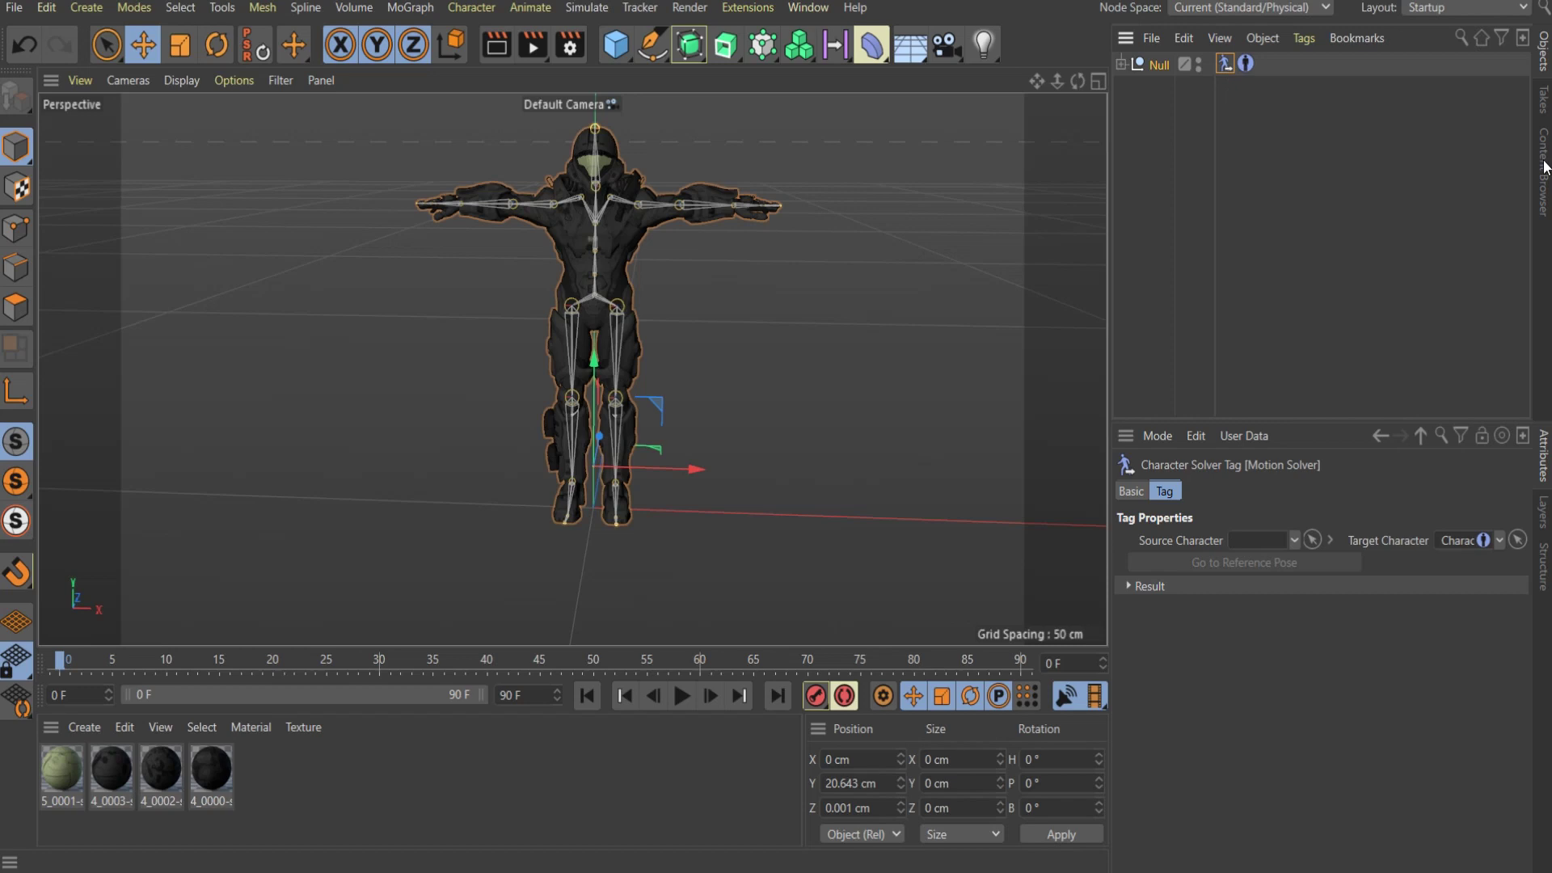
left_click(1545, 168)
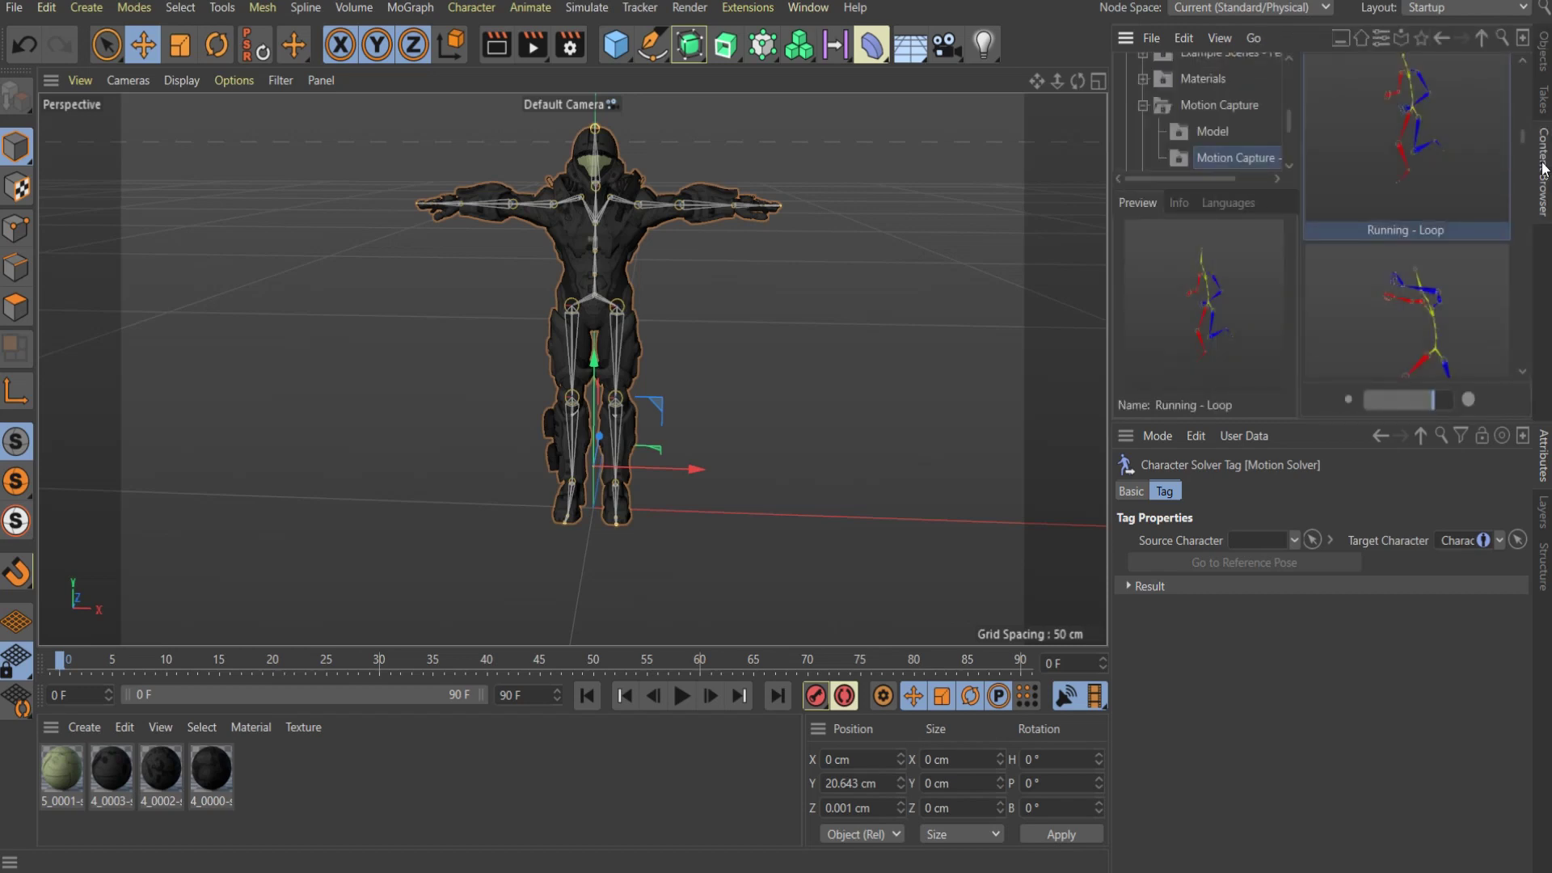
double_click(1415, 108)
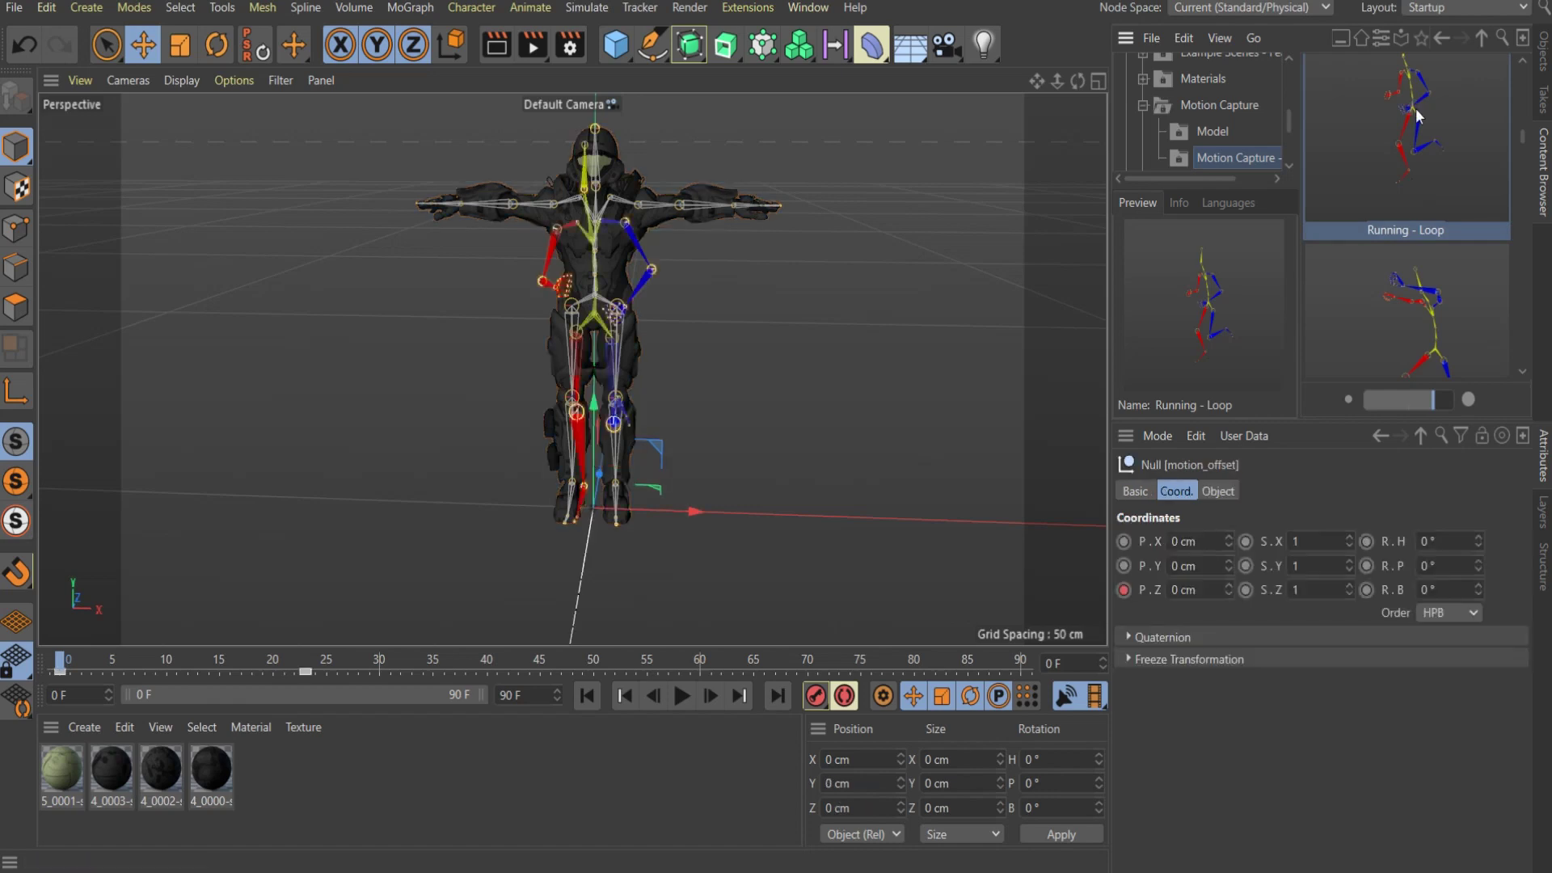
left_click(1546, 57)
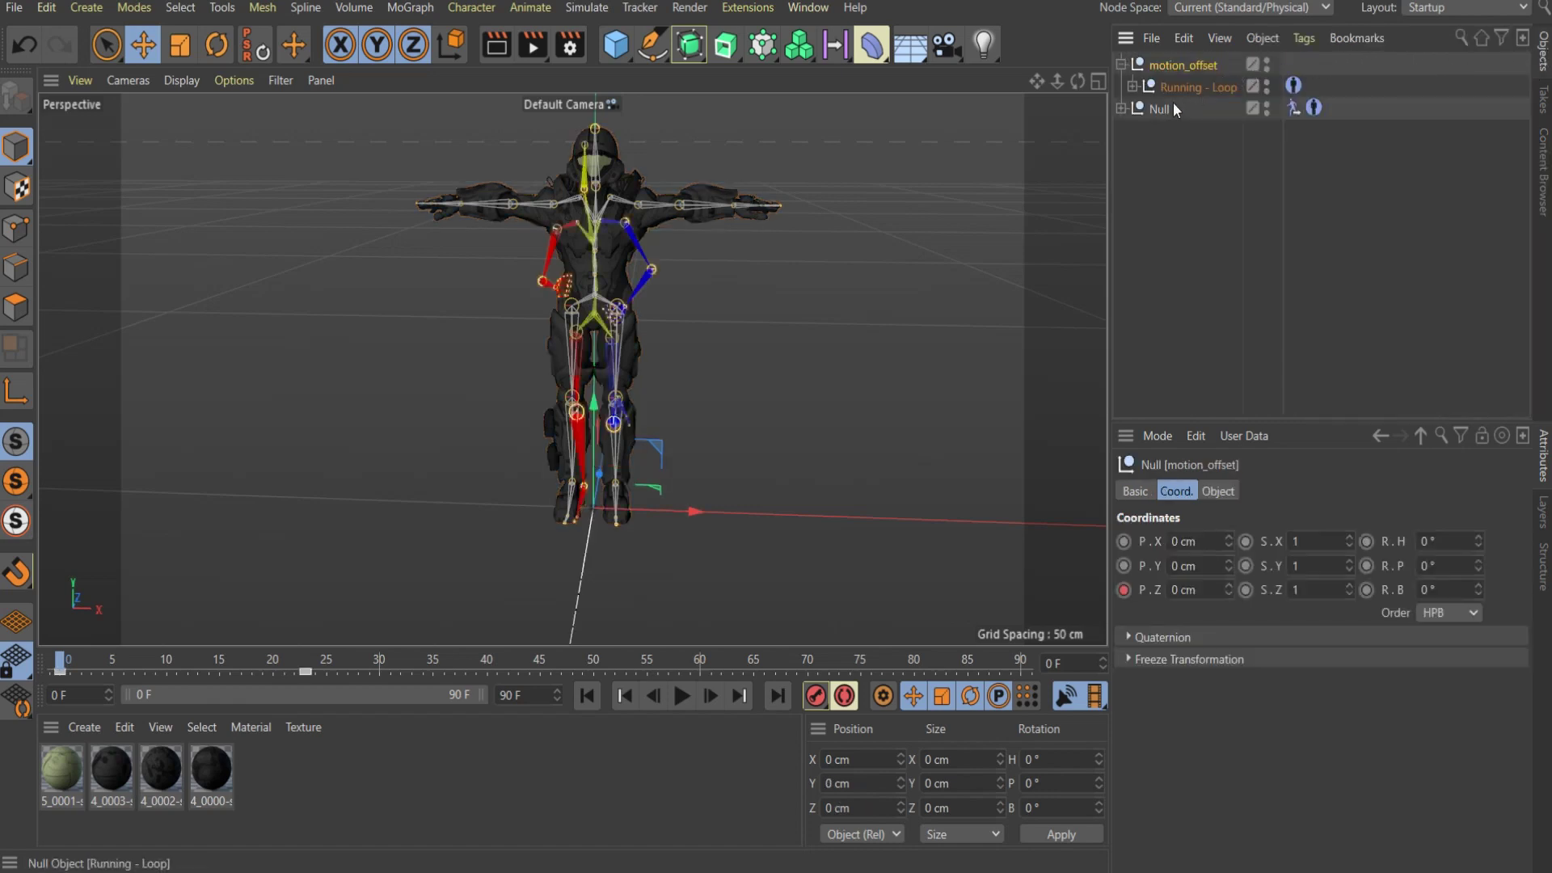
Set Running - Loop as the Motion Solver's source character and hide its skeleton.
left_click(1292, 108)
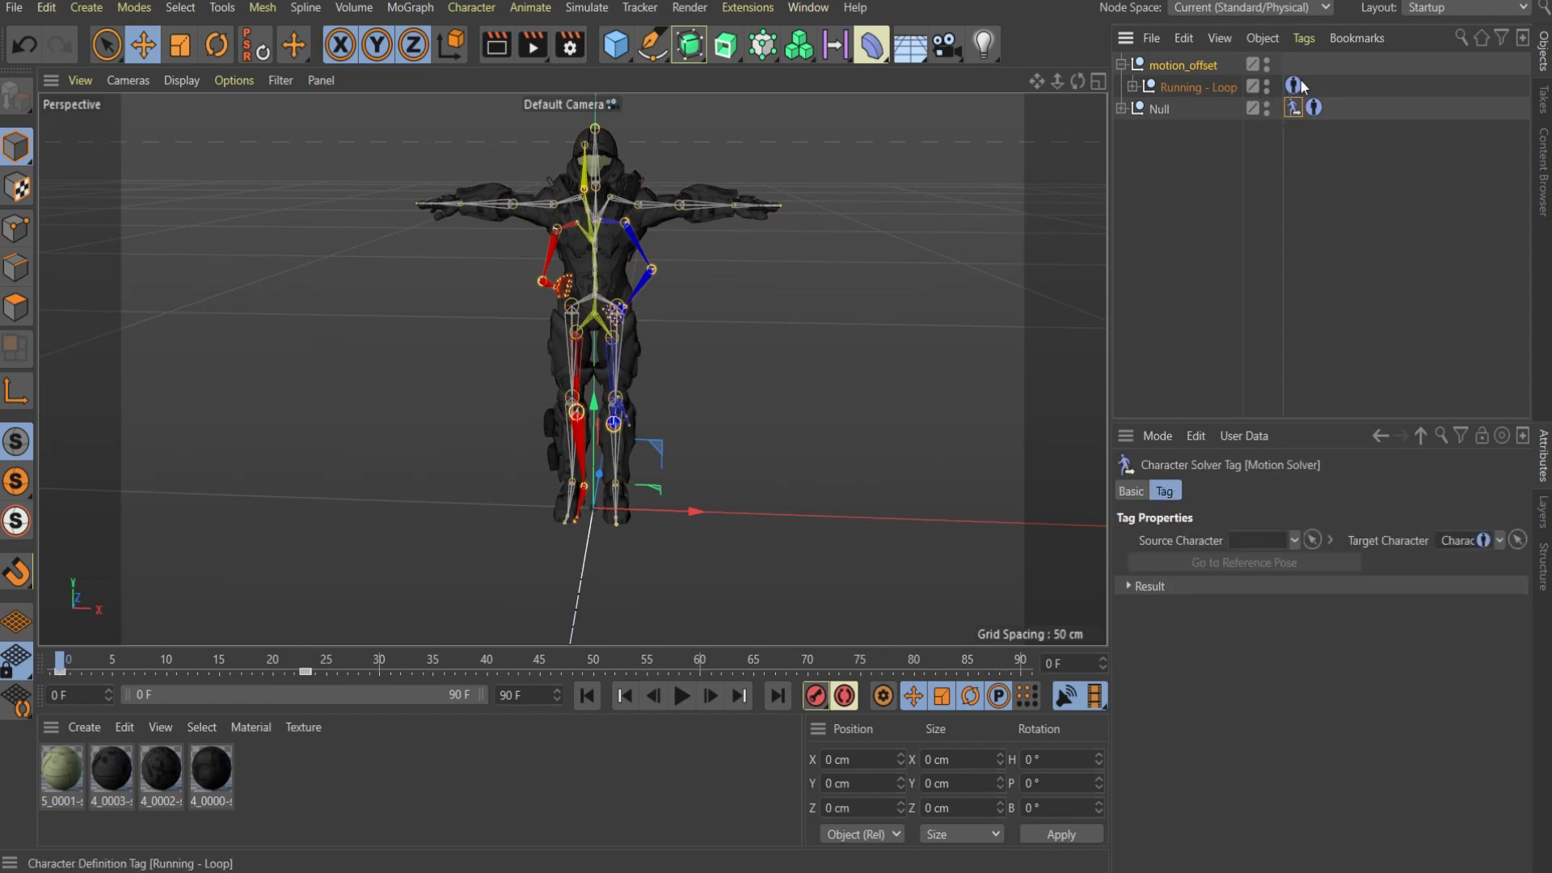
mouse_move(1294, 87)
left_mouse_down()
mouse_move(1315, 254)
mouse_move(1267, 549)
left_mouse_up()
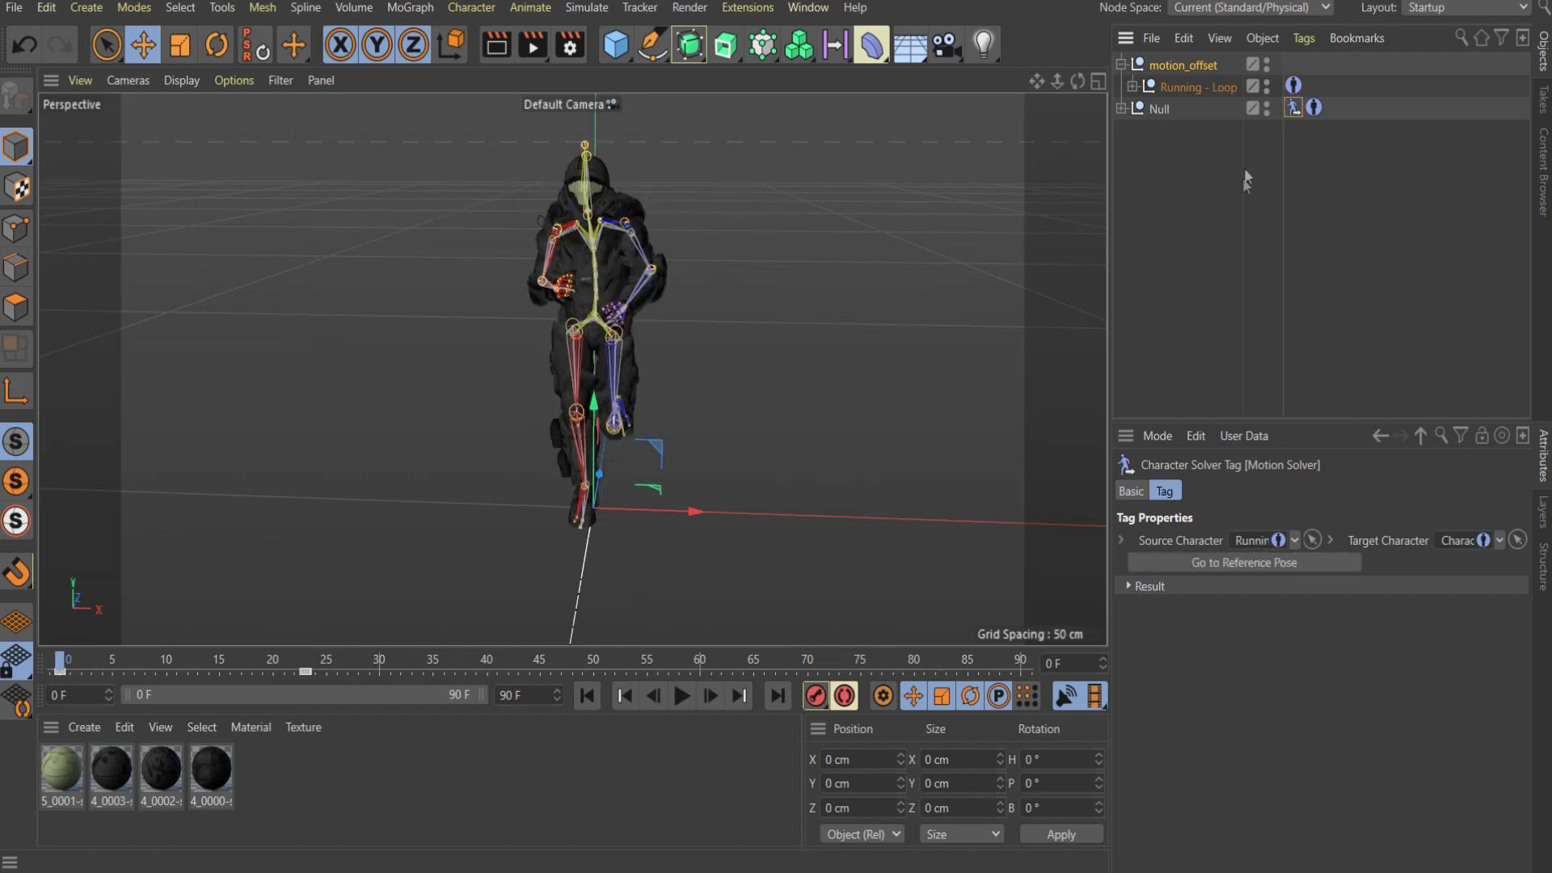
left_click(1267, 83)
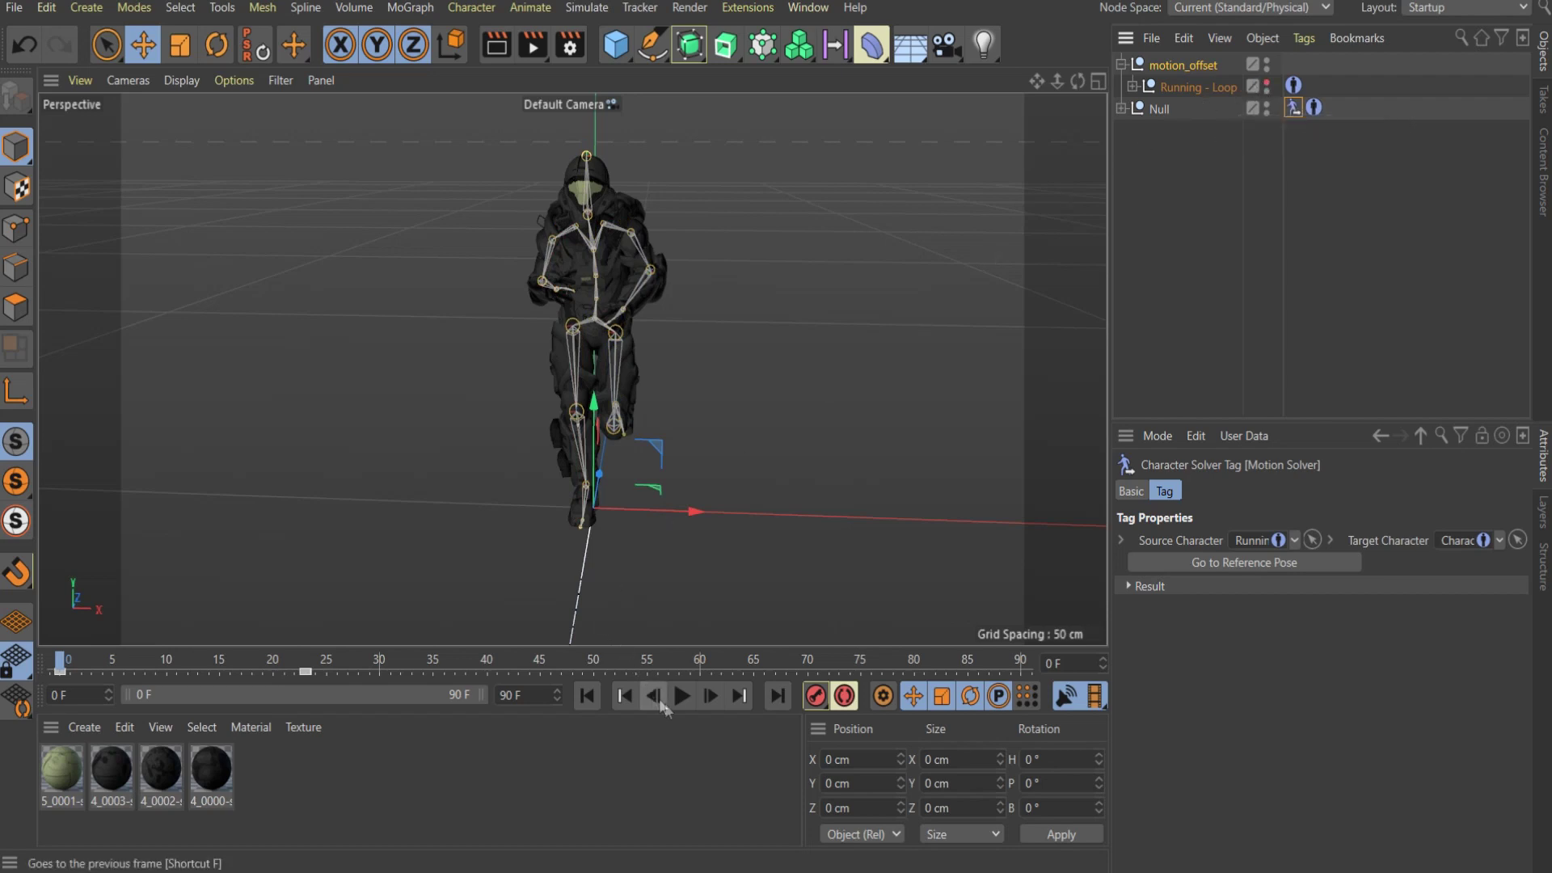
Preview the run, then parent the Null under Running - Loop.
left_click(686, 701)
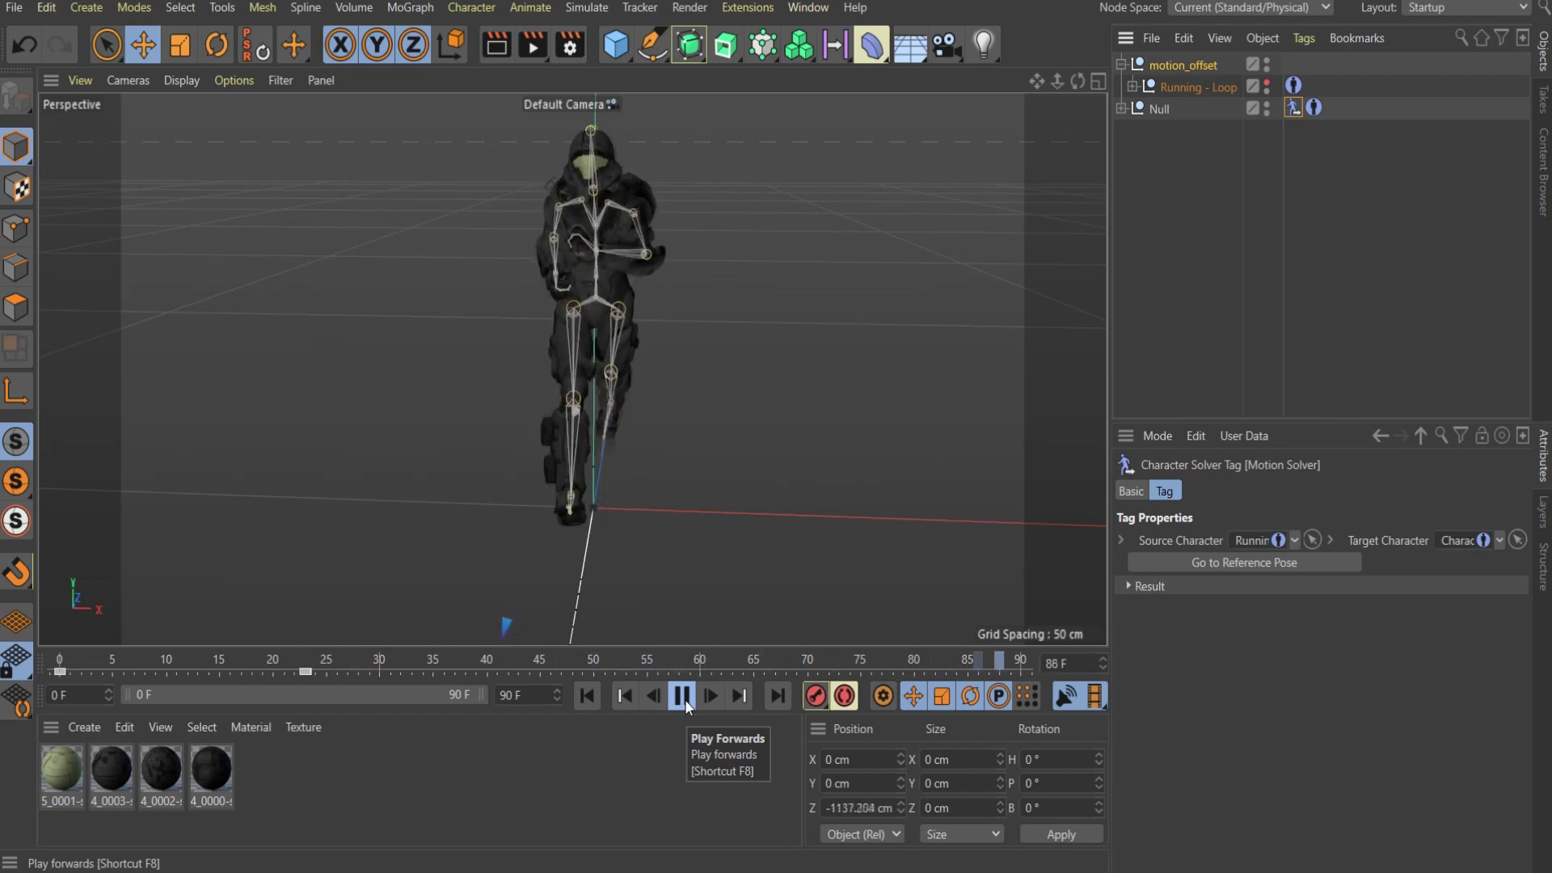
left_click(686, 700)
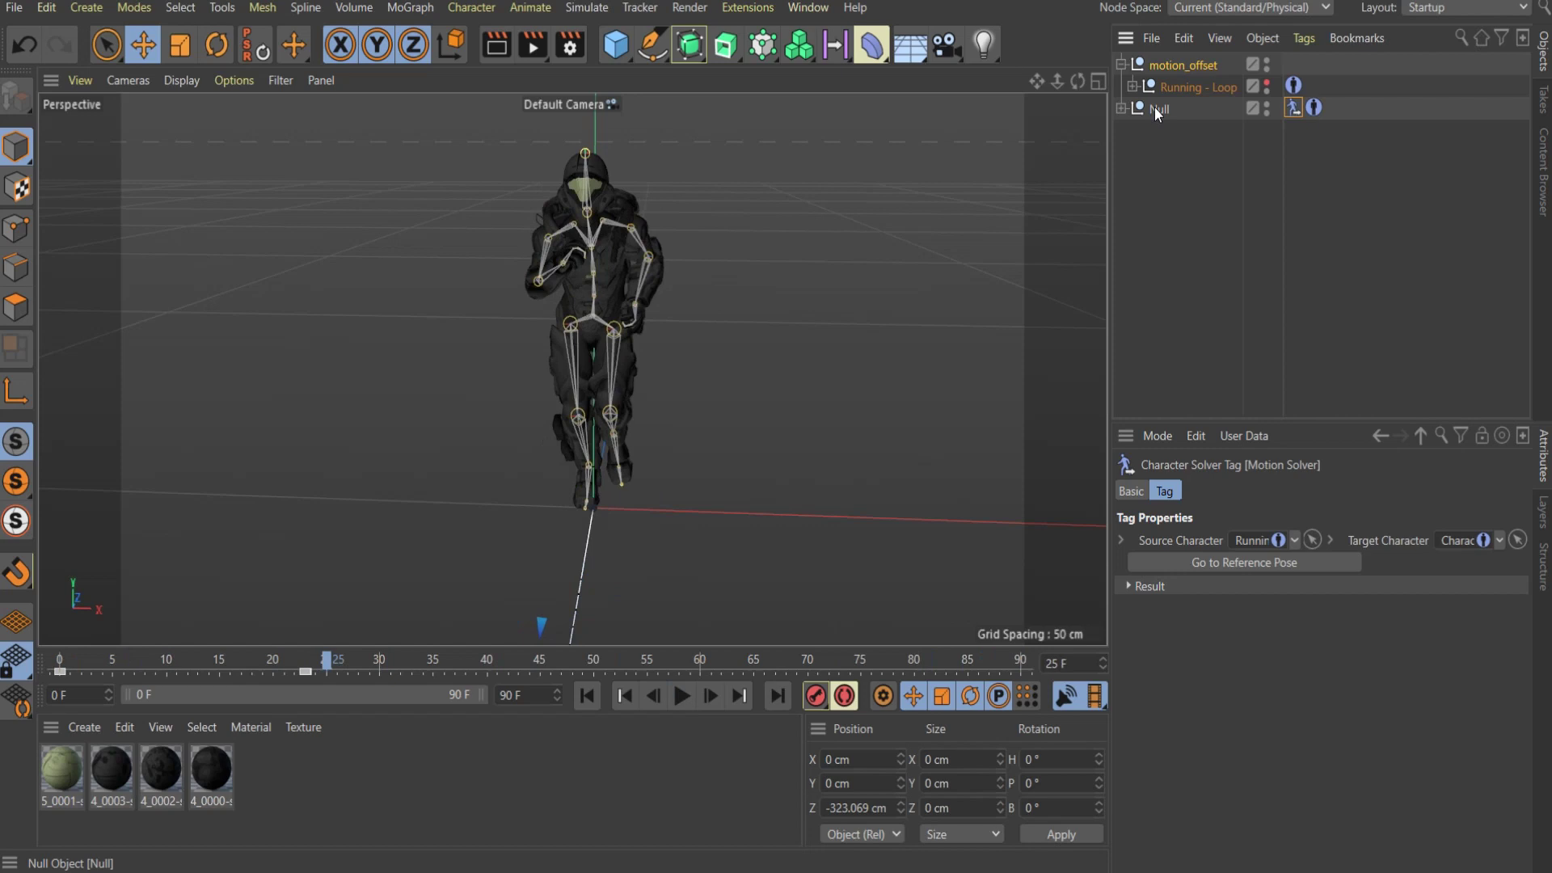
left_click_drag(1155, 107, 1190, 85)
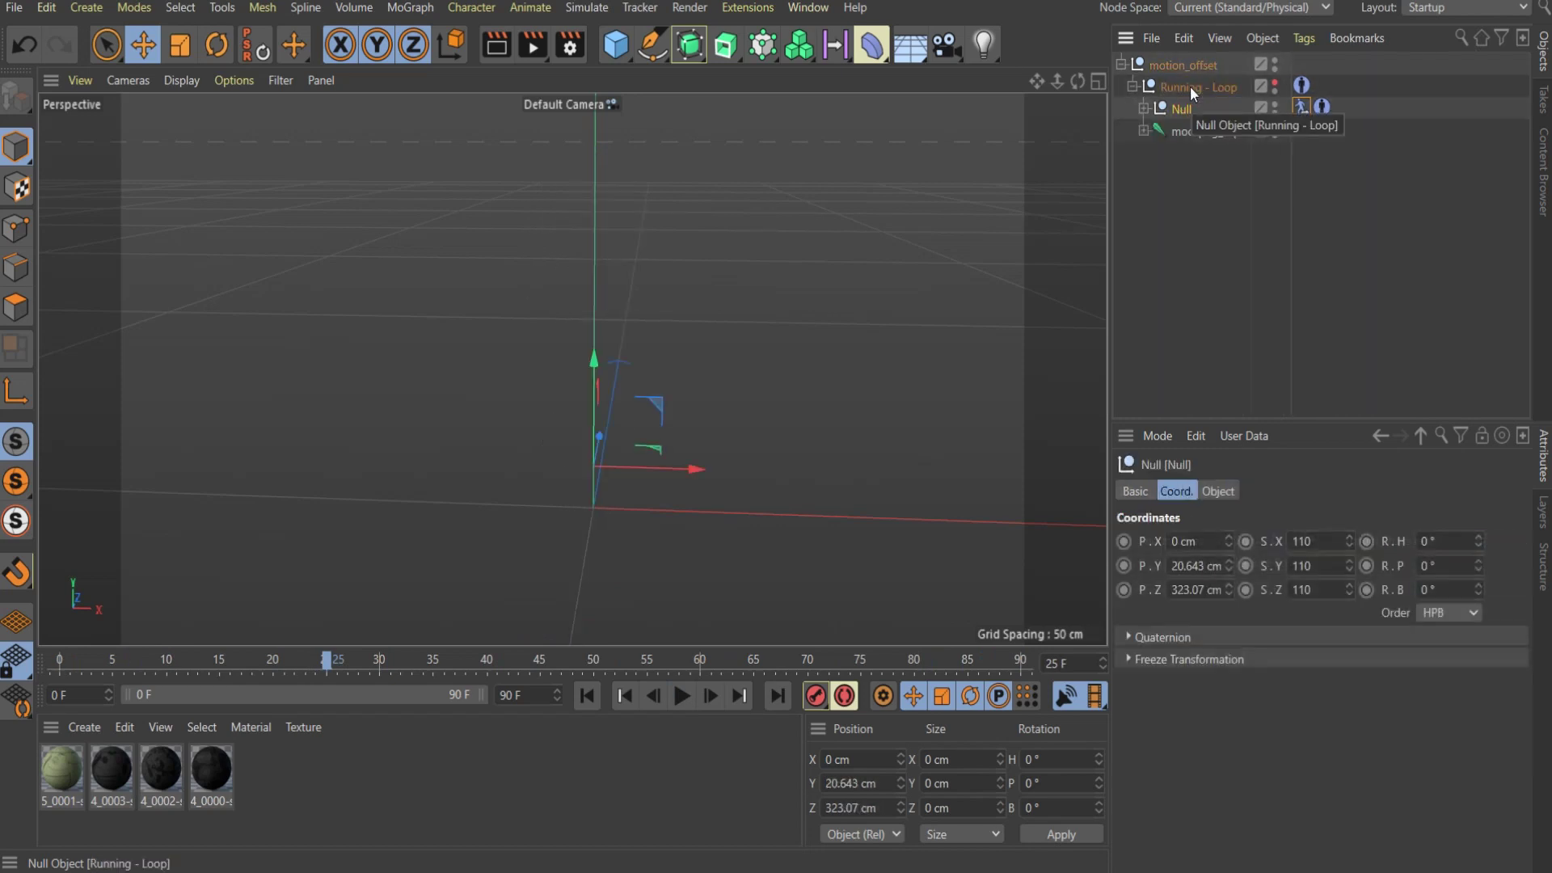
Show the Running - Loop rig again and play the run to frame 42 from a closer view.
left_click(585, 705)
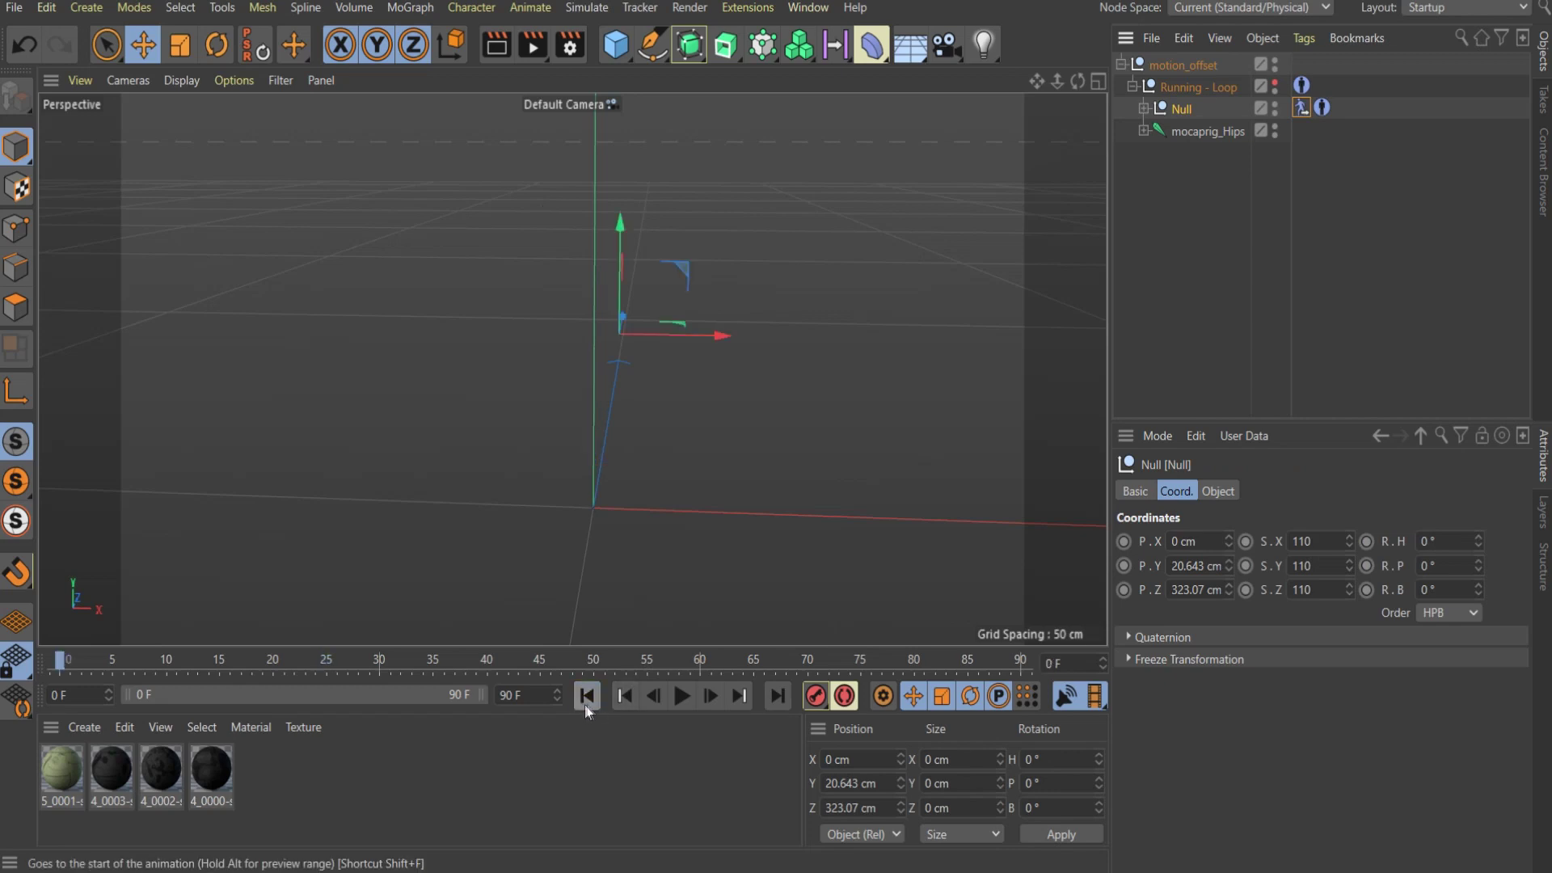
scroll(475, 393, "down", 2)
scroll(530, 361, "down", 2)
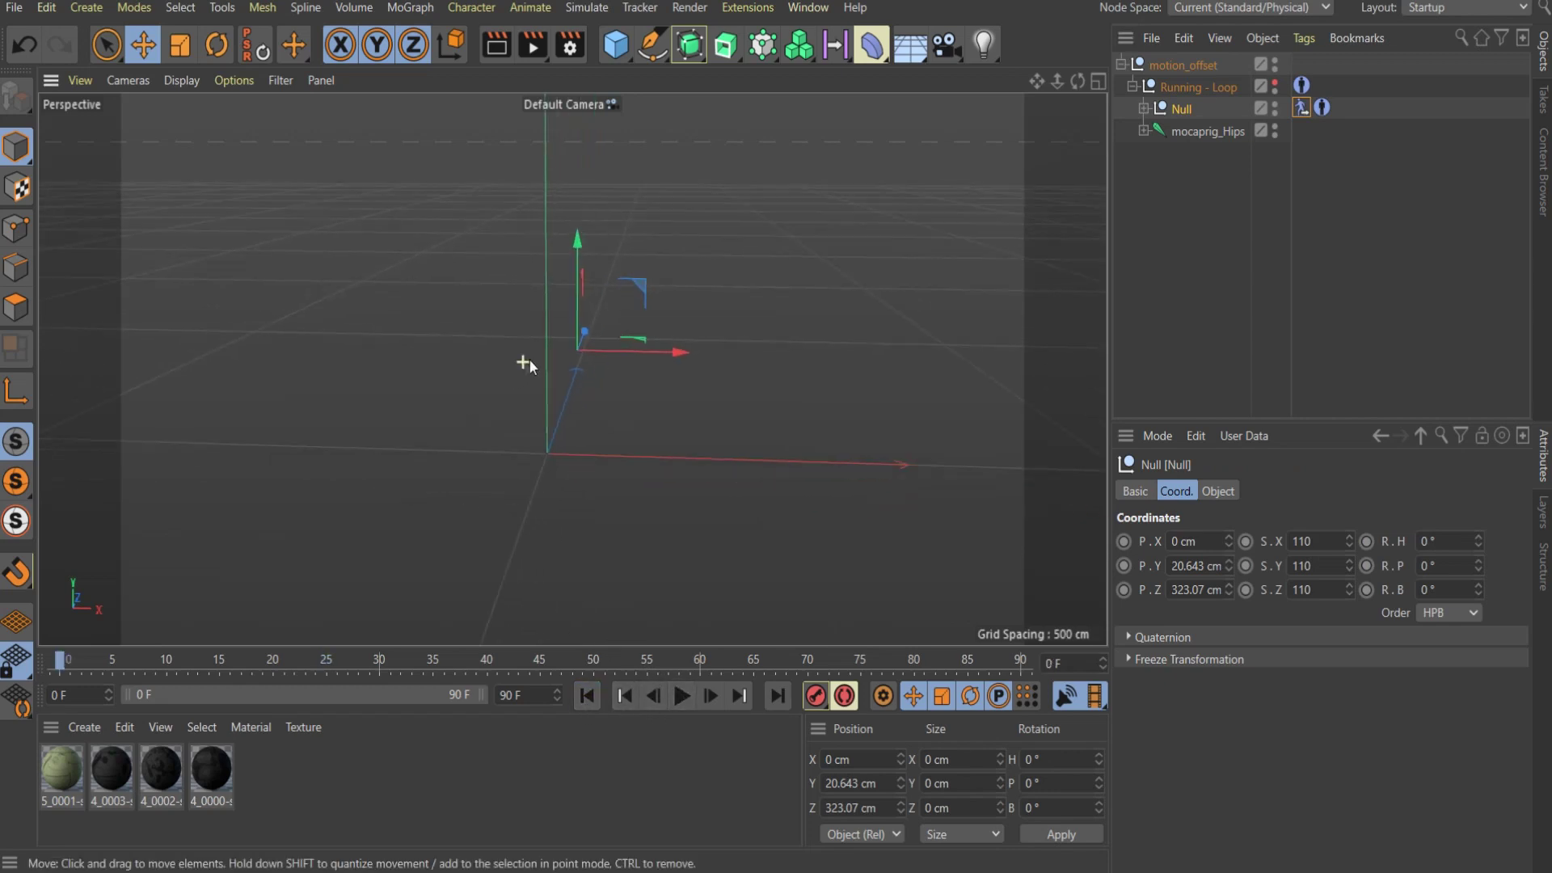
mouse_move(572, 369)
left_mouse_down("alt")
mouse_move(609, 433)
mouse_move(622, 417)
left_mouse_up("alt")
left_click(1276, 82)
right_click_drag(432, 278, 535, 414, "alt")
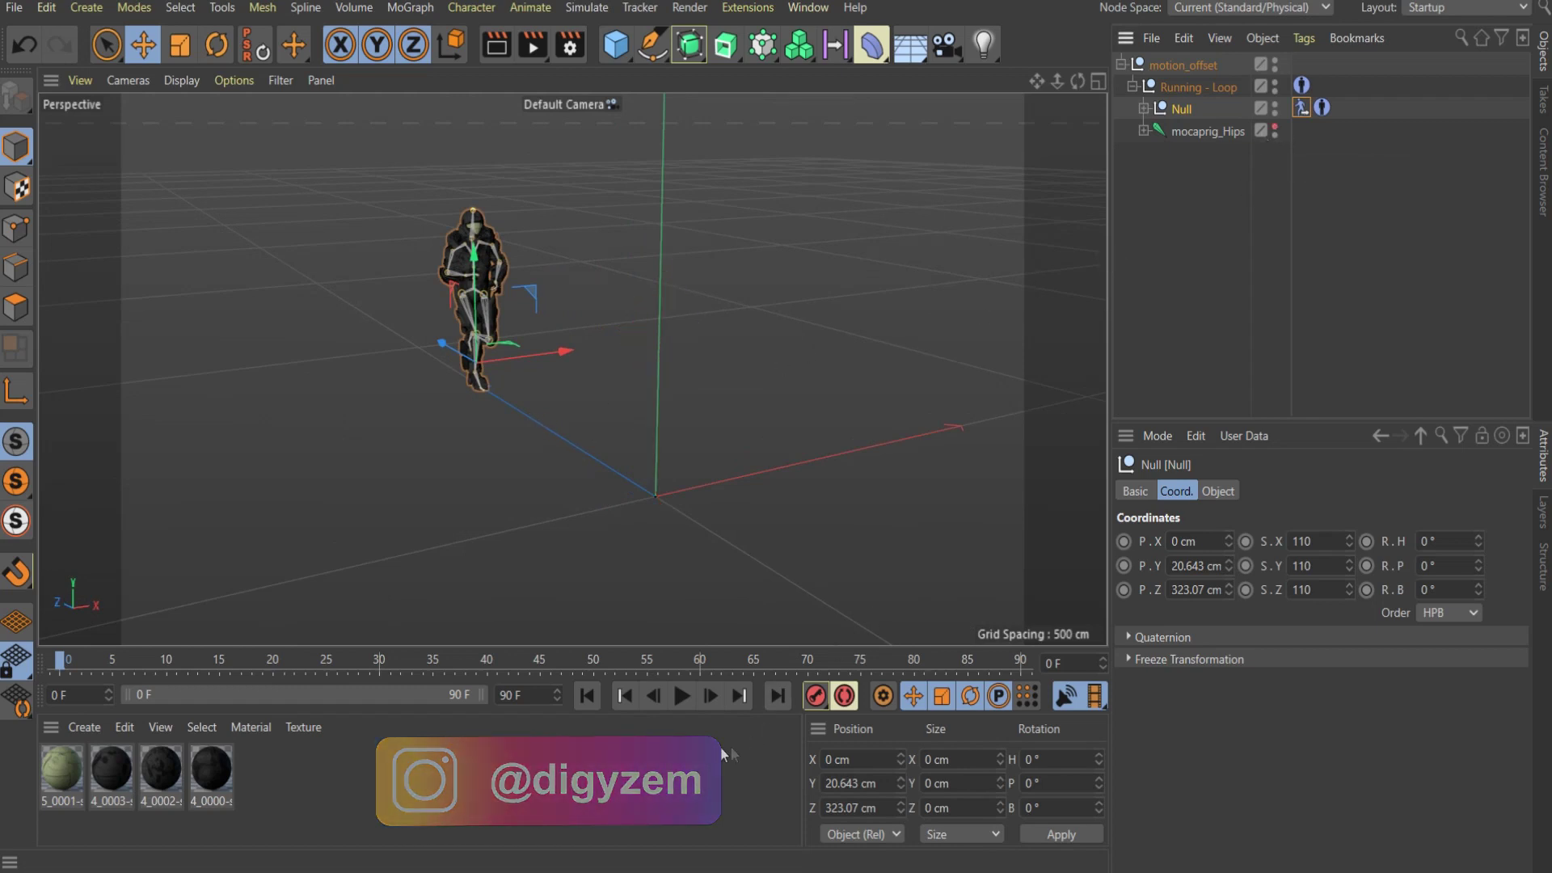
left_click(681, 697)
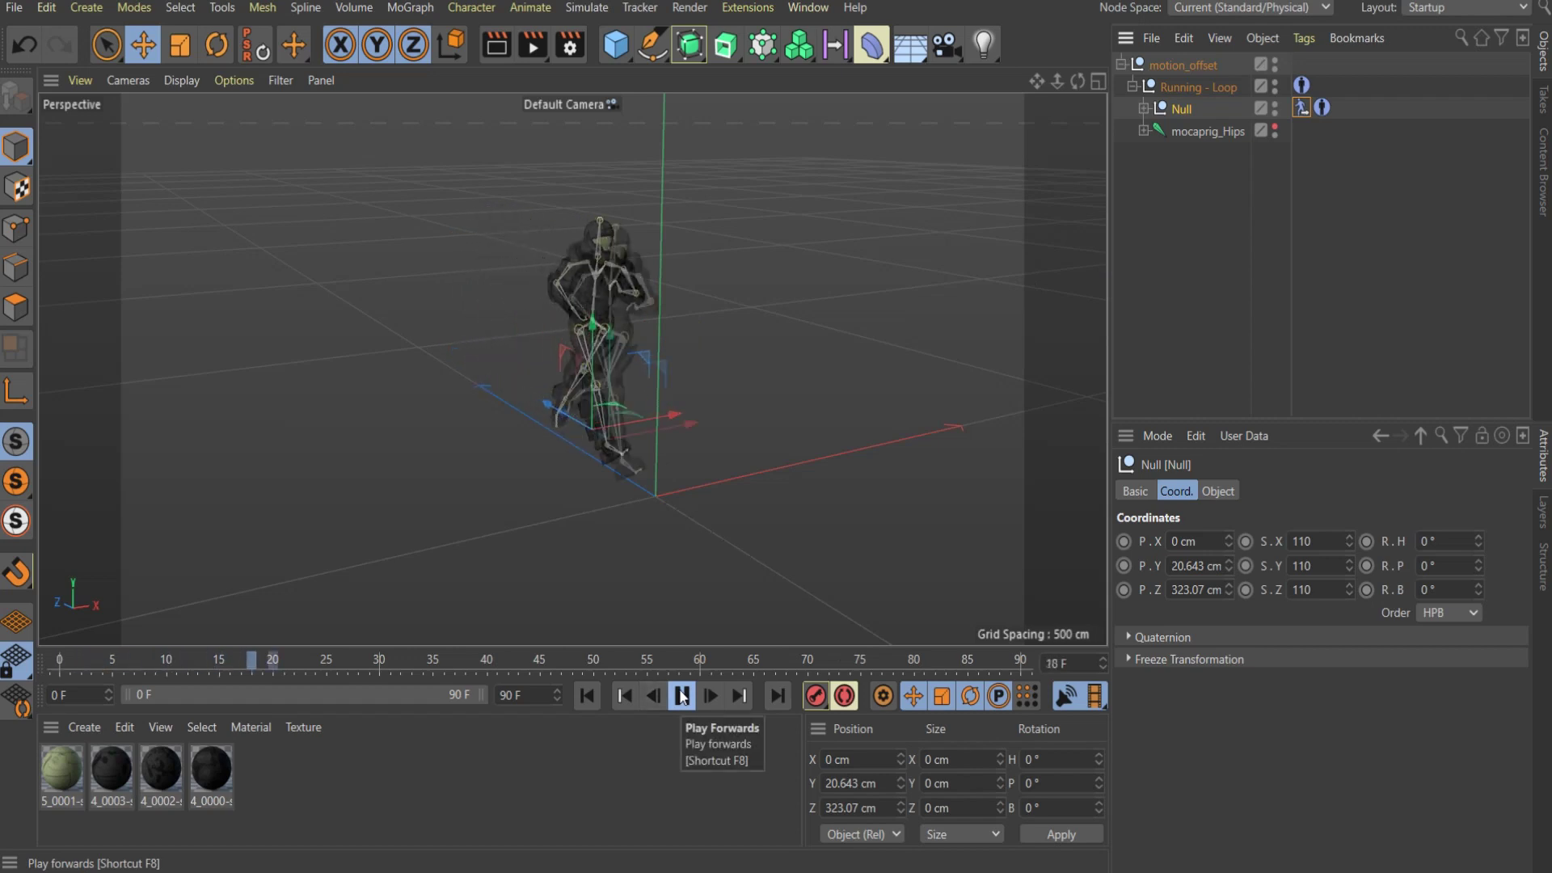
left_click(682, 697)
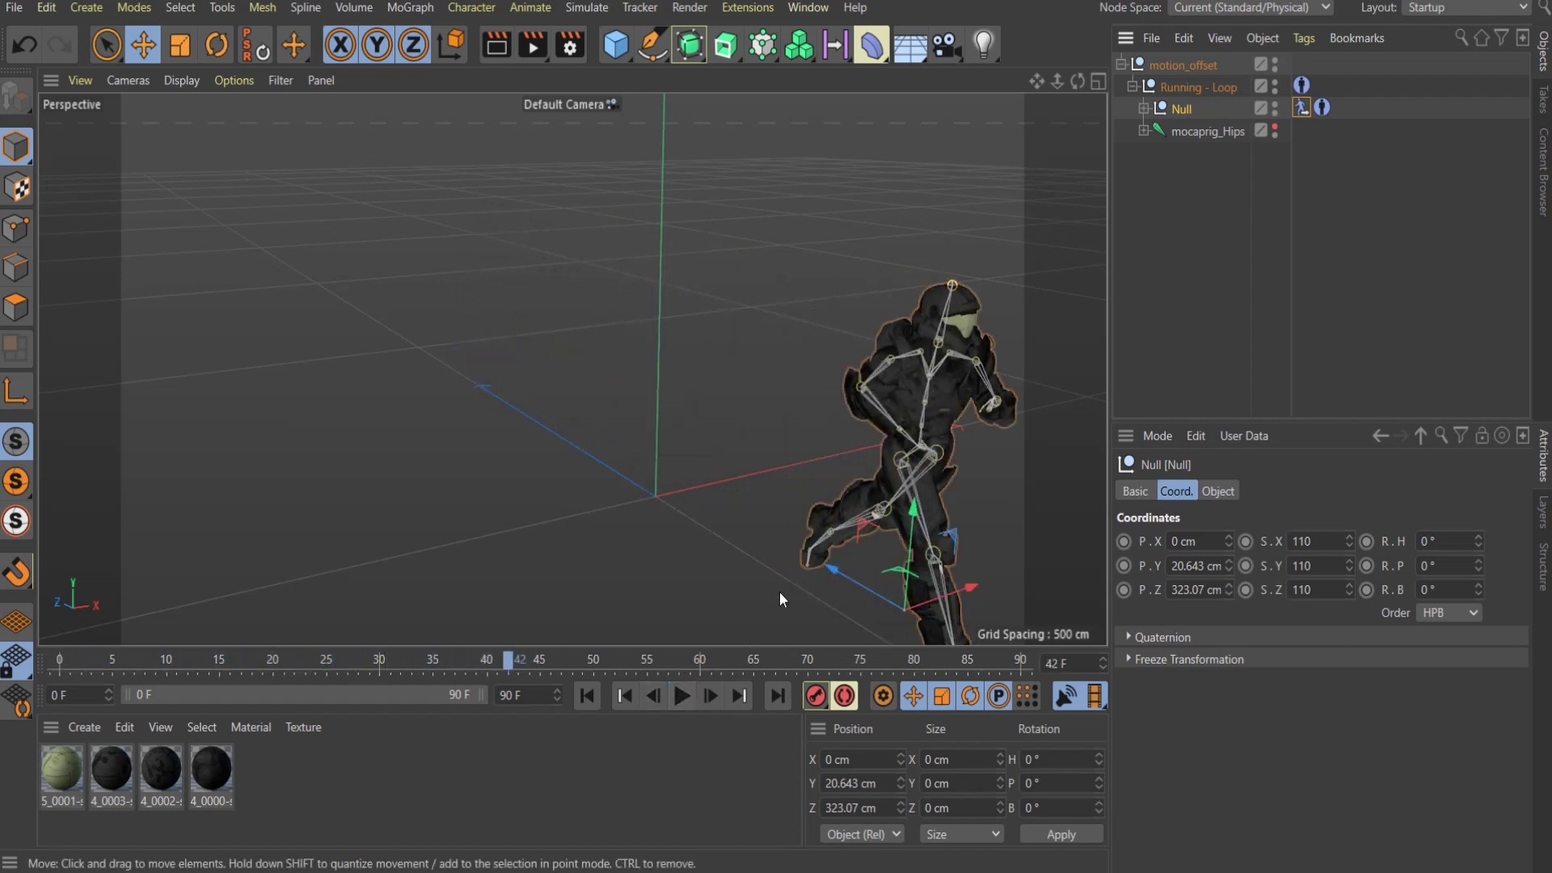
left_click_drag(780, 592, 699, 594, "alt")
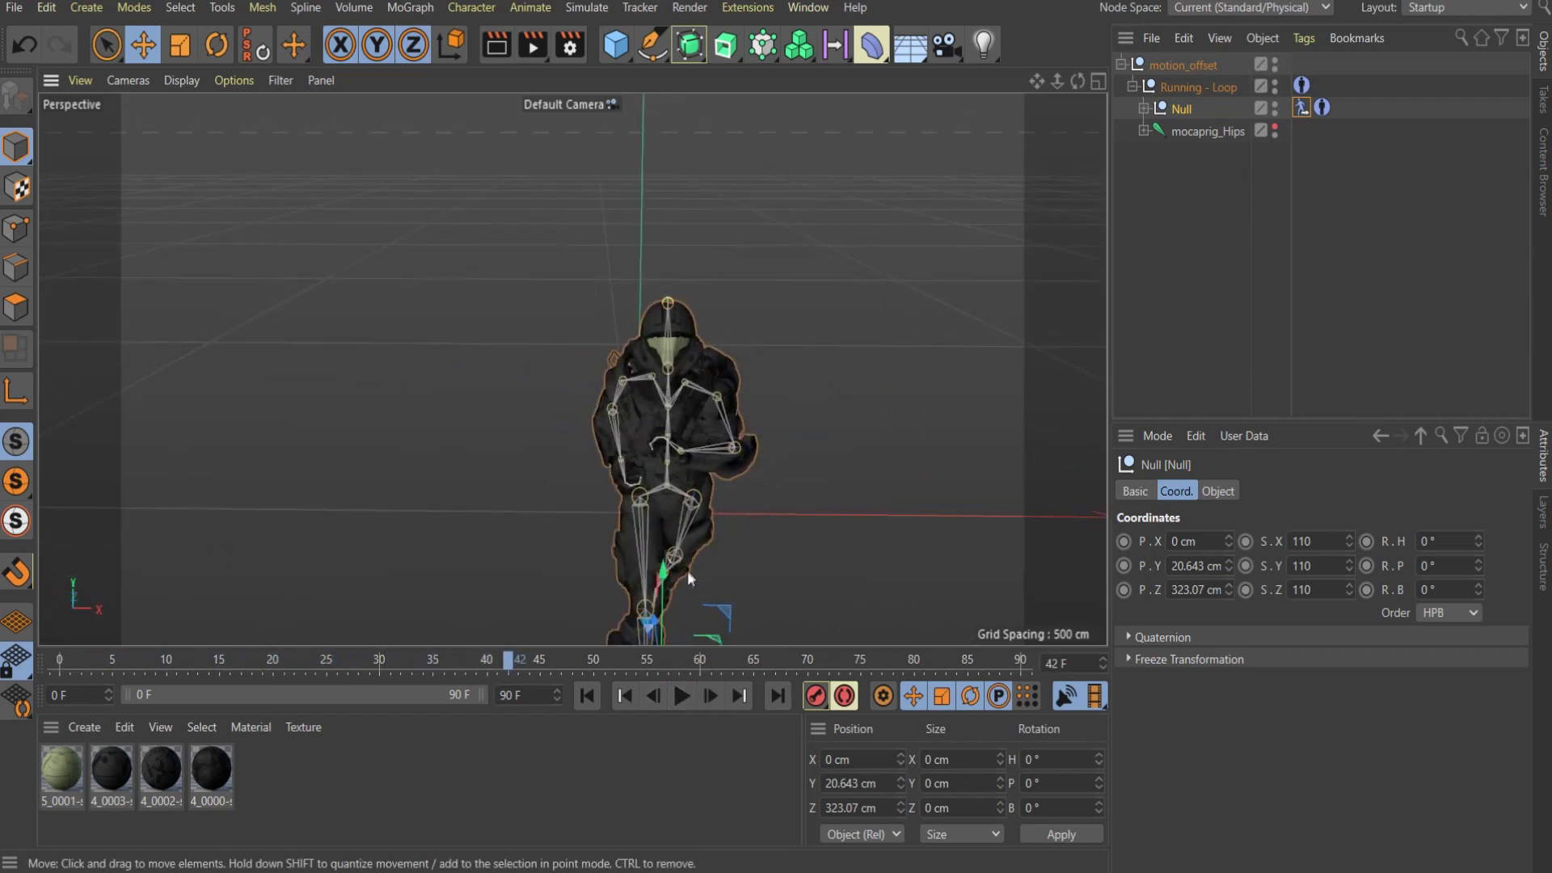
Replay the running animation from the start, pausing at frames 61 and 64.
left_click(587, 696)
left_click(682, 697)
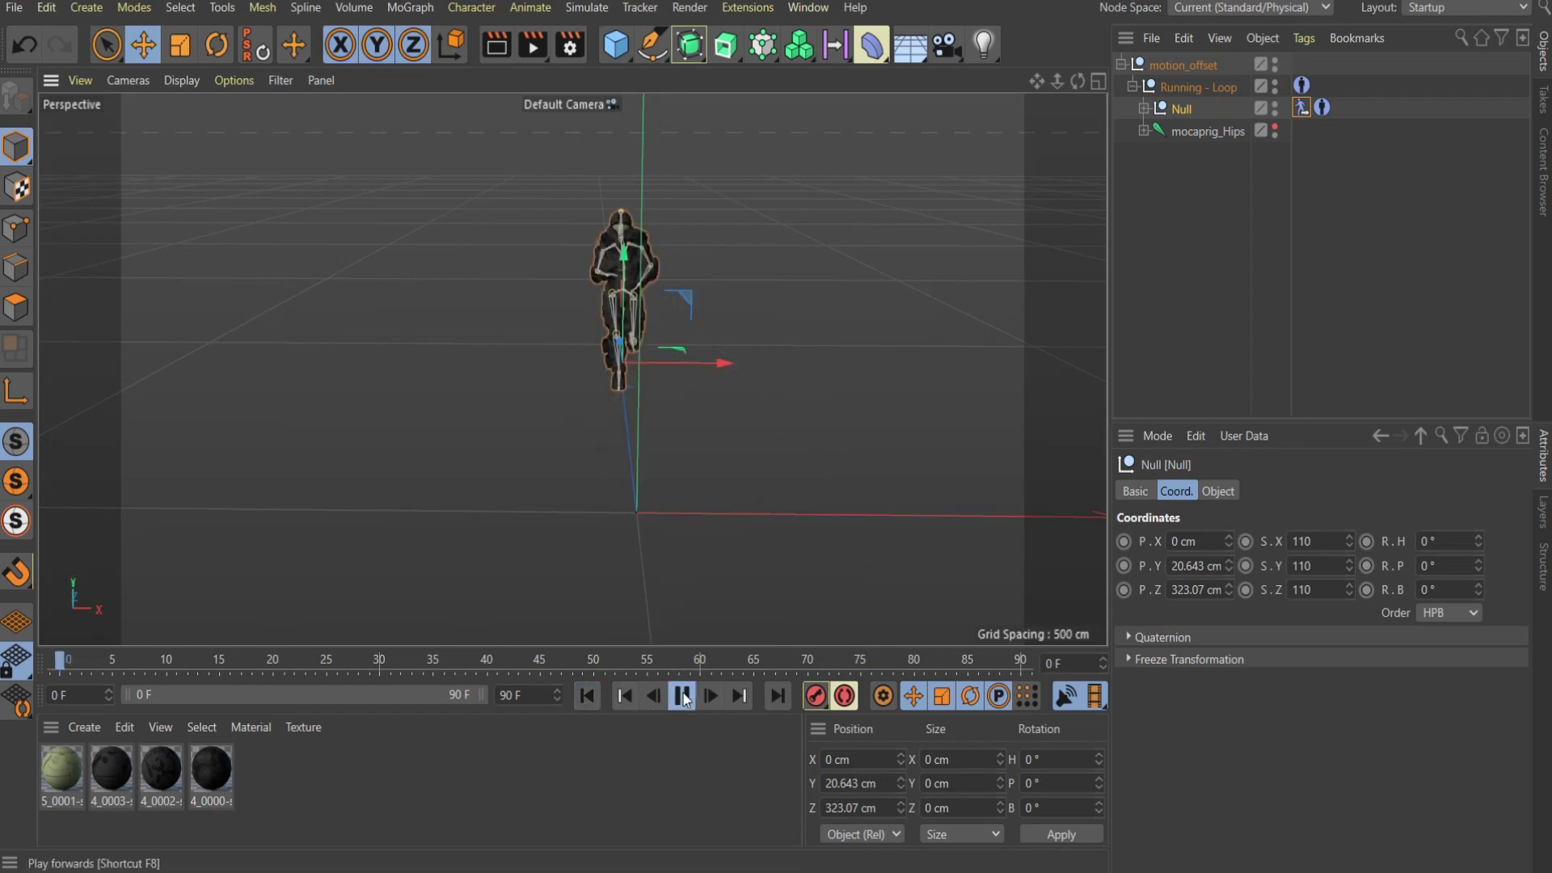
left_click(682, 697)
left_click(587, 696)
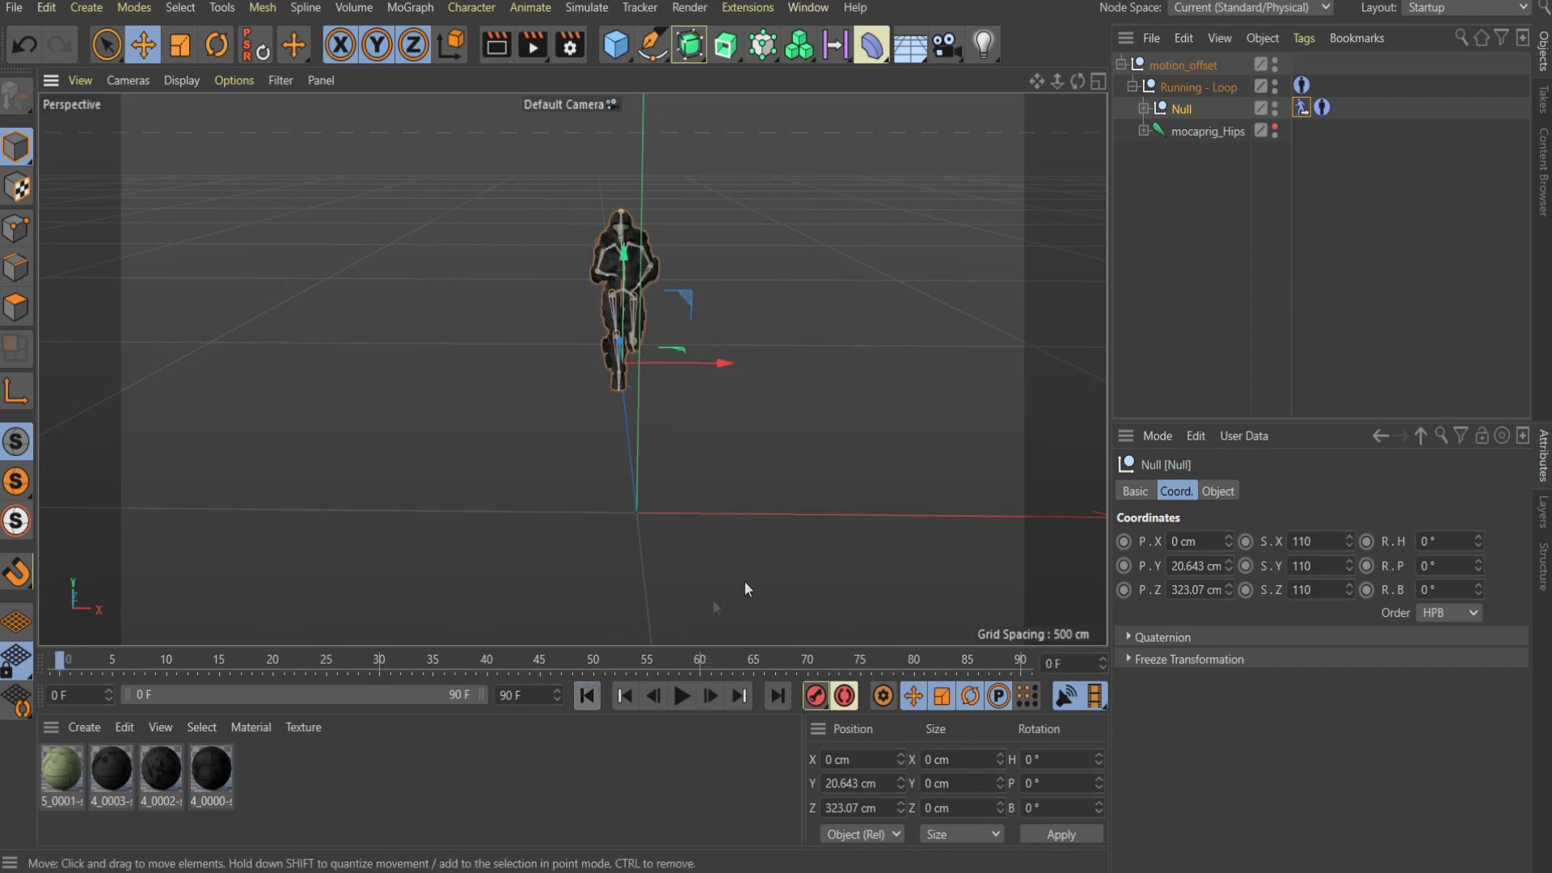
left_click(681, 697)
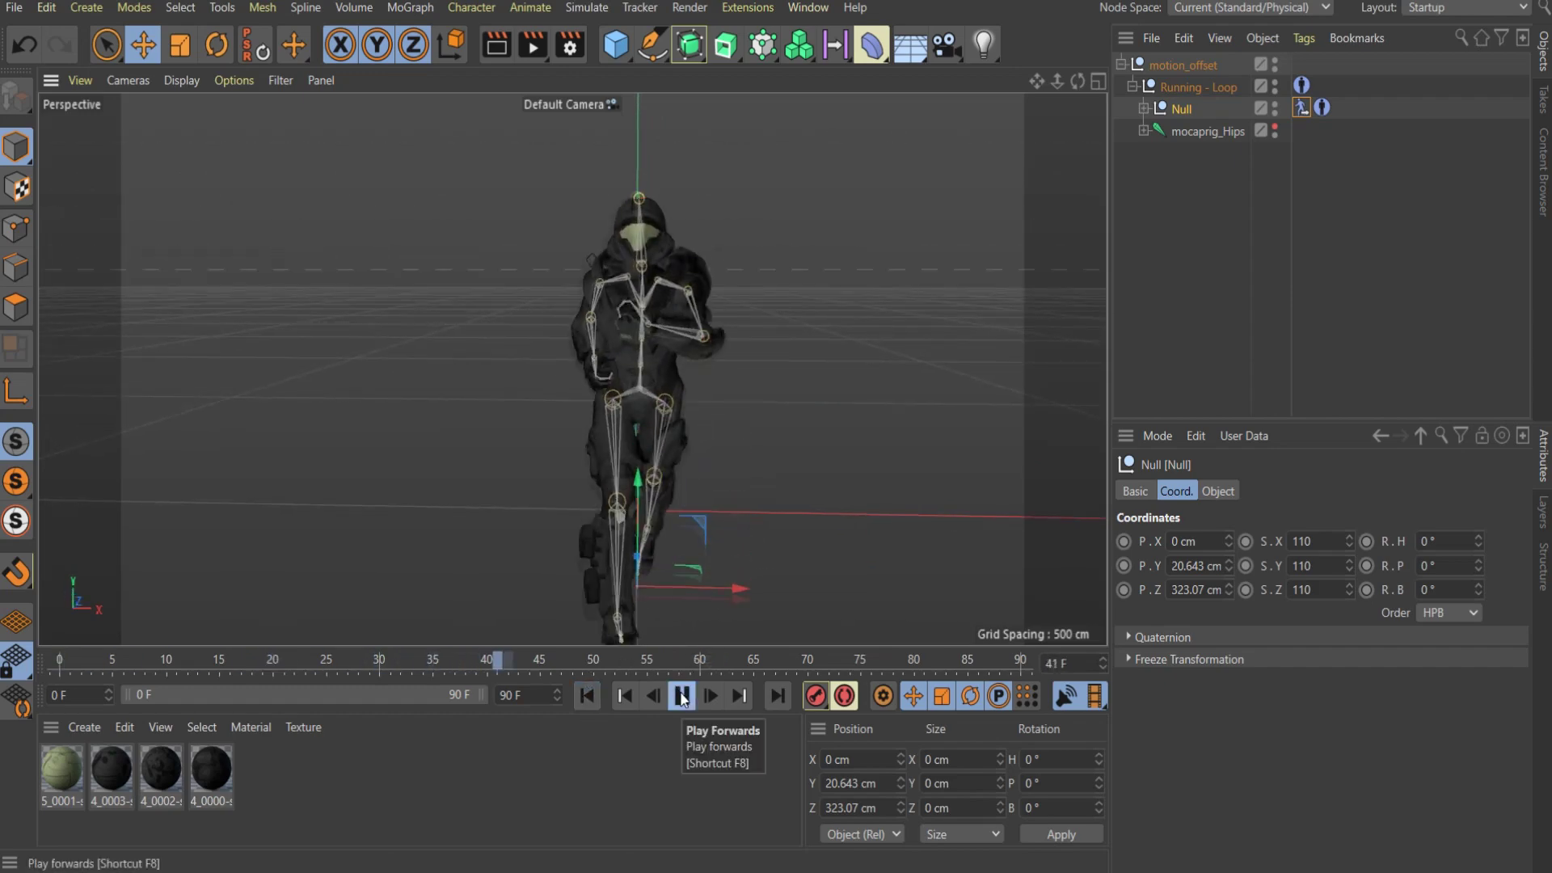
left_click(681, 696)
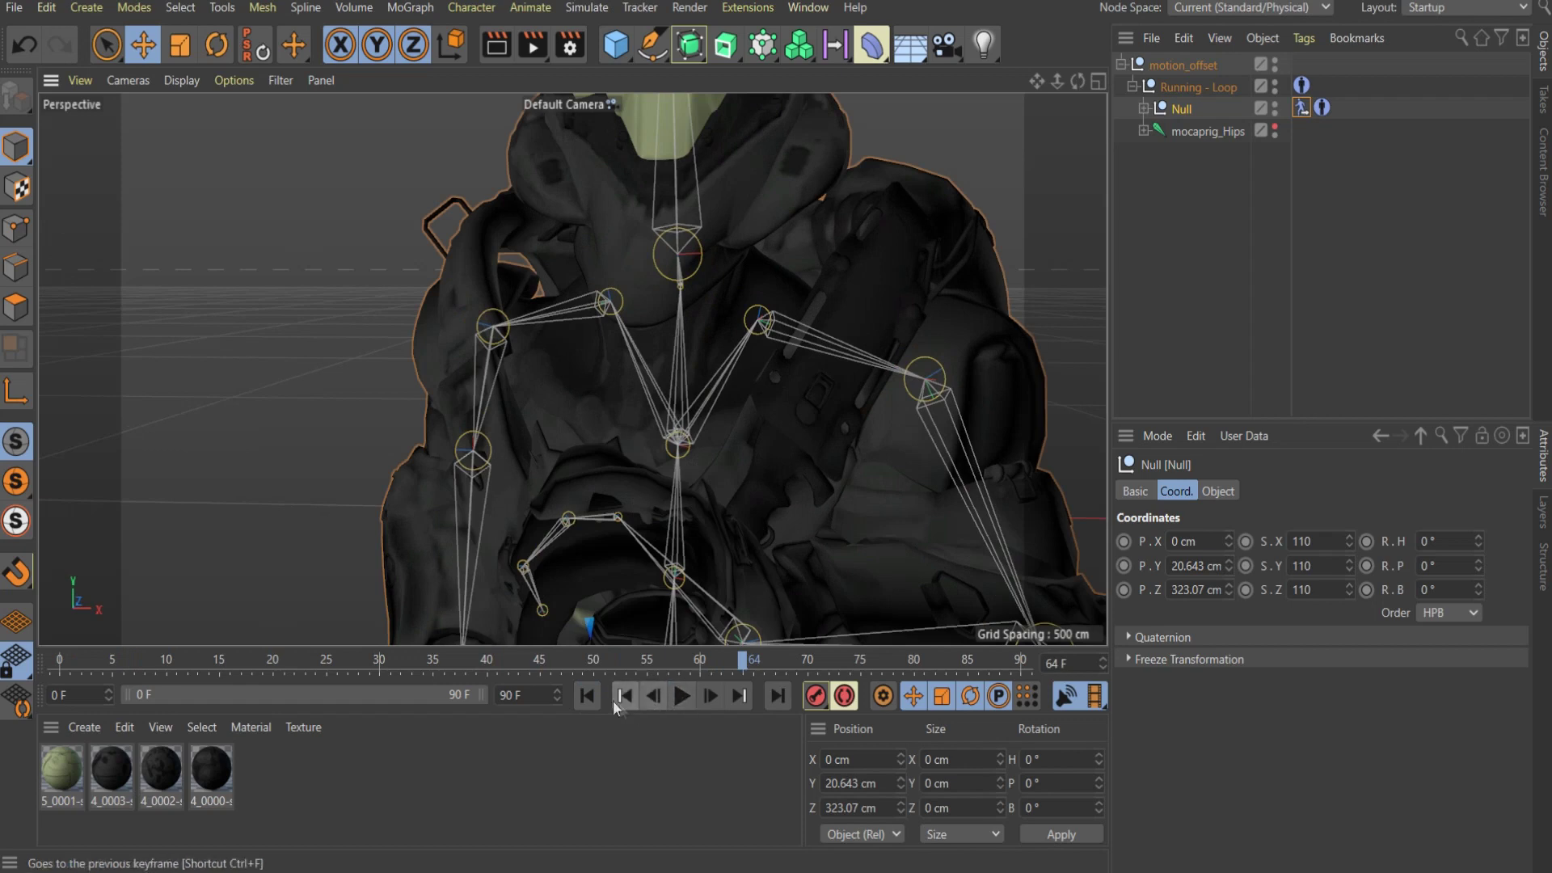
Move the Null out of Running - Loop to the top level and collapse motion_offset.
left_click(587, 696)
left_click_drag(553, 561, 637, 541, "alt")
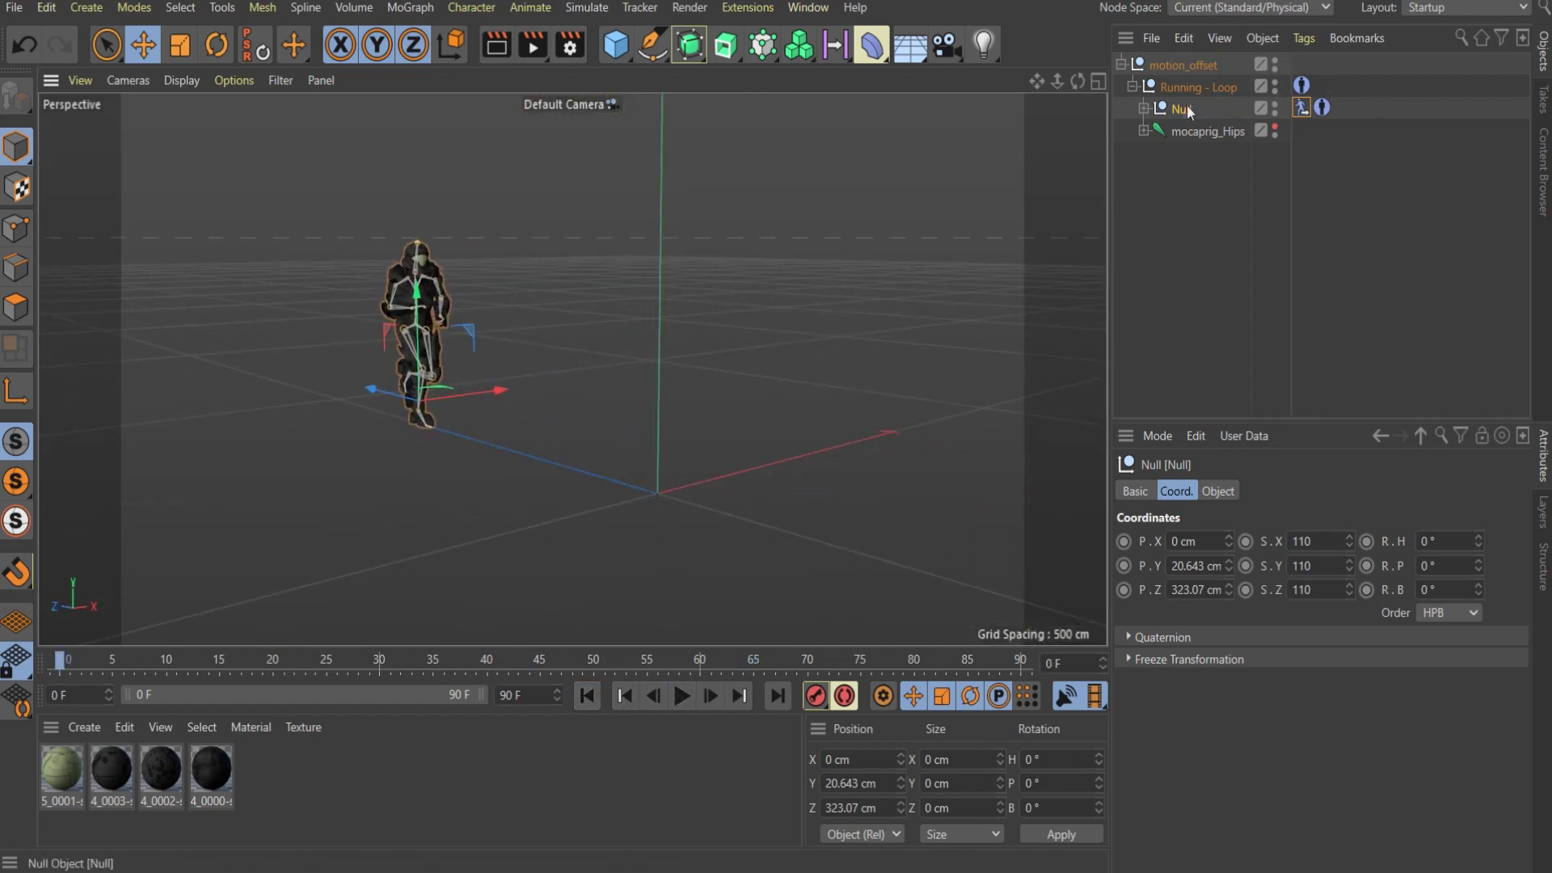
mouse_move(1177, 110)
left_mouse_down()
mouse_move(1132, 204)
mouse_move(1164, 188)
left_mouse_up()
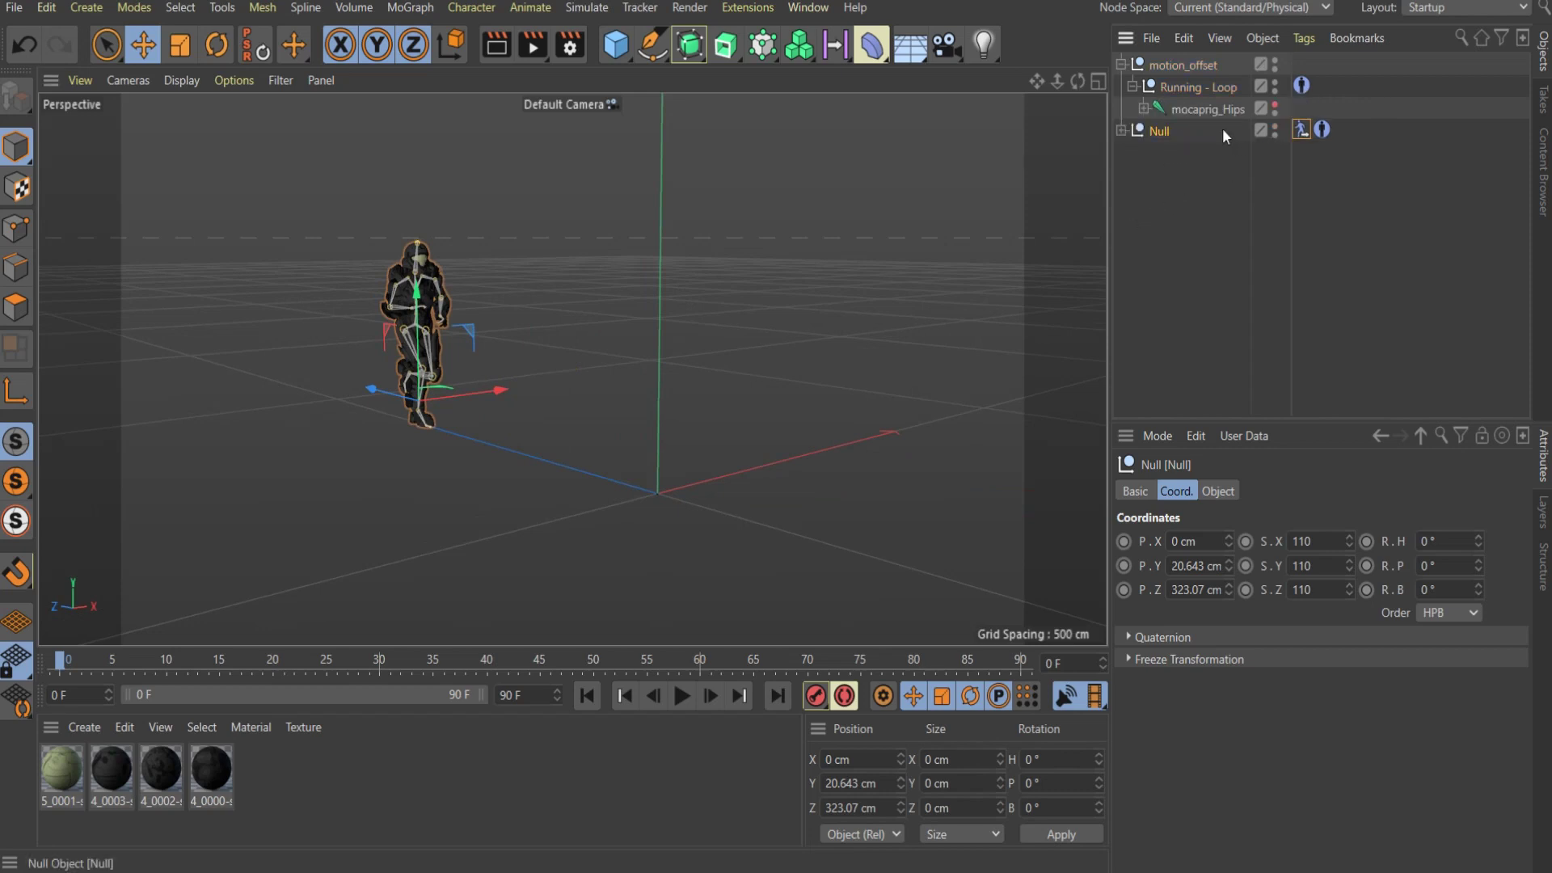
left_click(1121, 63)
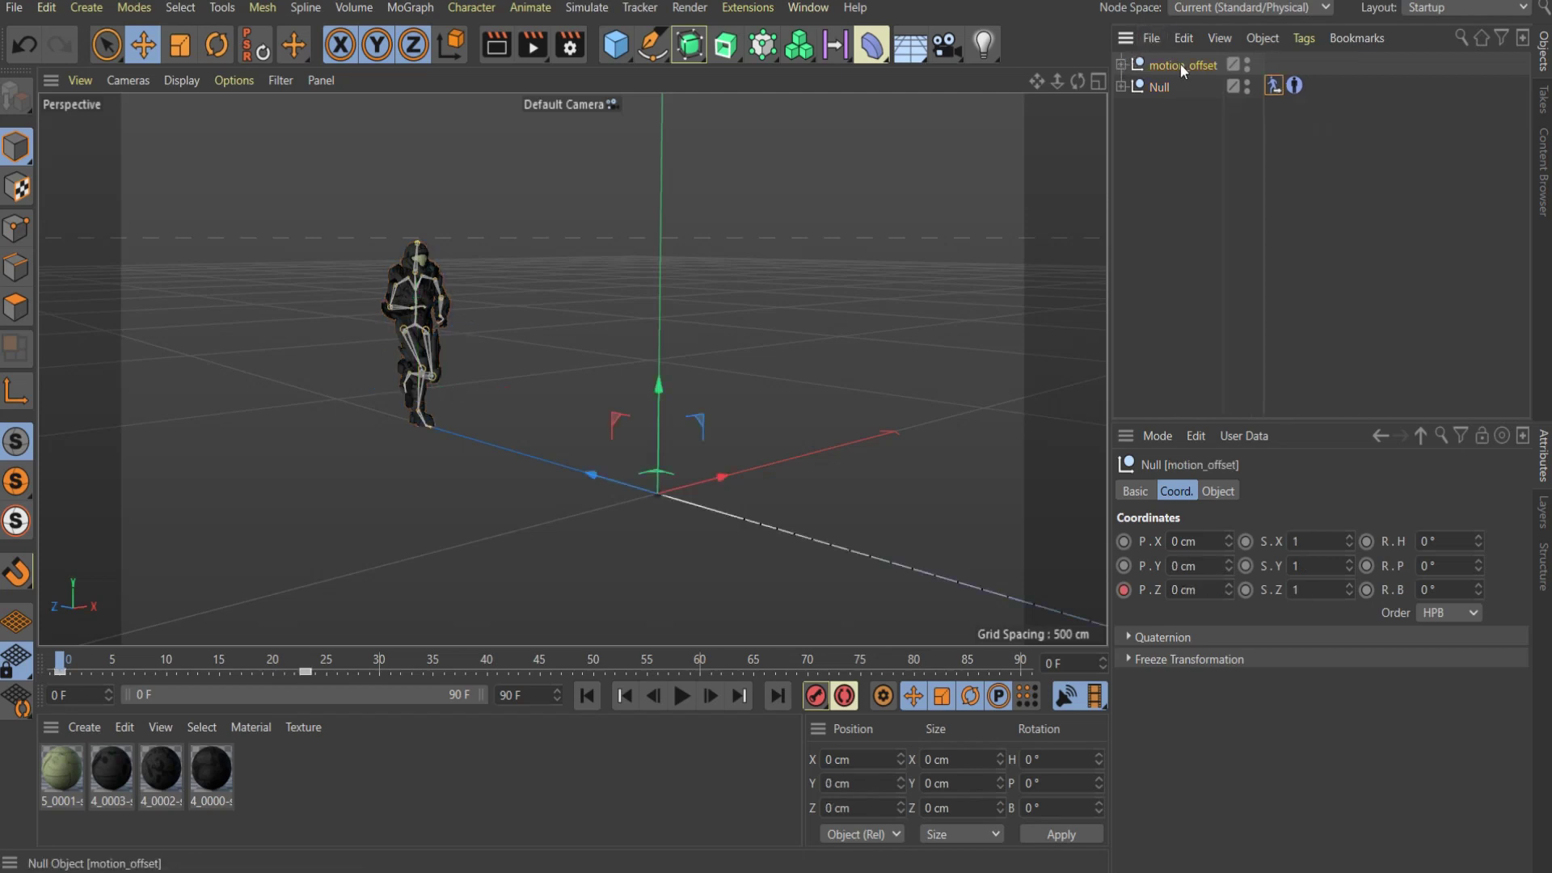
Delete the motion_offset running rig and load Crawling - Loop from the Content Browser's Motion Capture presets.
key("Delete")
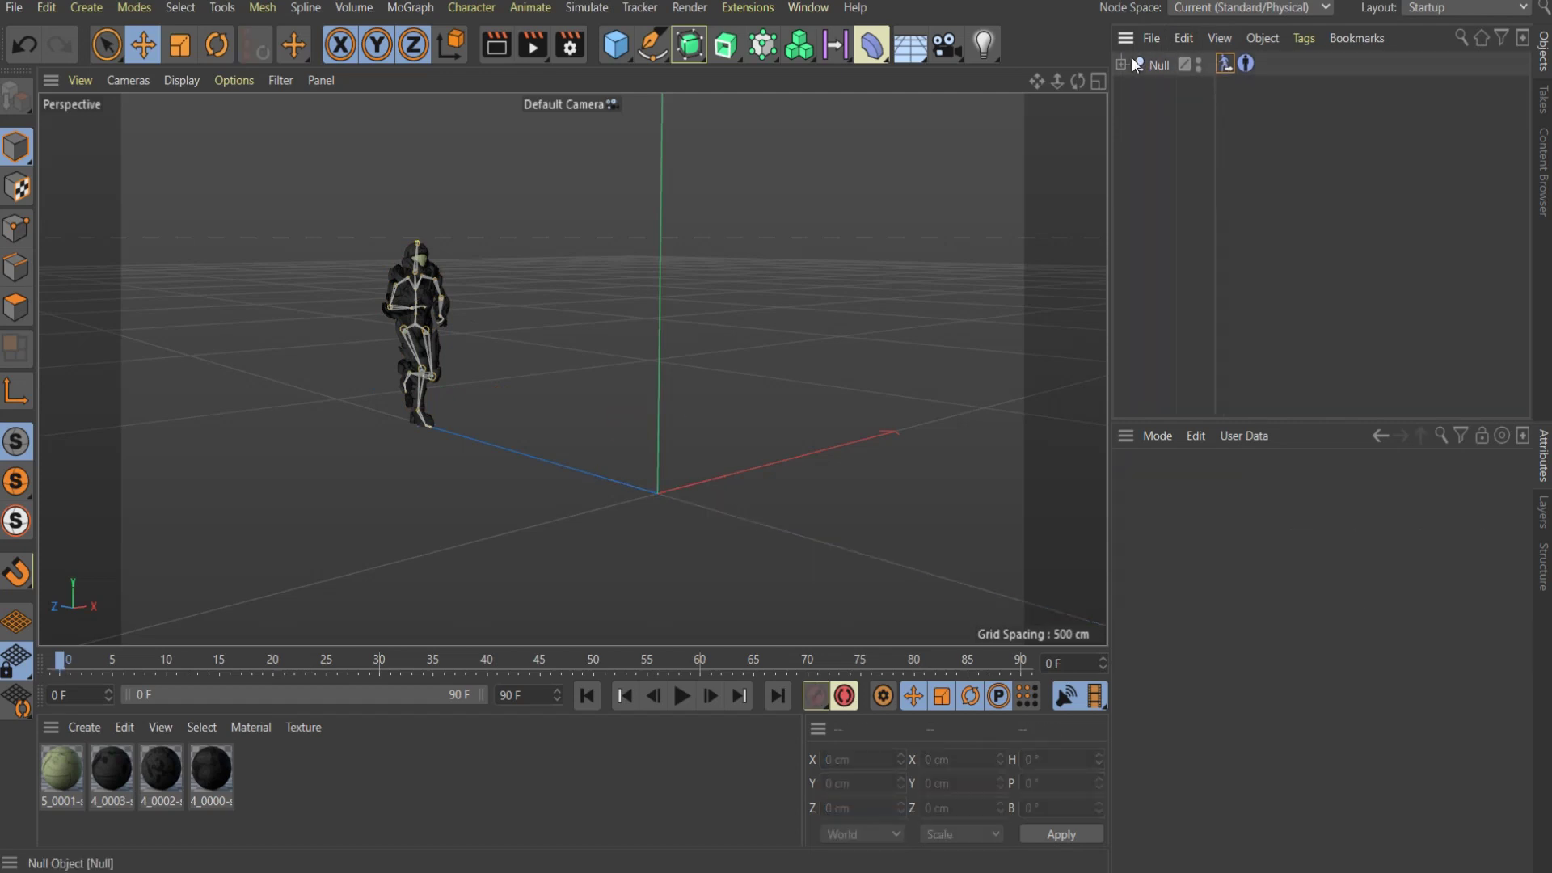
left_click(1544, 160)
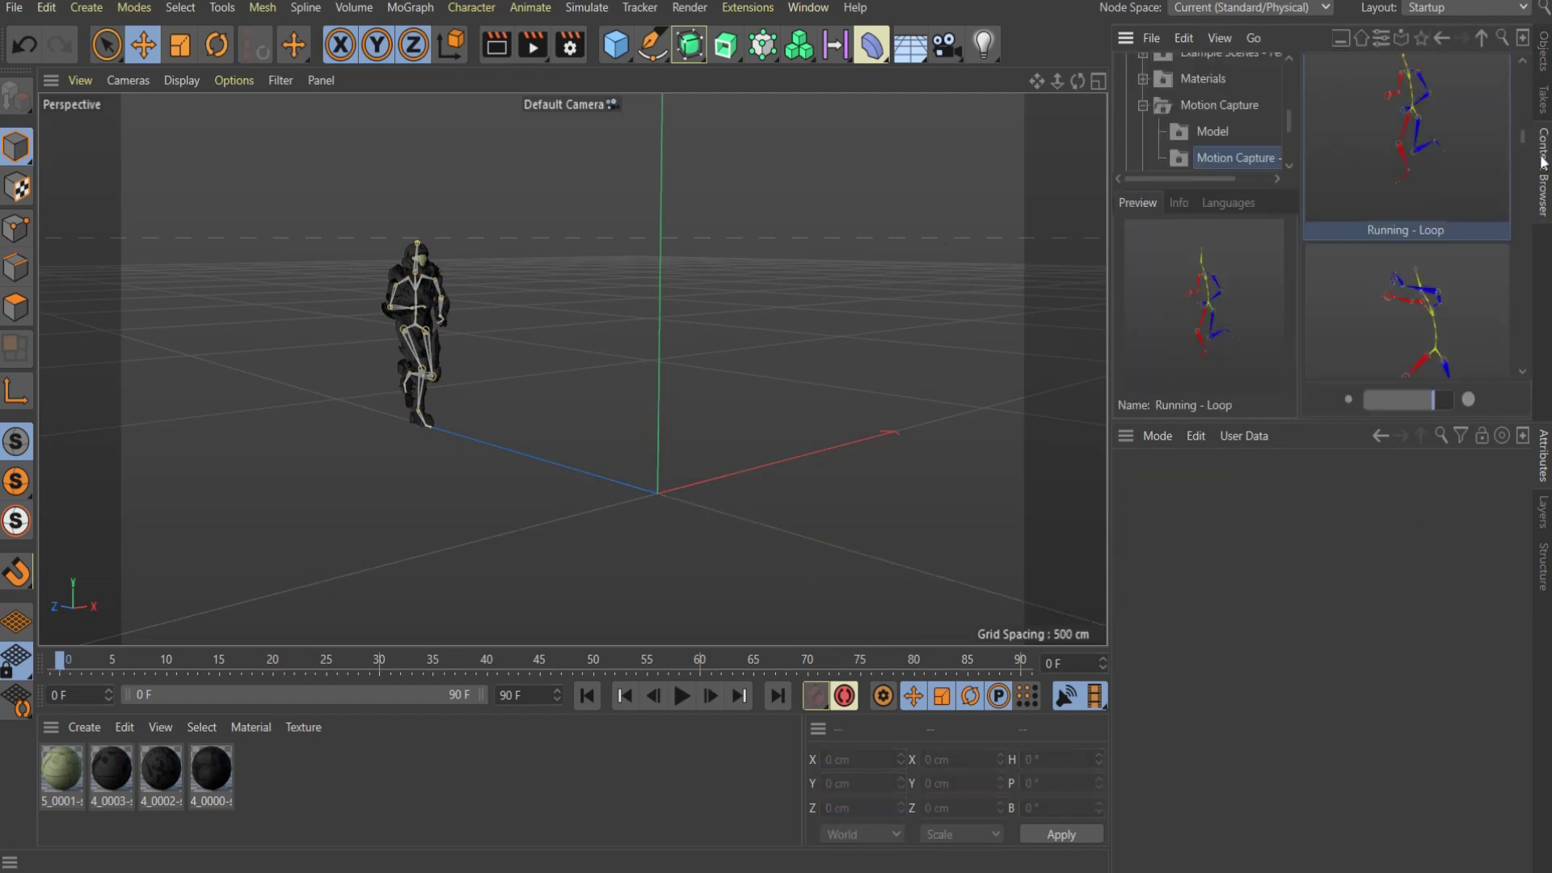
scroll(1373, 192, "down", 2)
scroll(1376, 191, "down", 2)
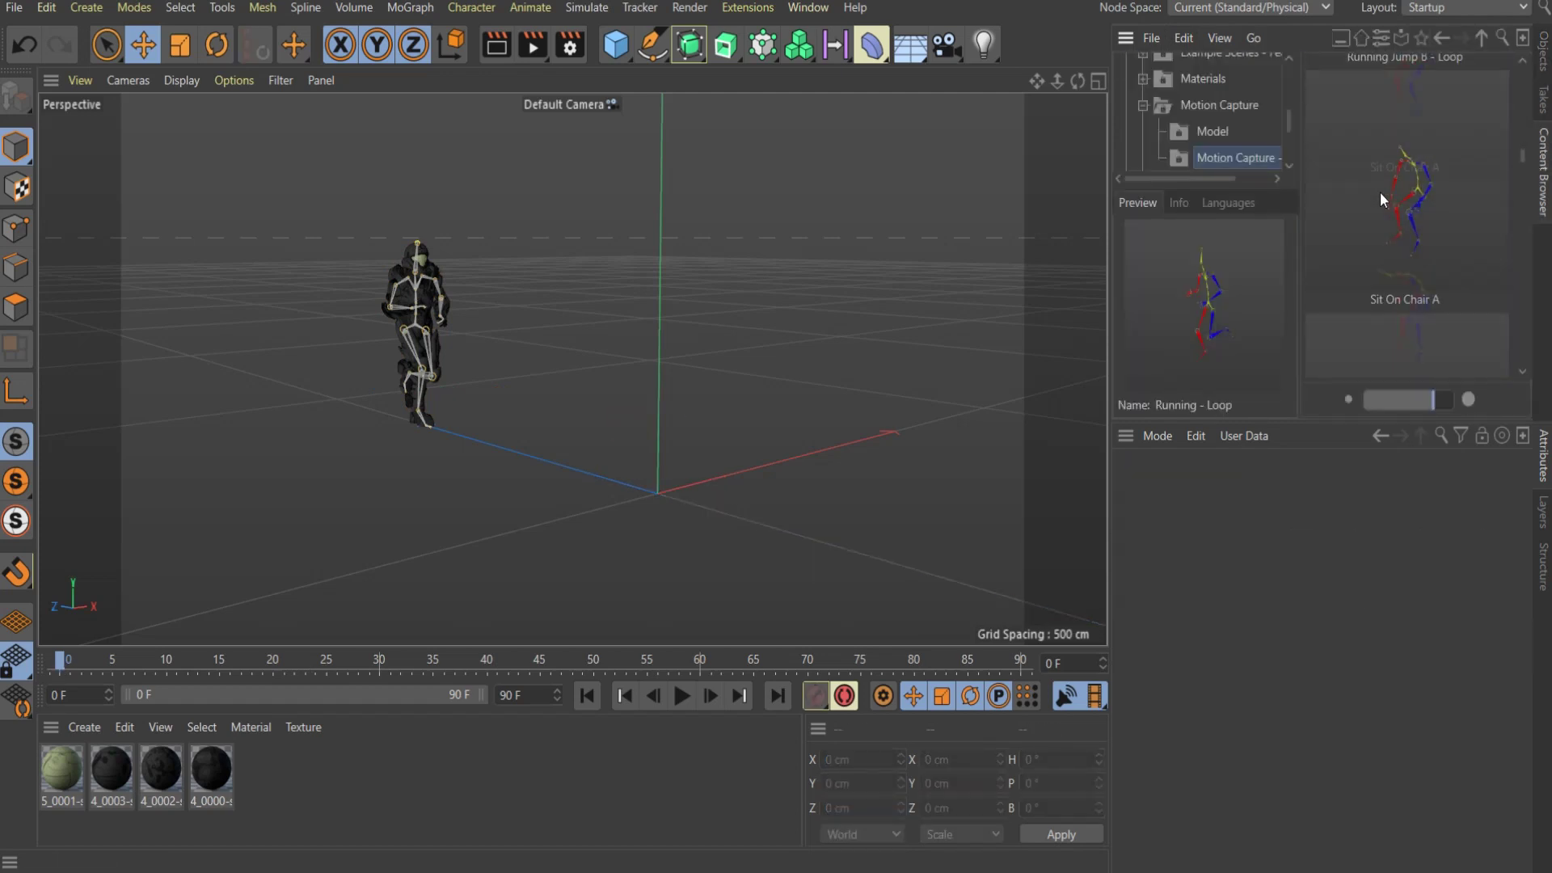
scroll(1381, 192, "down", 2)
scroll(1380, 192, "down", 2)
scroll(1384, 190, "down", 2)
scroll(1389, 191, "down", 2)
scroll(1392, 194, "down", 1)
scroll(1393, 197, "down", 2)
scroll(1393, 199, "down", 2)
scroll(1394, 200, "down", 2)
scroll(1394, 200, "down", 2)
left_click_drag(1522, 340, 1423, 111)
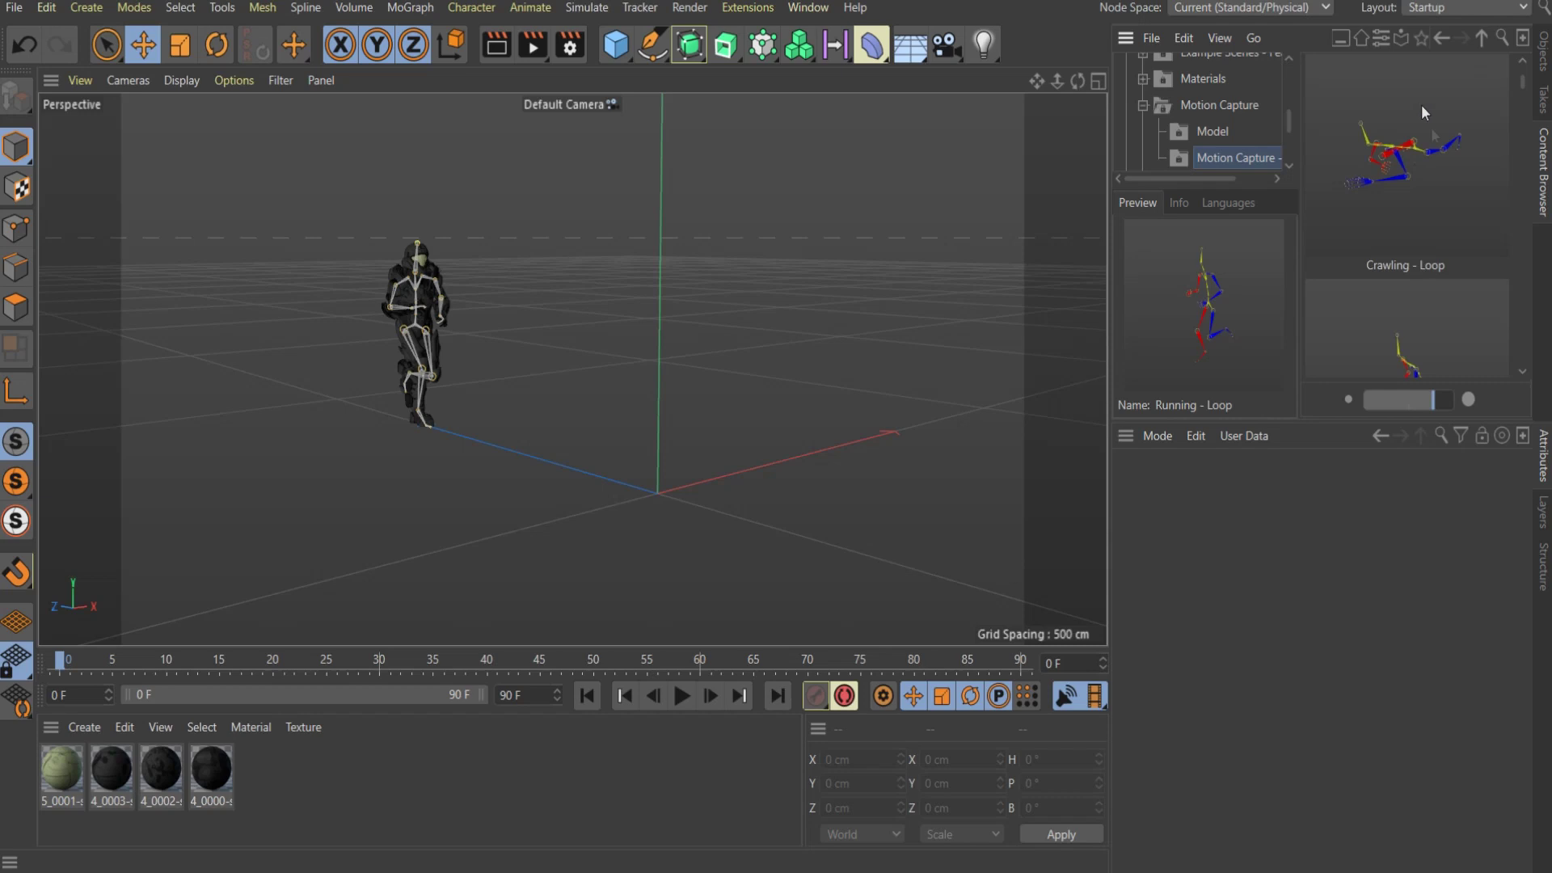
double_click(1401, 154)
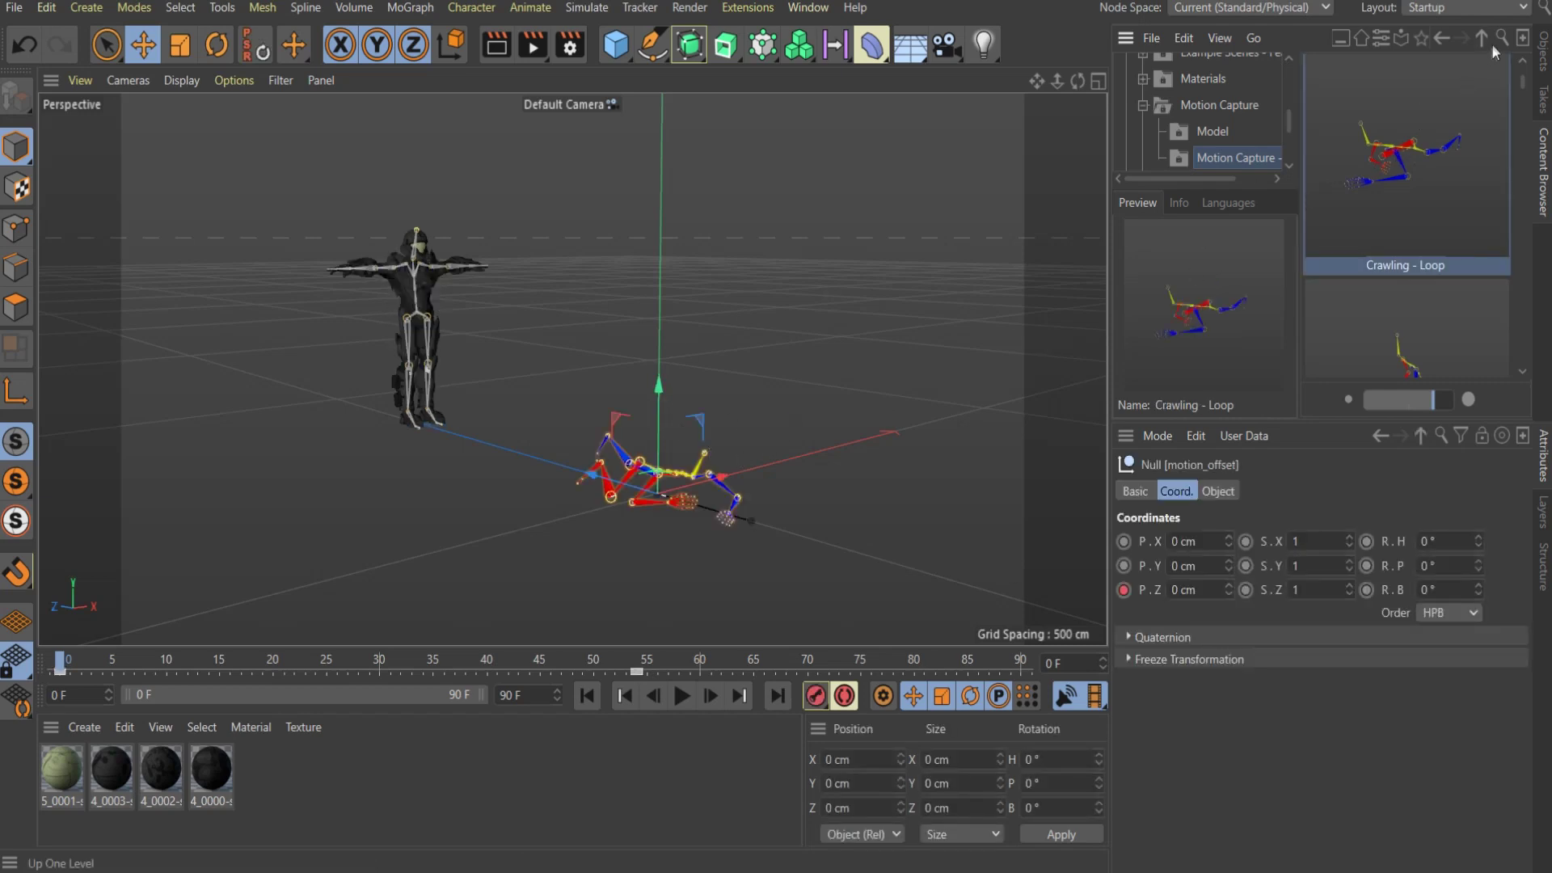
left_click(1545, 53)
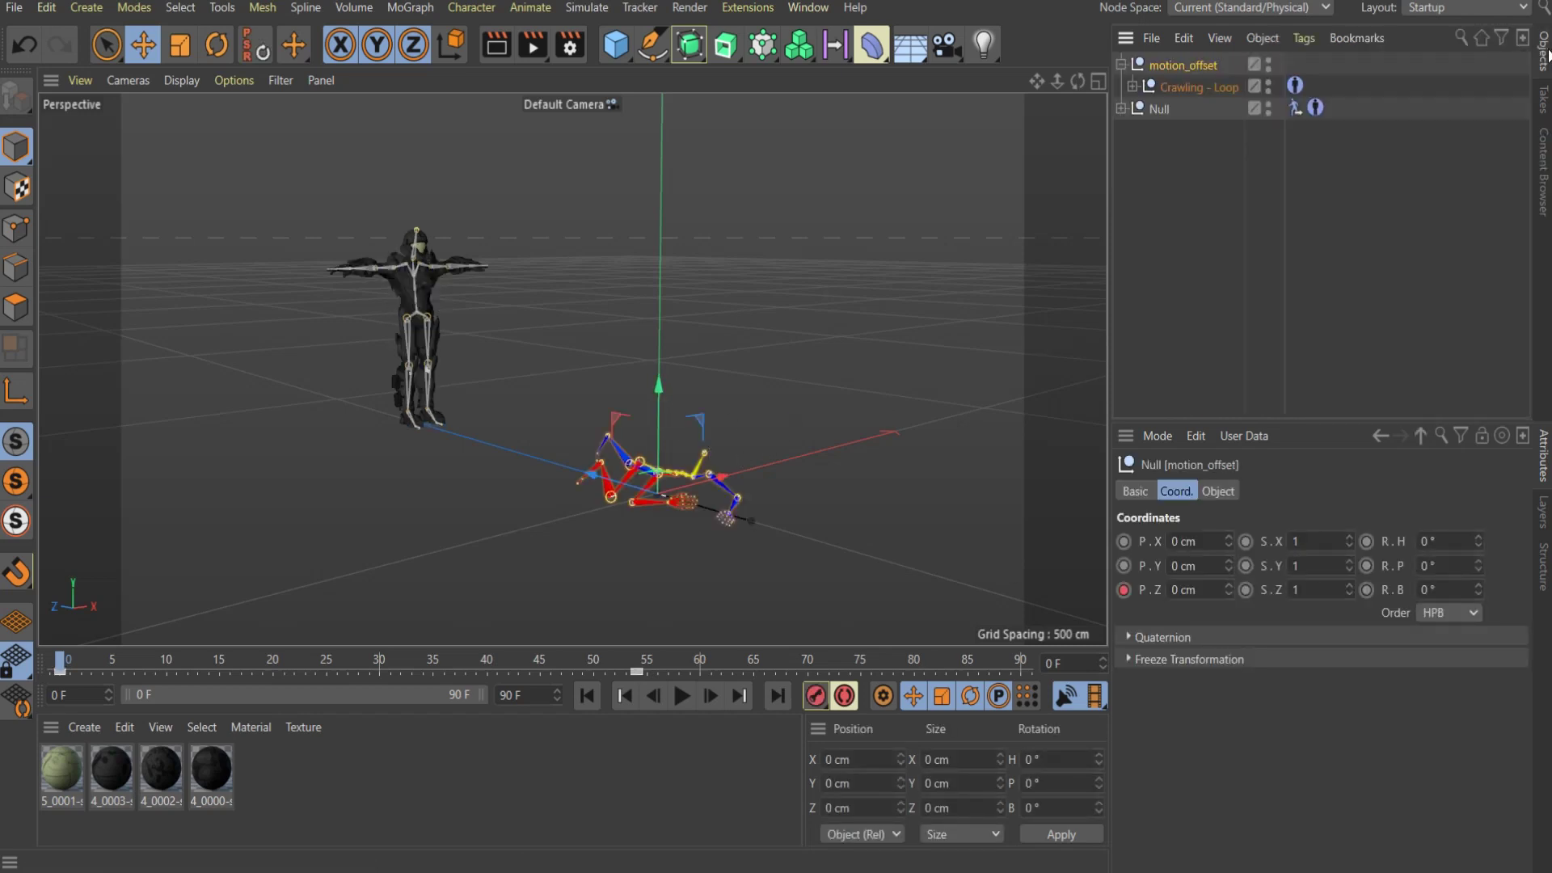
Slide the Null along Z onto the crawling rig and make Crawling - Loop its Motion Solver source.
left_click(1159, 110)
left_click_drag(368, 388, 588, 481)
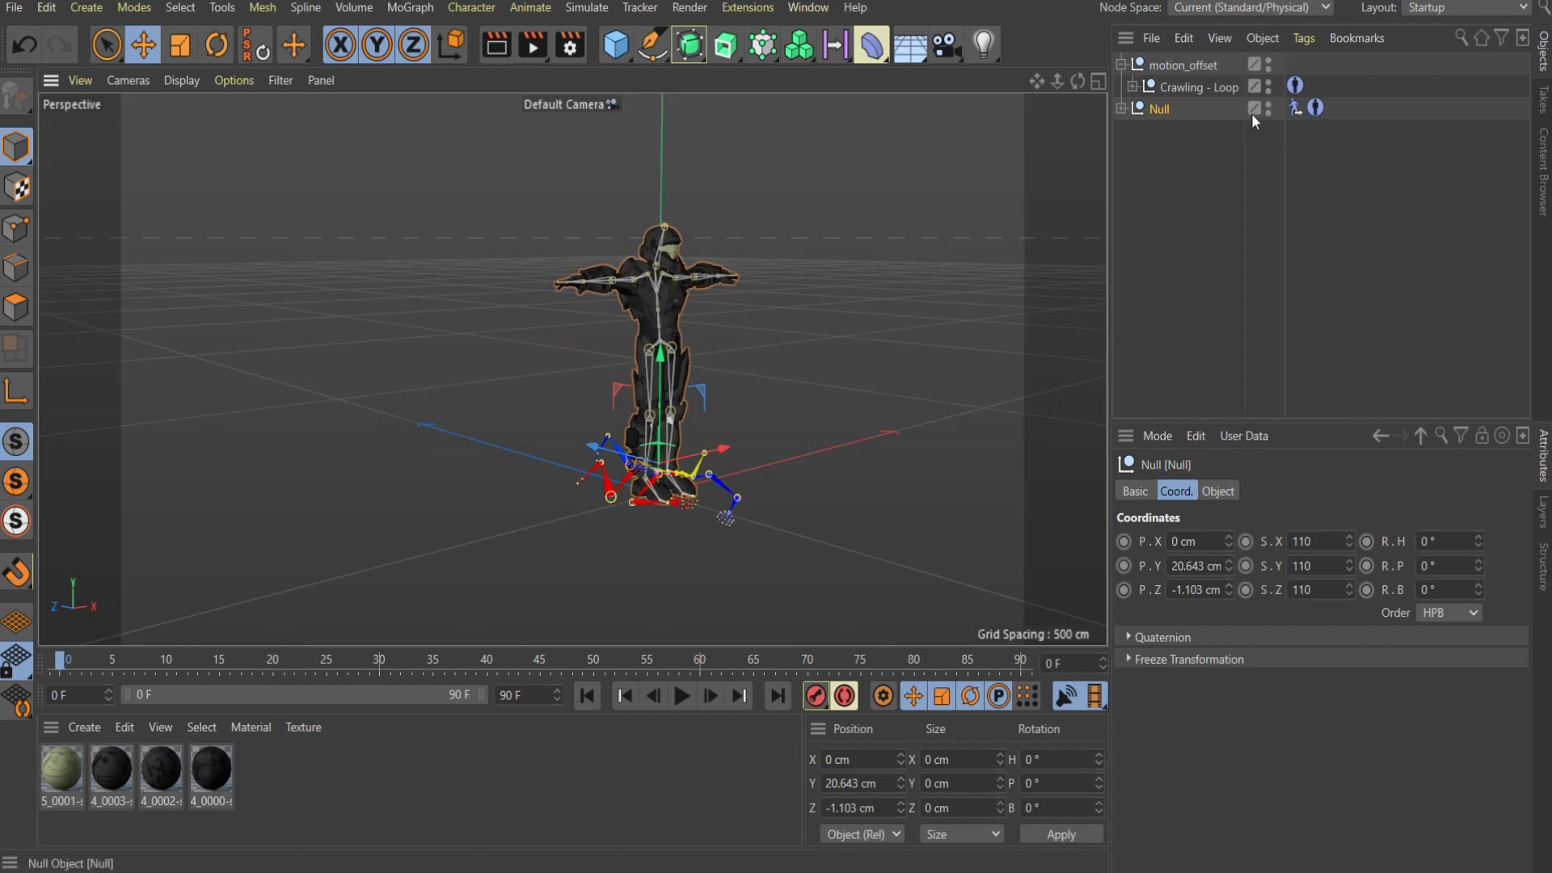
left_click(1294, 108)
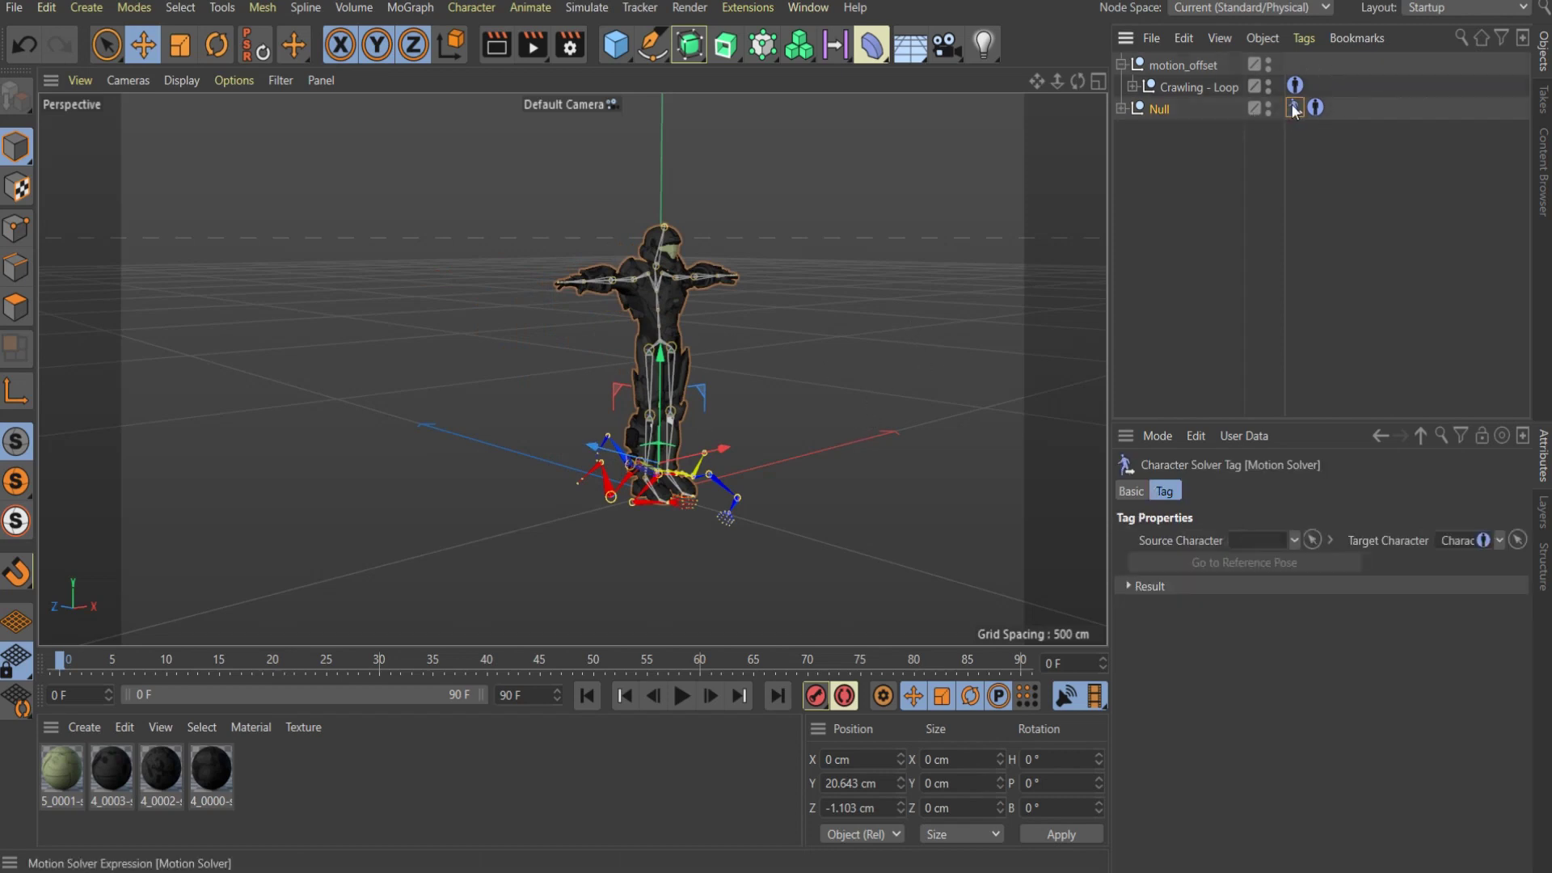
left_click_drag(1295, 86, 1295, 91)
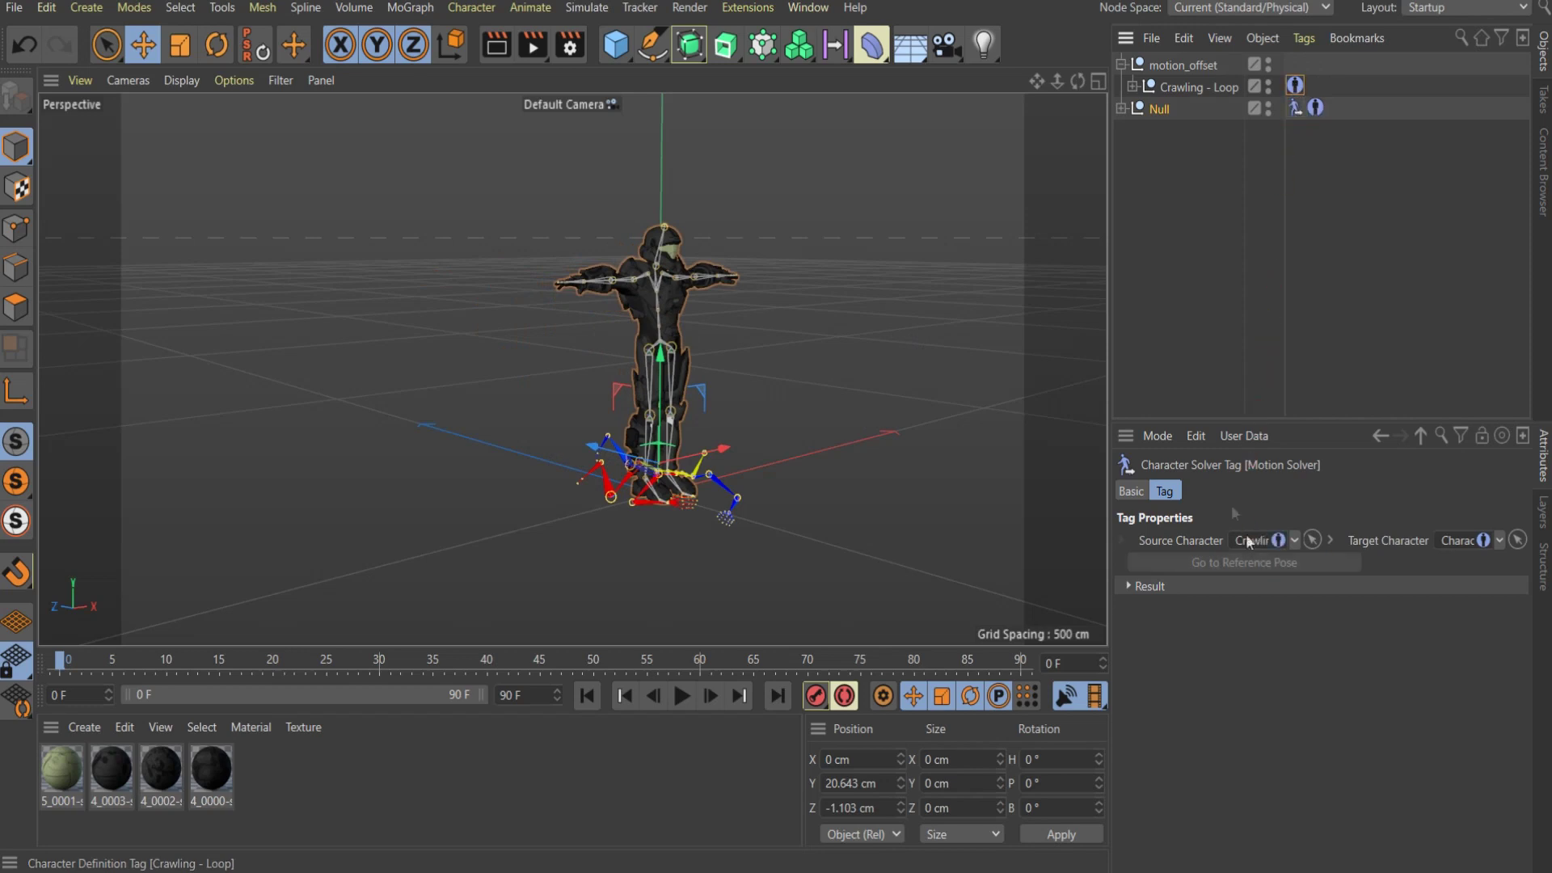
left_click_drag(1247, 540, 1248, 540)
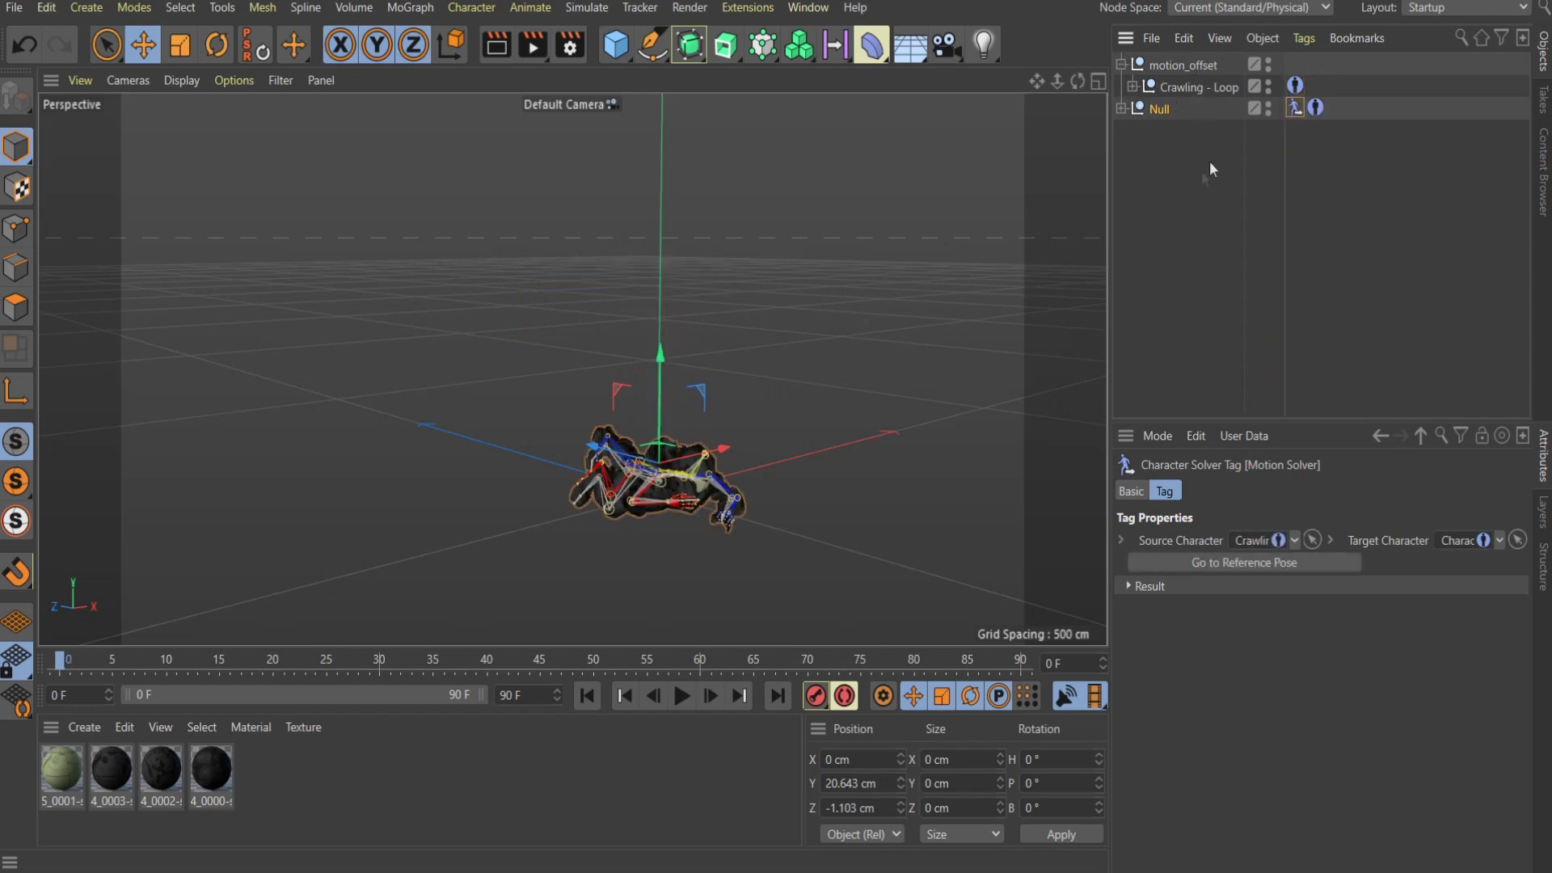
left_click(1132, 87)
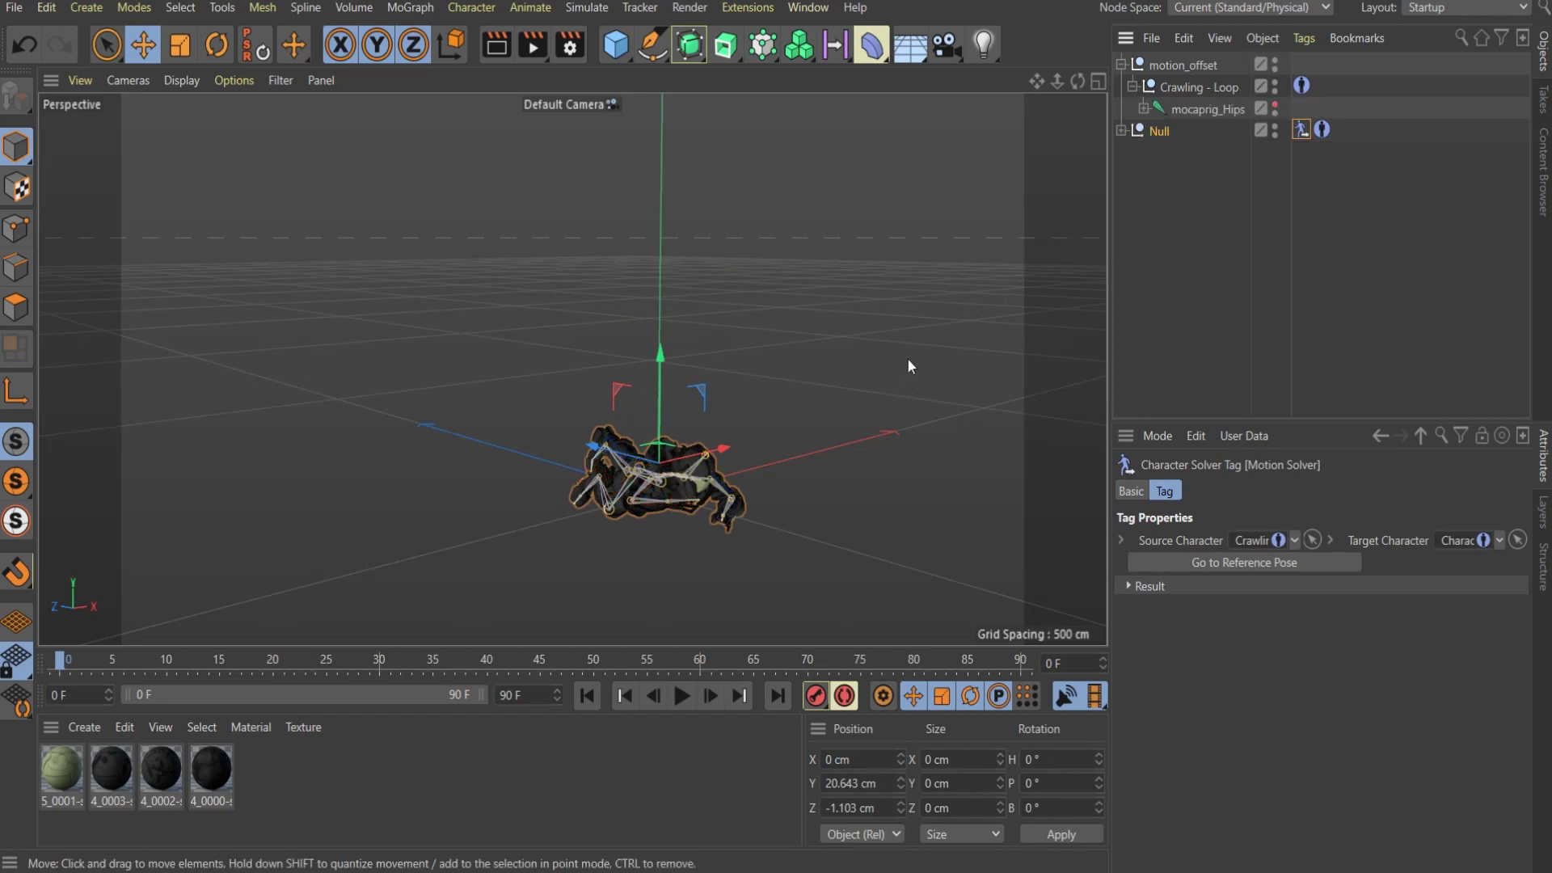
left_click(1122, 131)
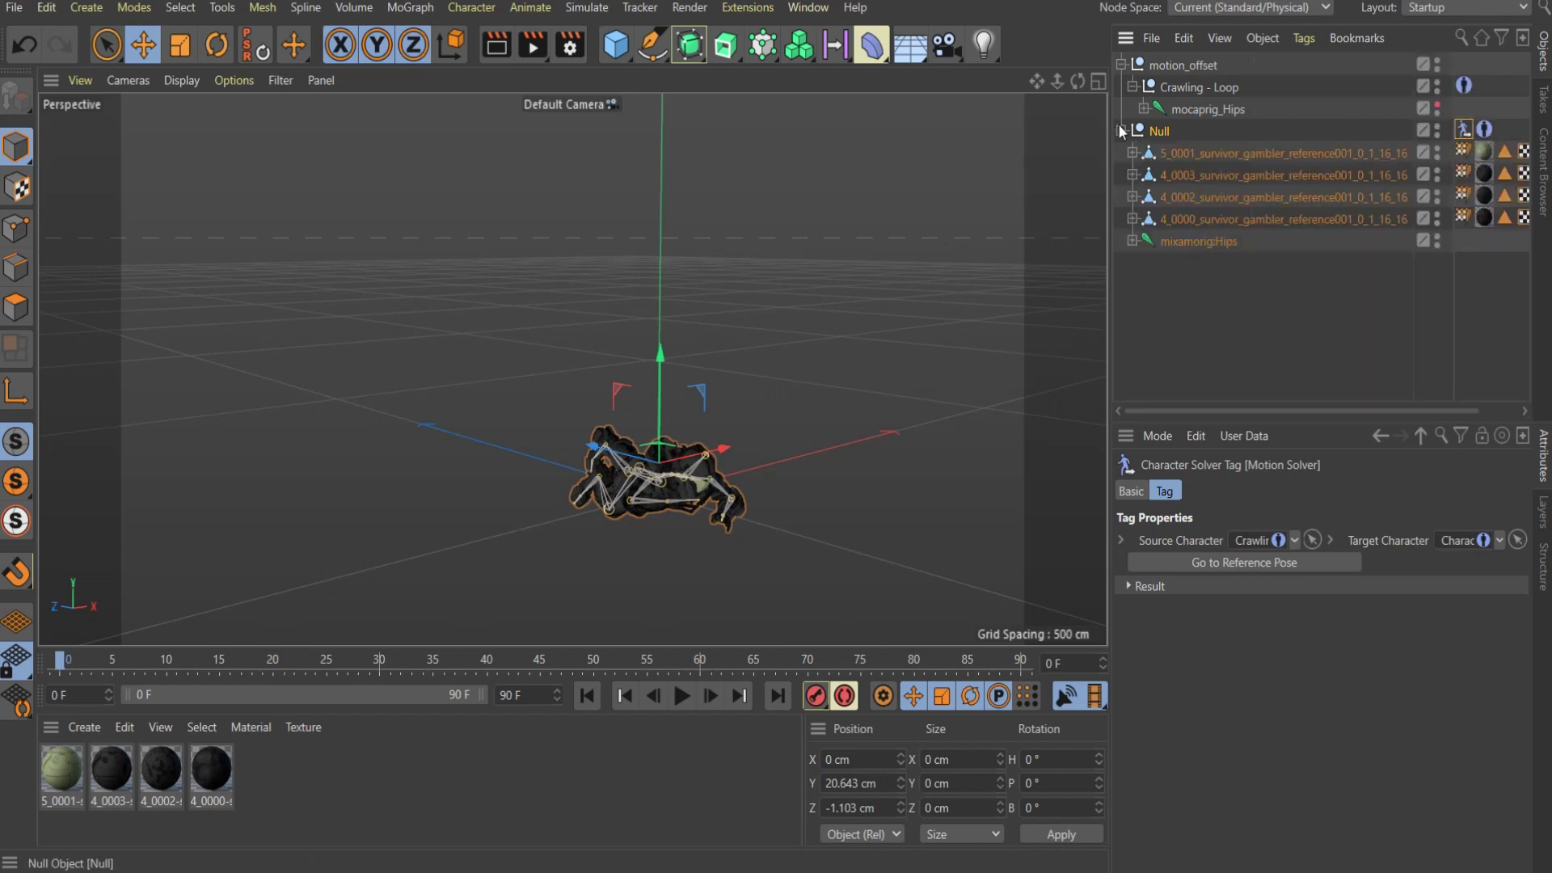
Hide the mixamorig:Hips skeleton and parent the Null under Crawling - Loop.
left_click(1438, 237)
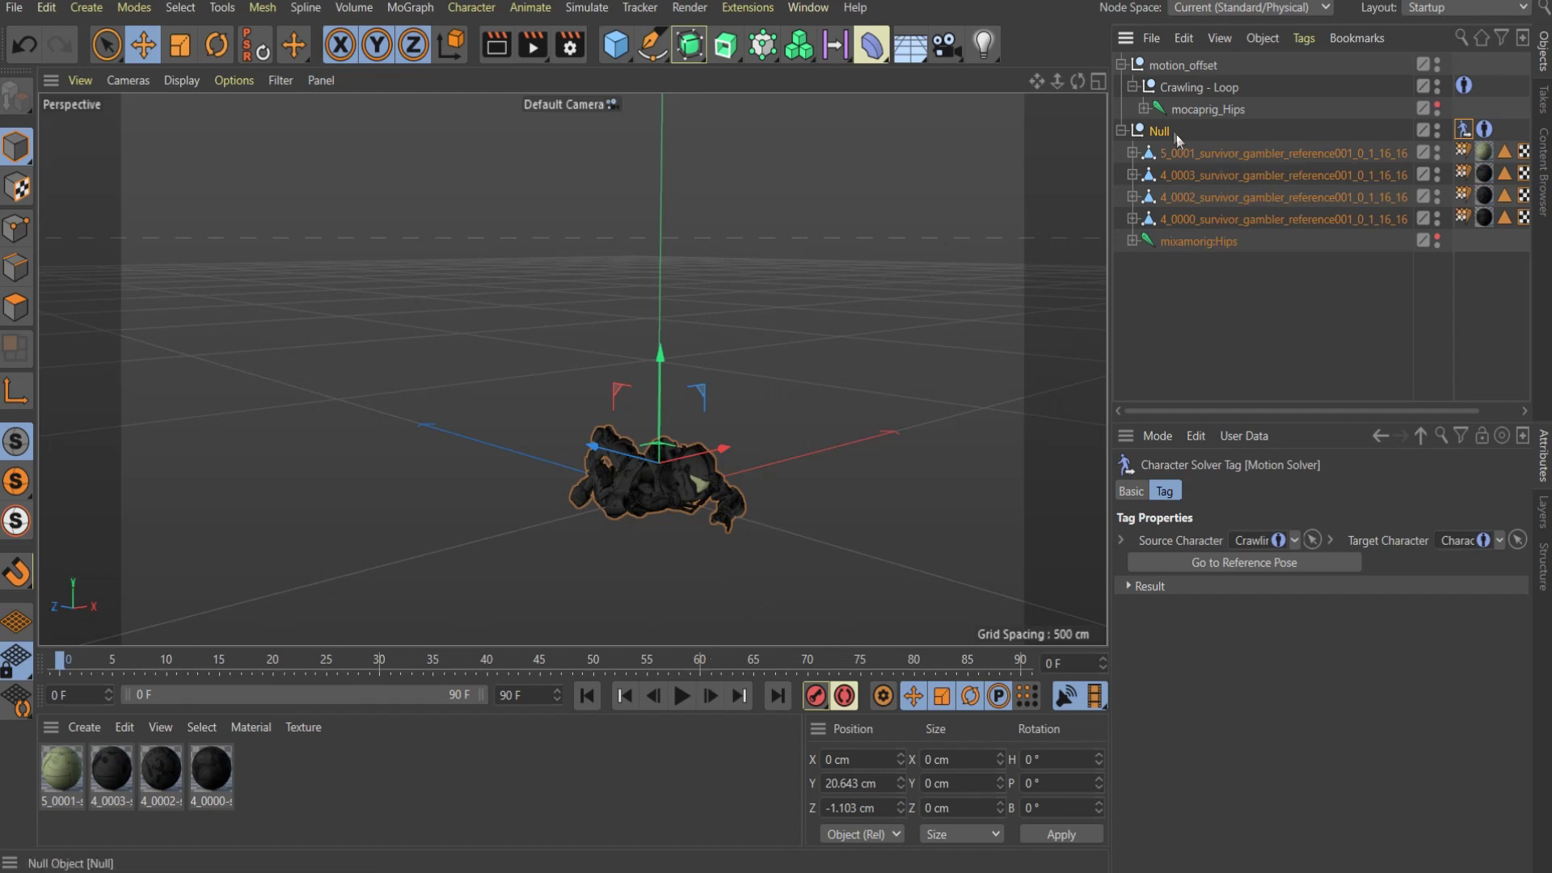
left_click_drag(1192, 98, 1193, 89)
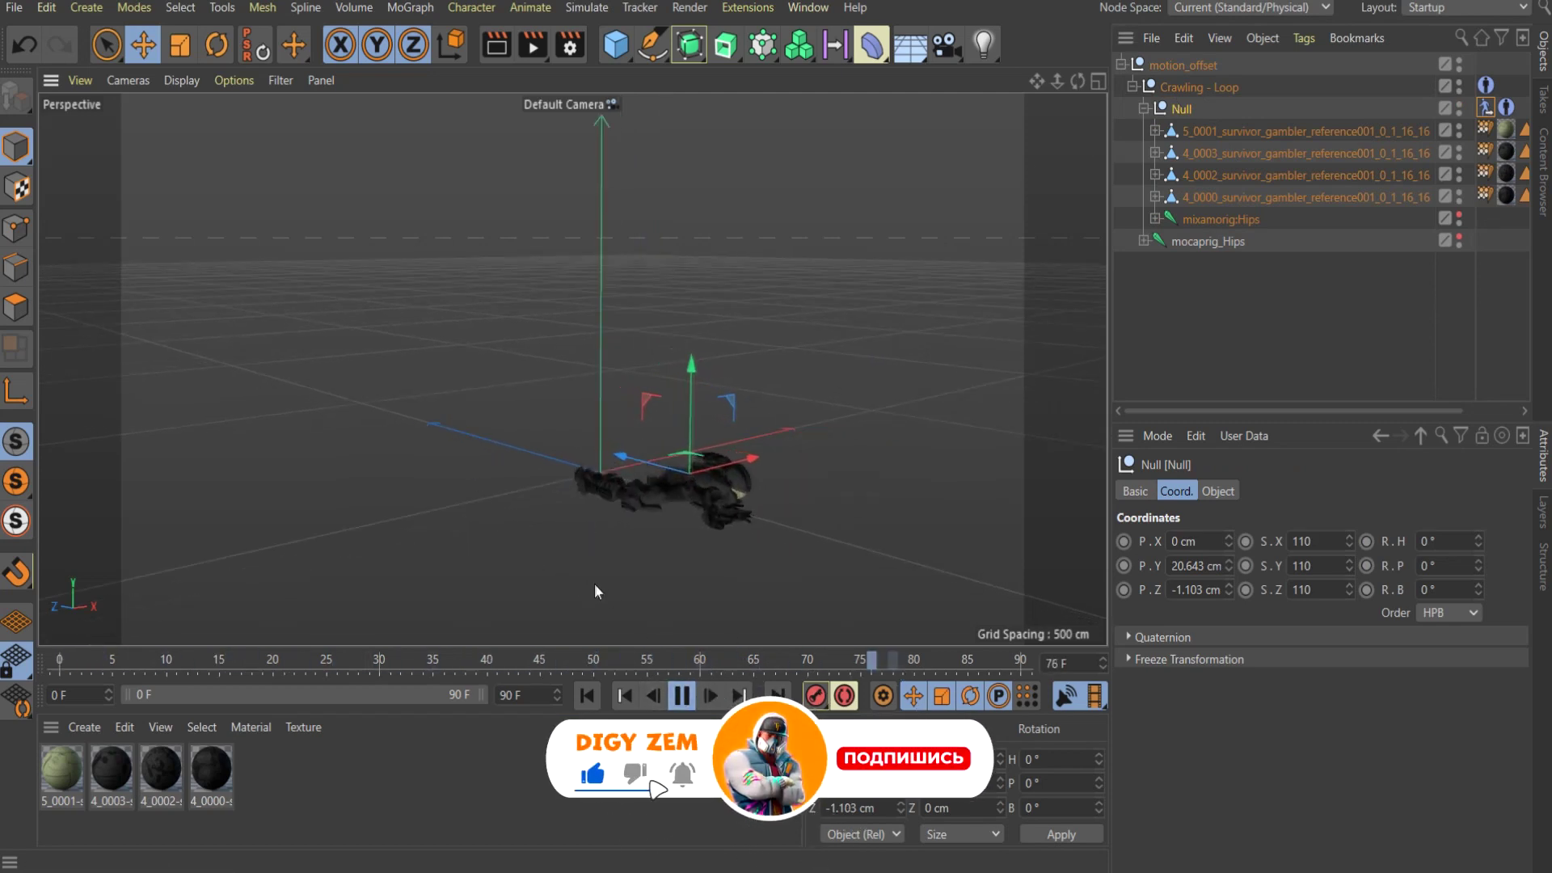
scroll(857, 595, "up", 3)
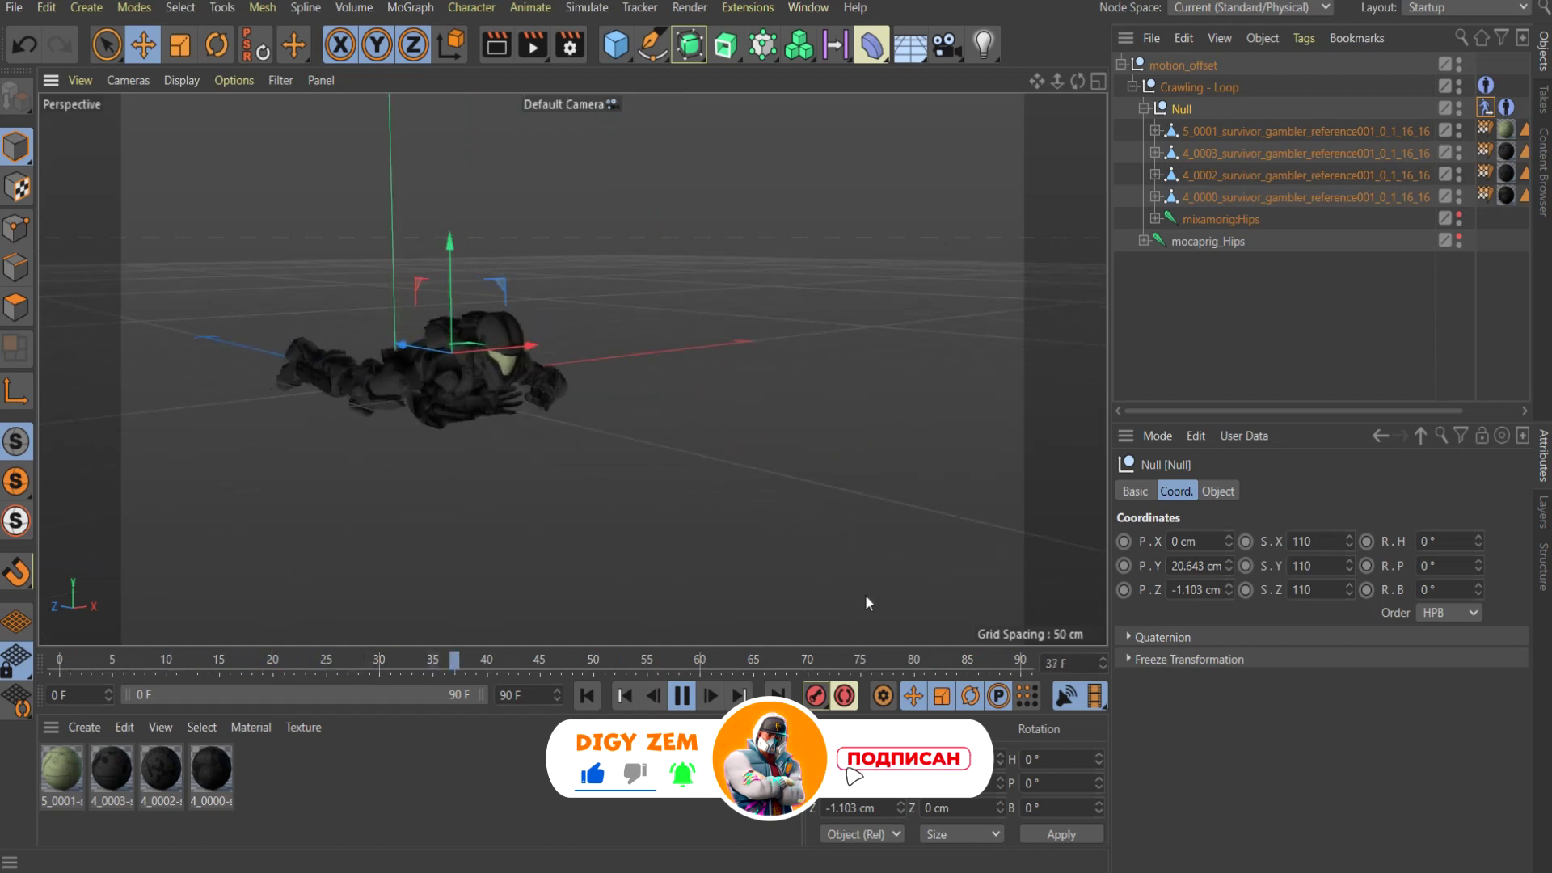
left_click(682, 695)
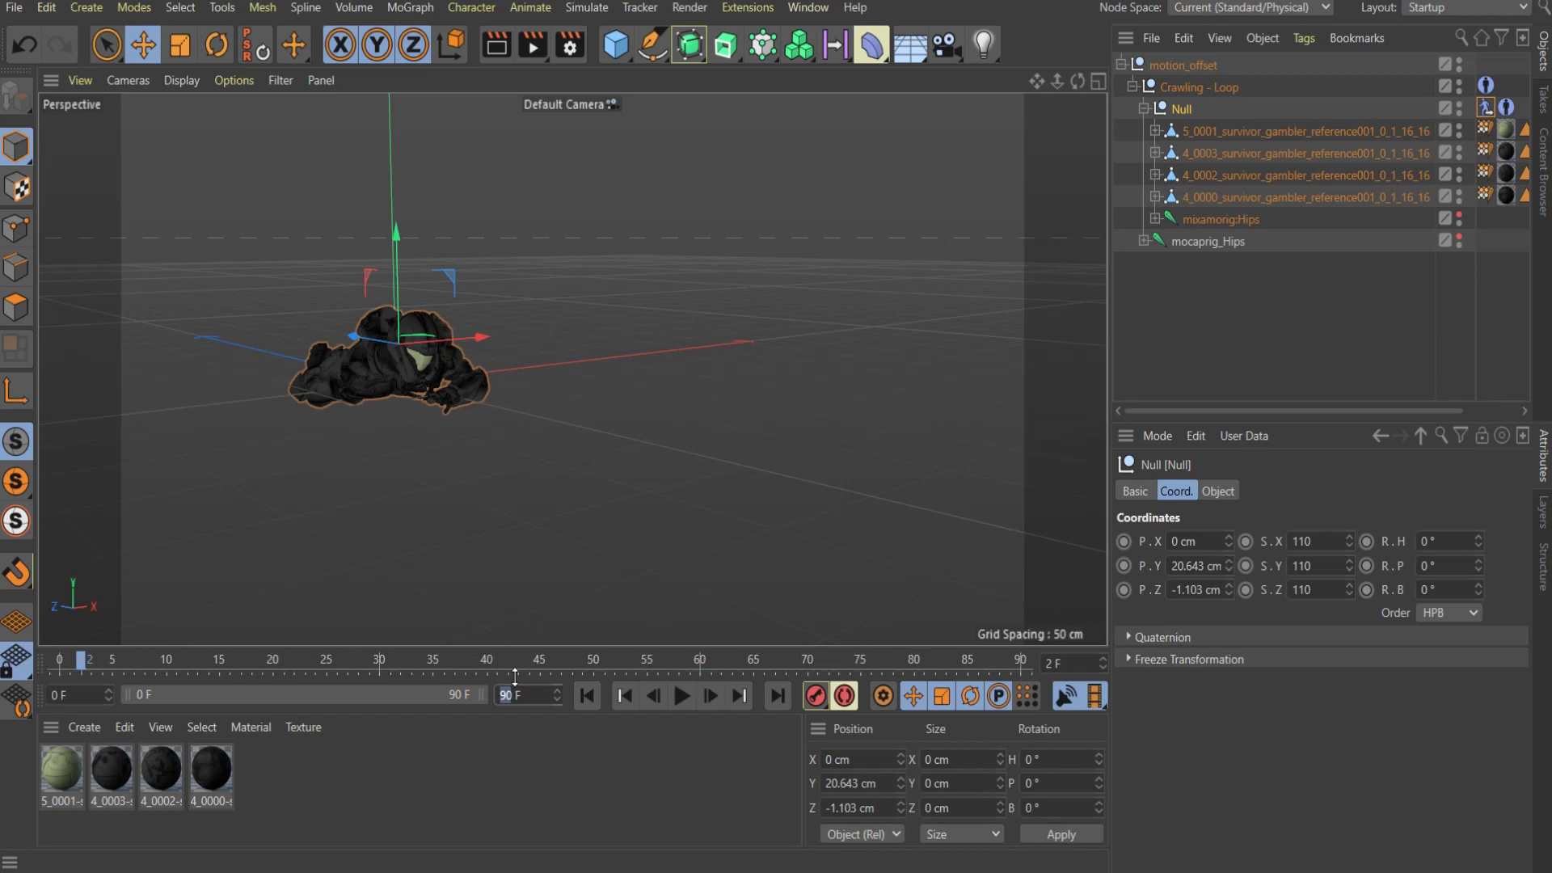
Extend the animation end frame to 200 F and play the crawl from an orbited view.
type("20")
key("Return")
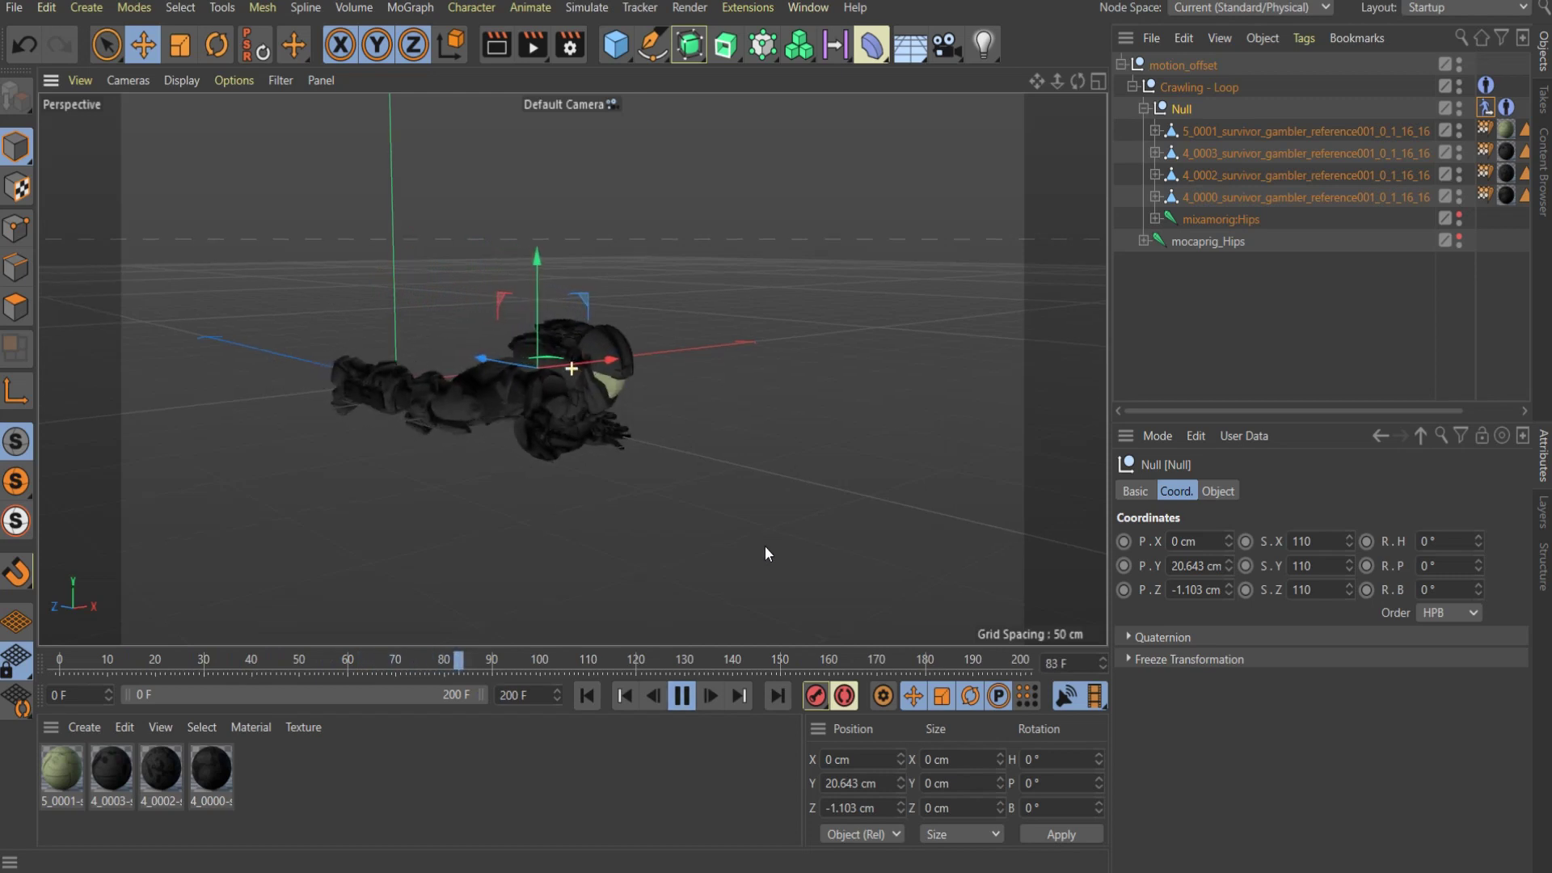
scroll(764, 545, "up", 2)
scroll(740, 552, "up", 2)
mouse_move(734, 554)
left_mouse_down("alt")
mouse_move(686, 549)
mouse_move(730, 541)
left_mouse_up("alt")
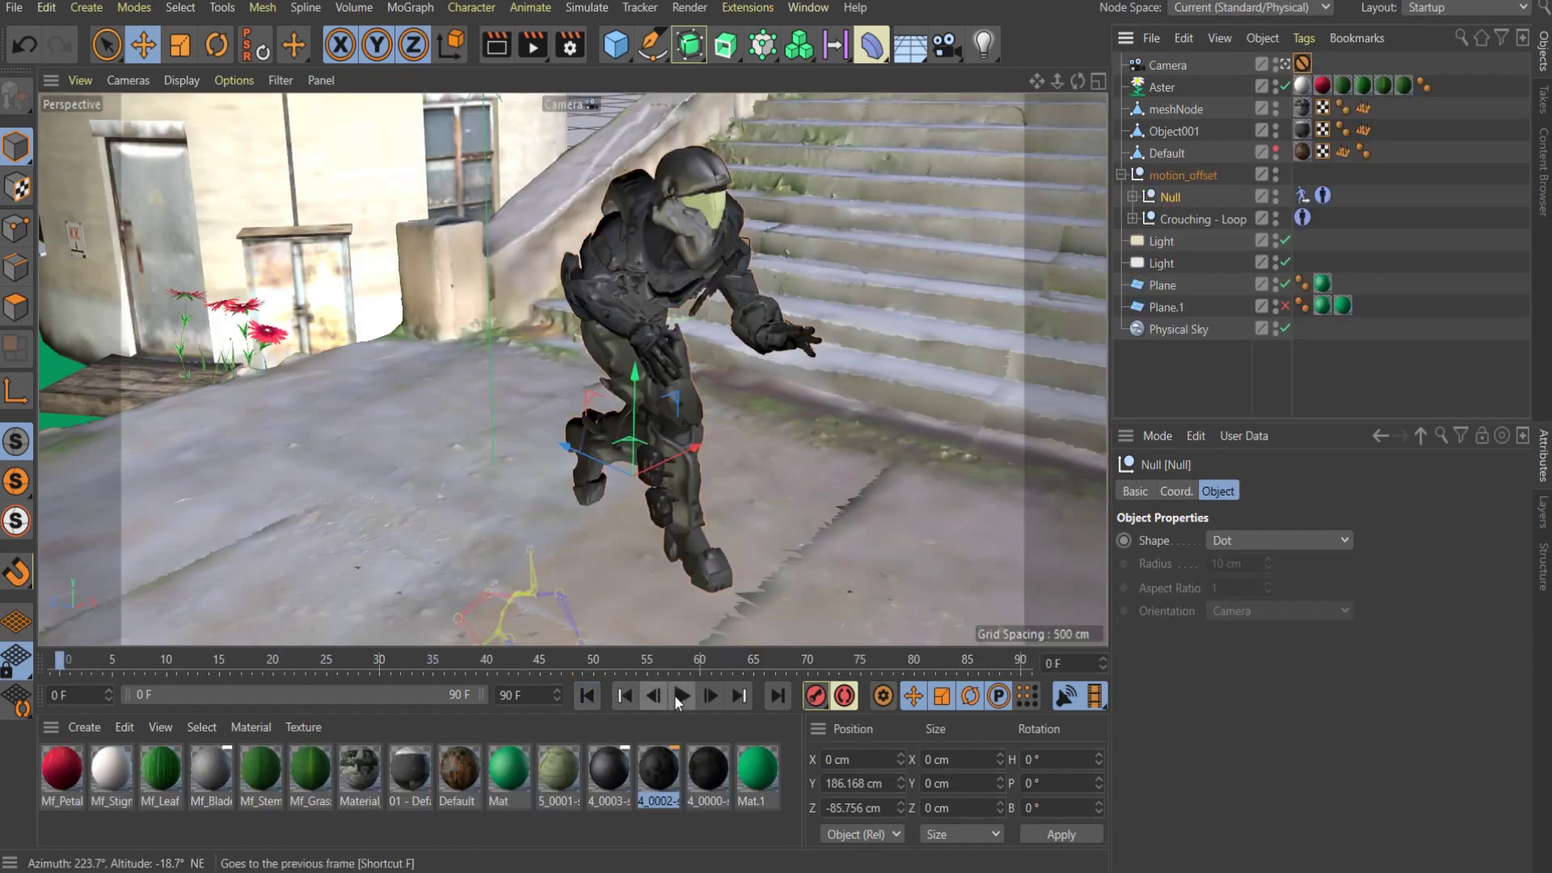
left_click(680, 697)
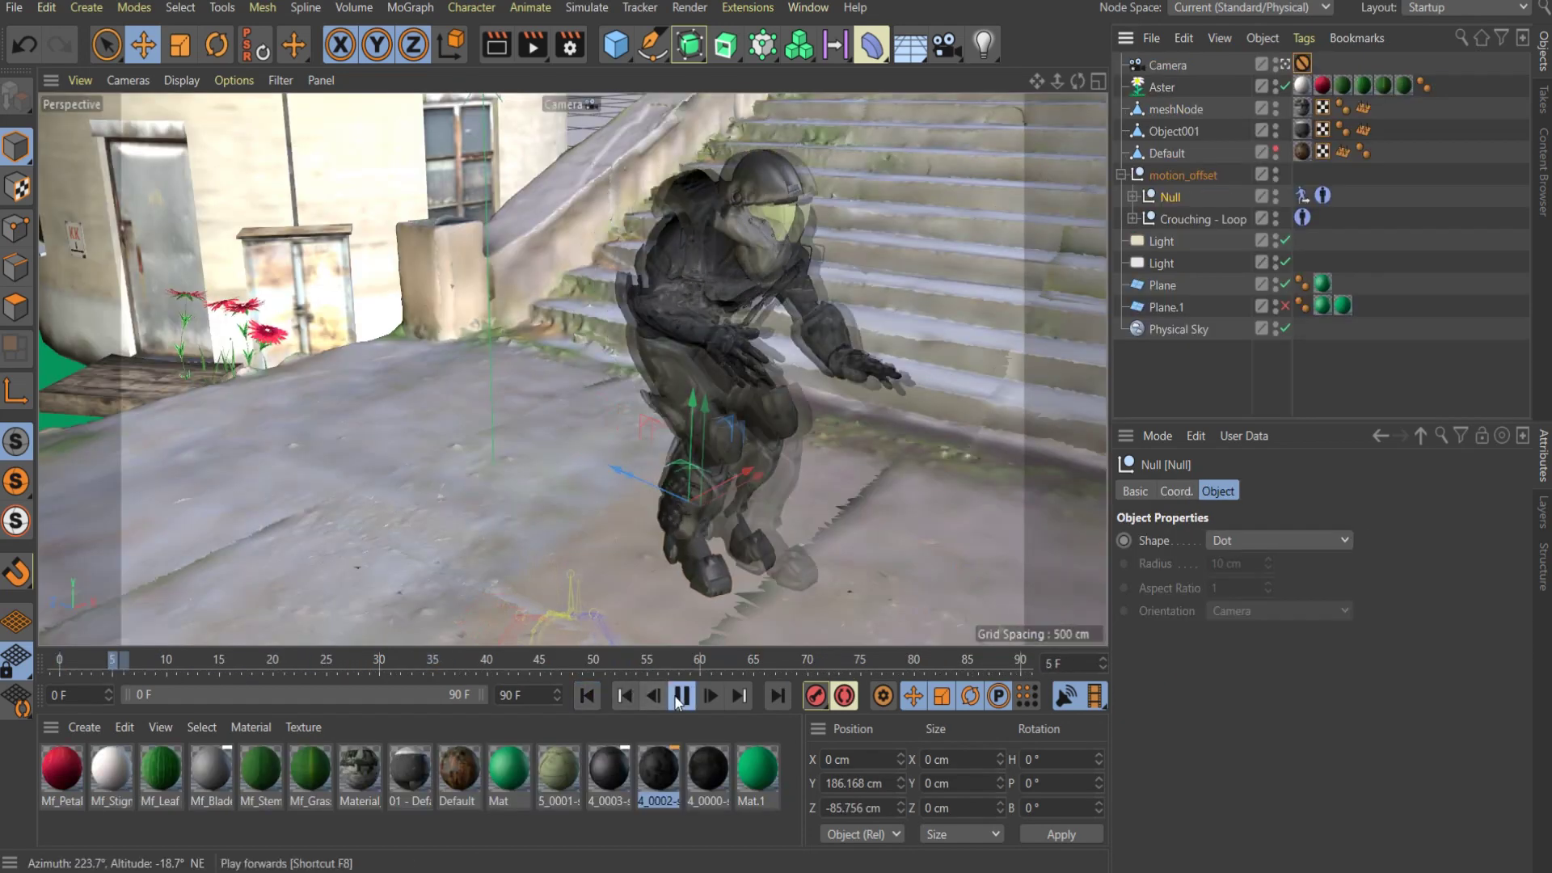
Play the 200-frame animation from frame 0, pause near frame 140, then replay from the start.
left_click(588, 696)
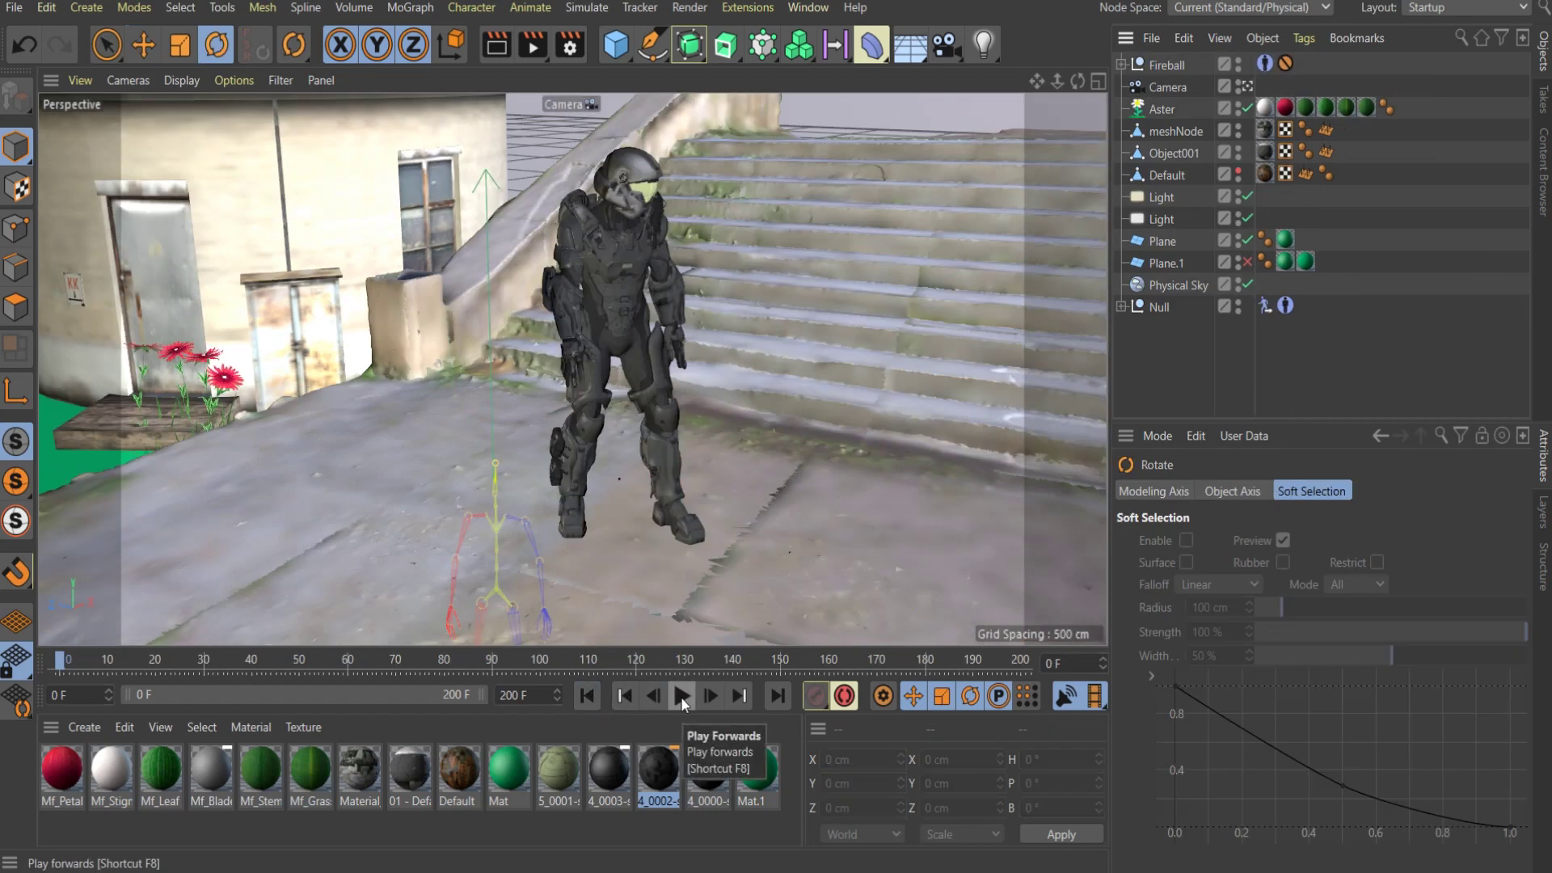
left_click(682, 696)
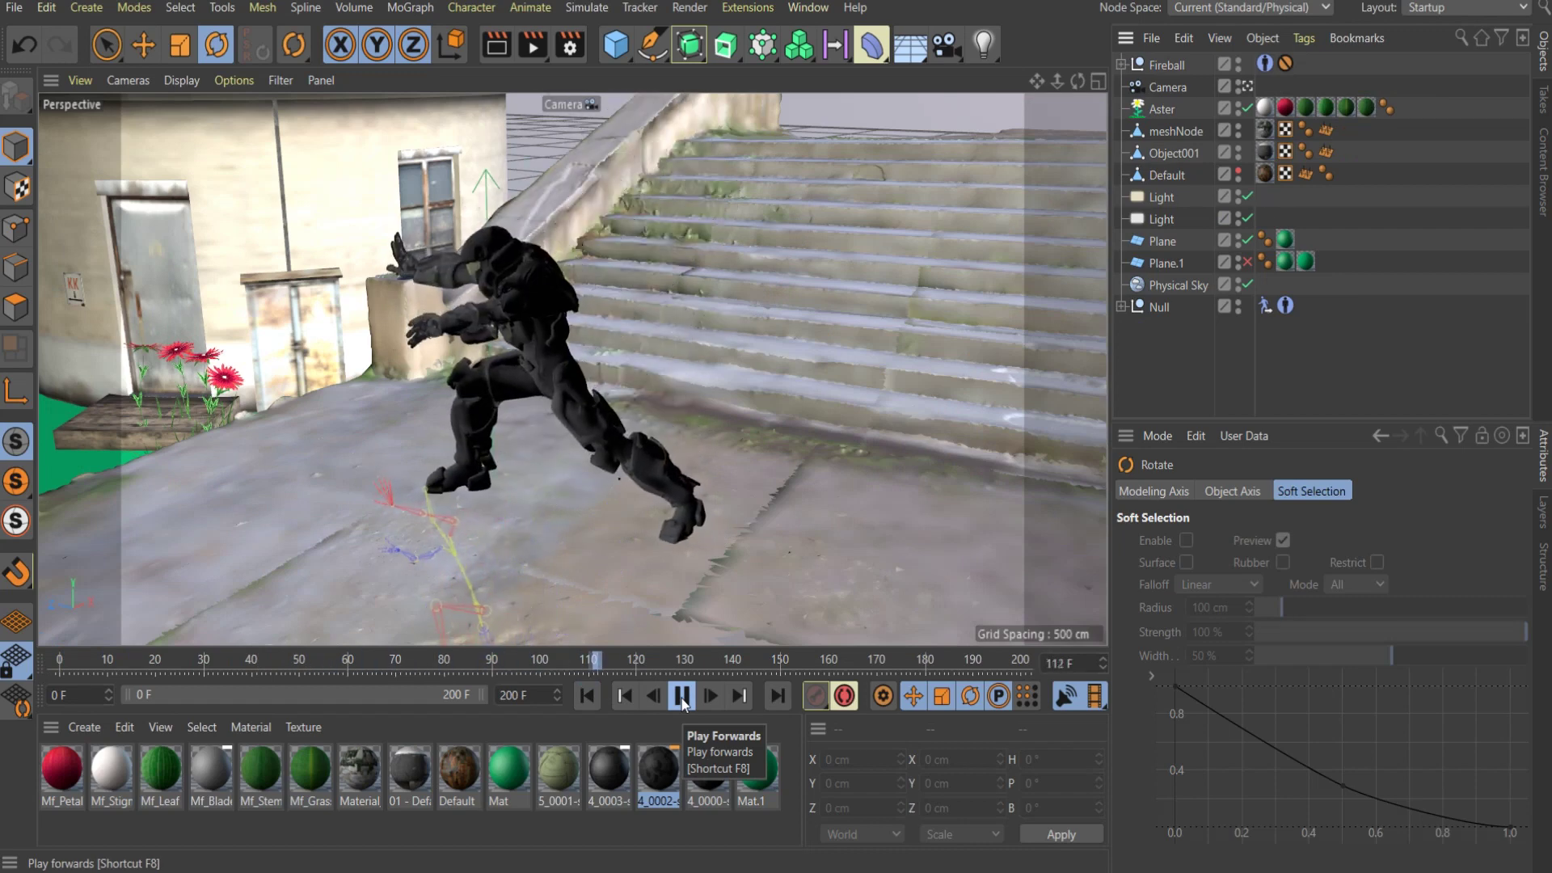
left_click(681, 697)
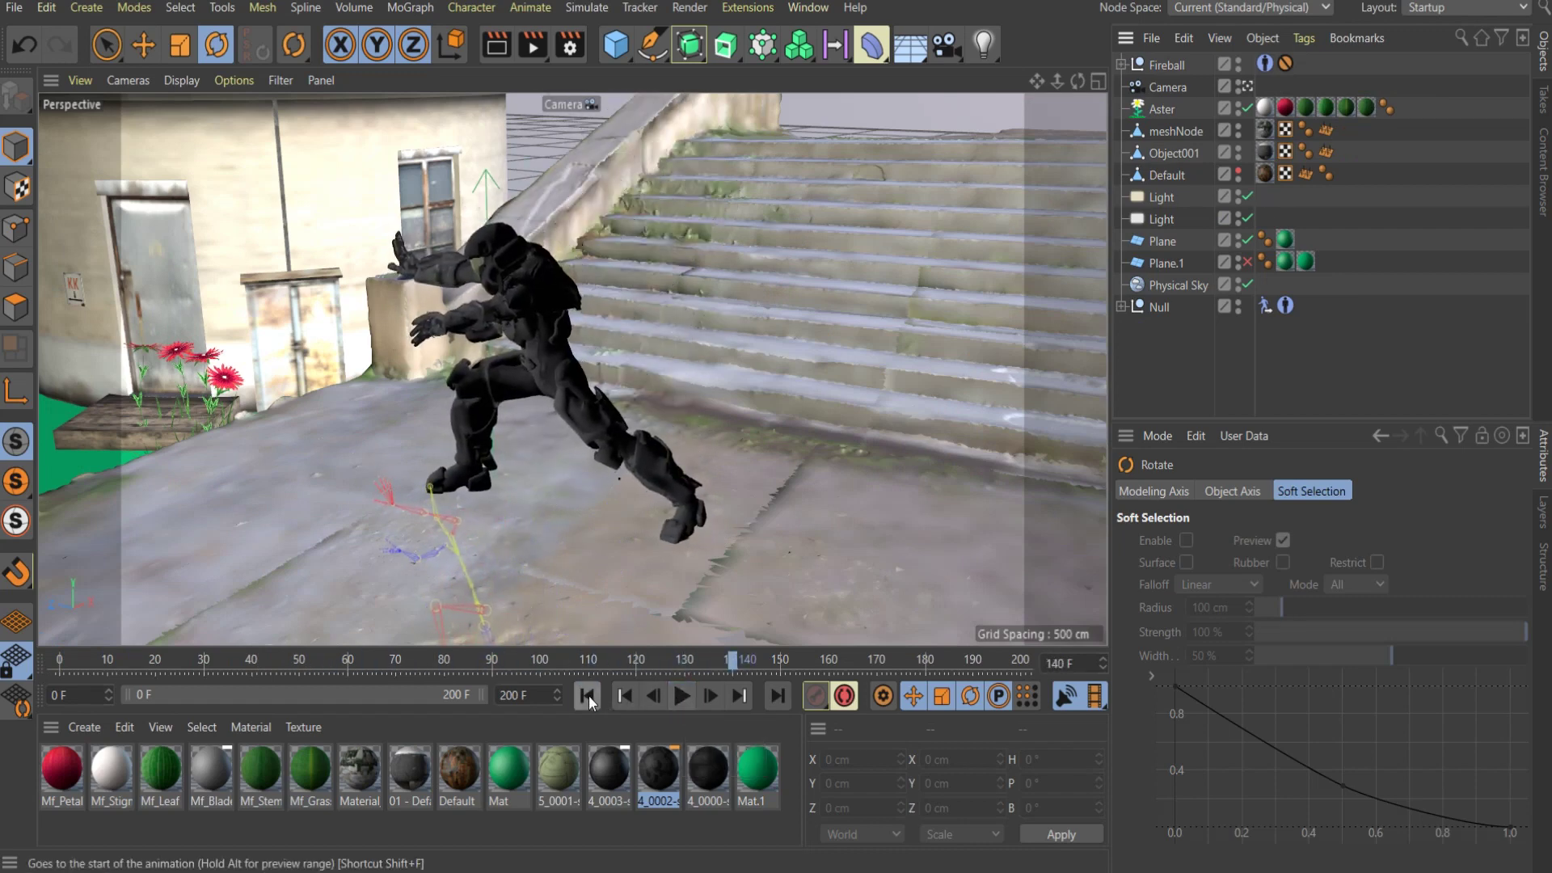
left_click(587, 696)
left_click(682, 696)
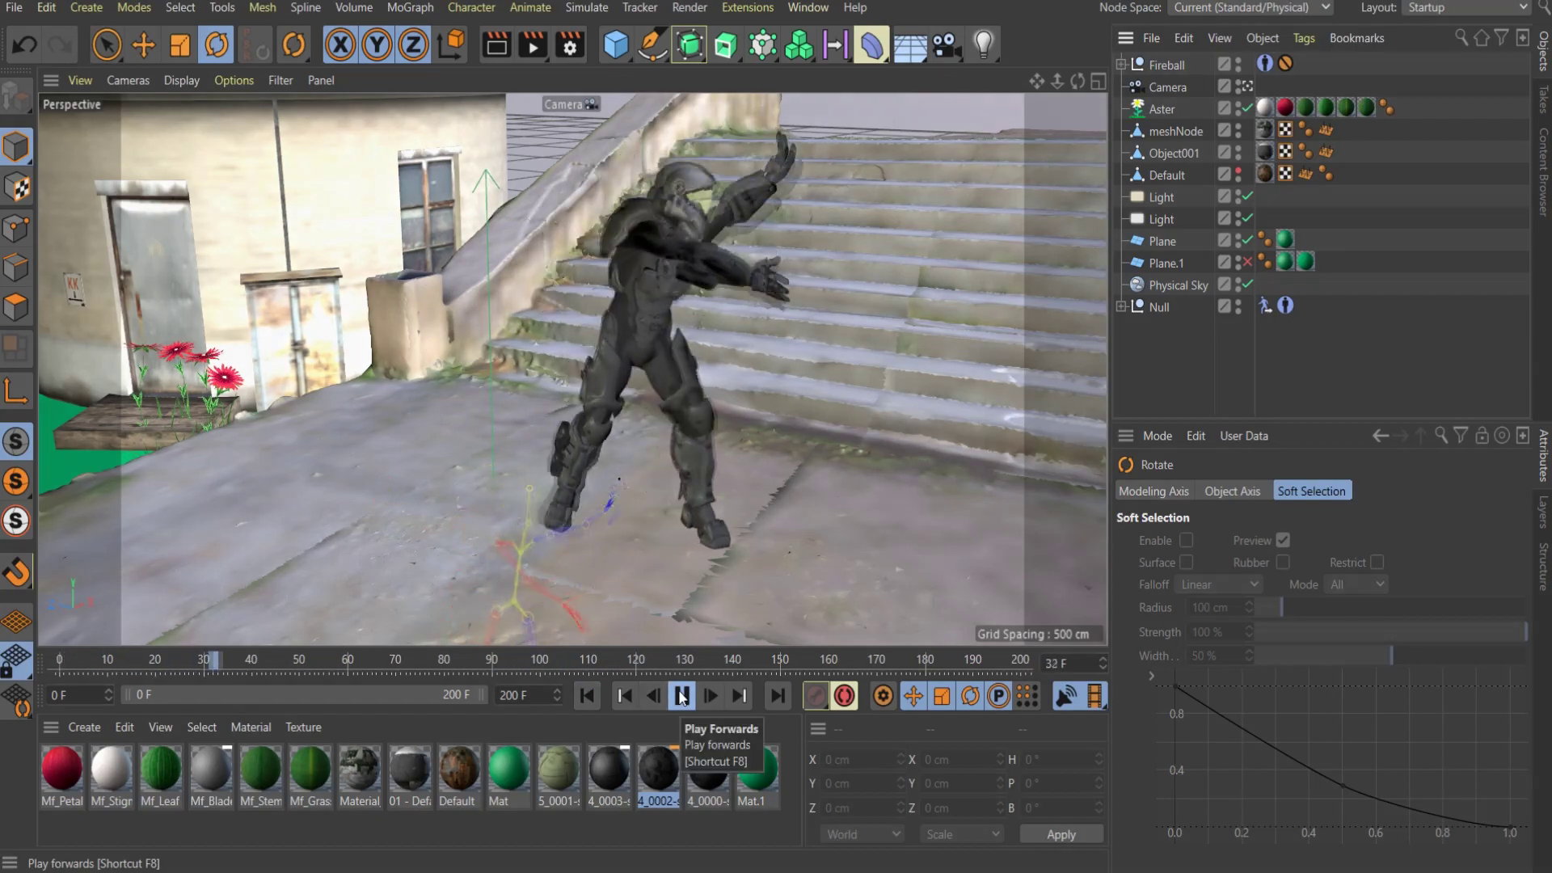